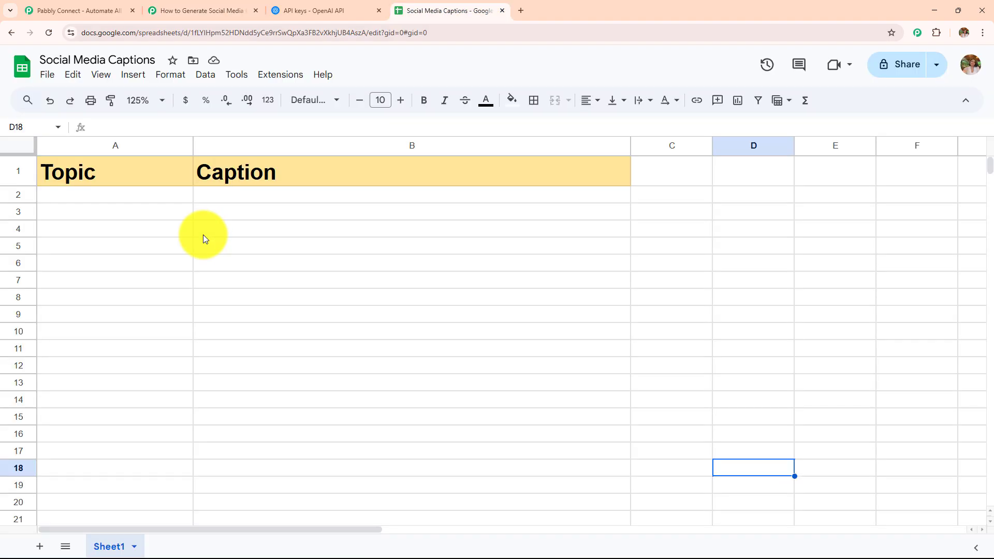
Enter the topic about launching three refreshing new iced coffee flavors for the summer season in cell A2 under Topic.
{"action": "double_click", "coordinate": [89, 200]}
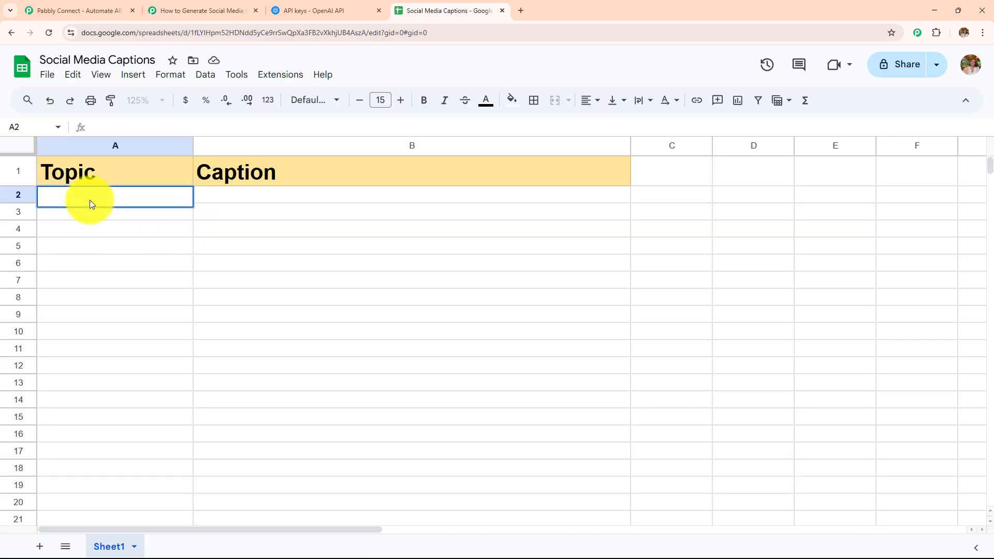
{"action": "type", "text": "We’re launching three refreshing new iced coffee flavors for the summer season. The goal is to attract younger coffee drinkers looking for unique, seasonal tastes. These drinks will be available in-store and online throughout the summer."}
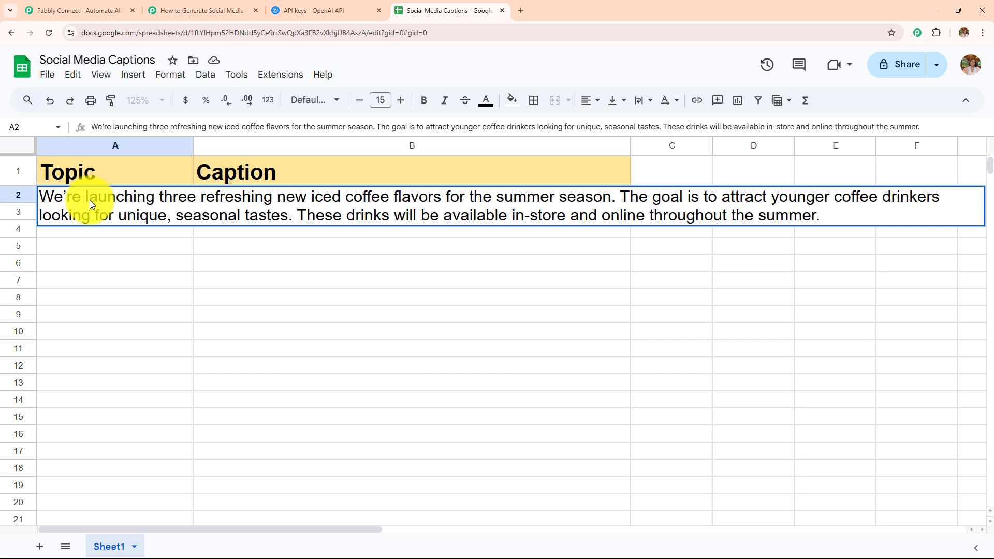
{"action": "key", "text": "Return"}
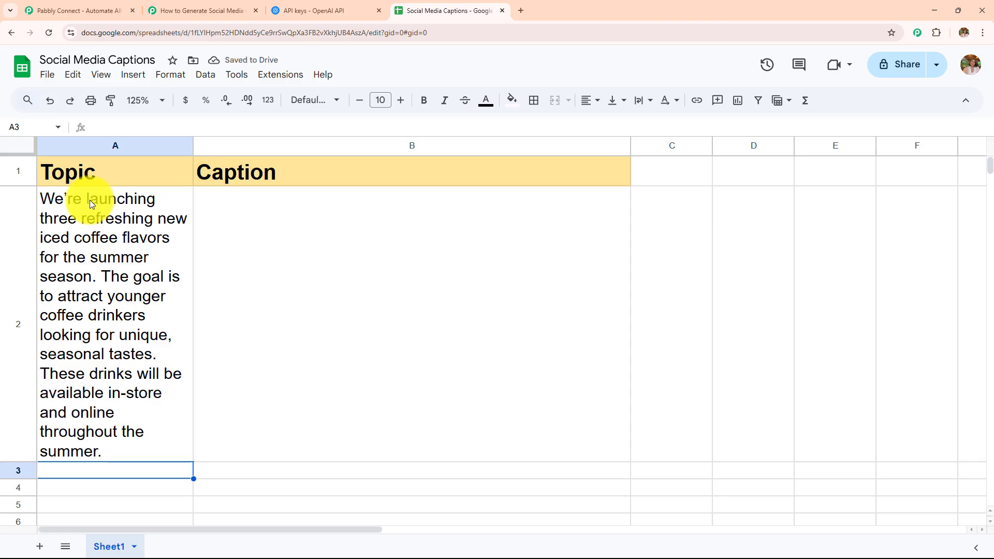
Reload the Social Media Captions spreadsheet and set its zoom to 125%.
{"action": "left_click", "coordinate": [48, 34]}
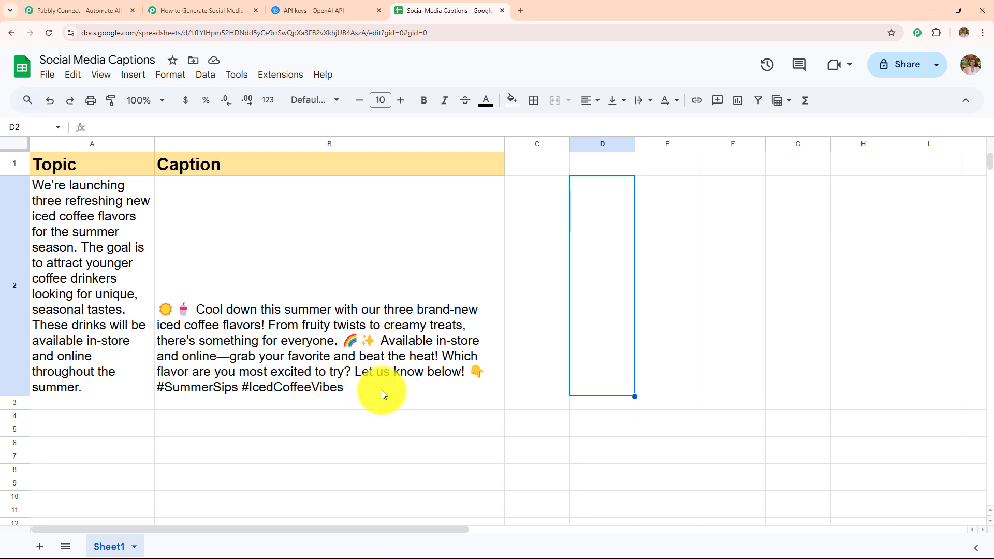
{"action": "left_click", "coordinate": [159, 100]}
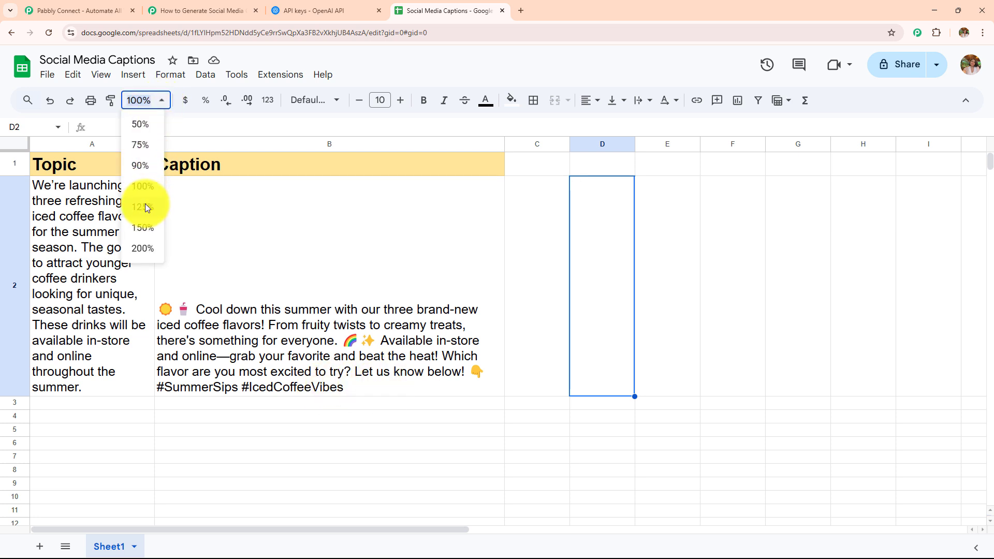
{"action": "left_click", "coordinate": [145, 203]}
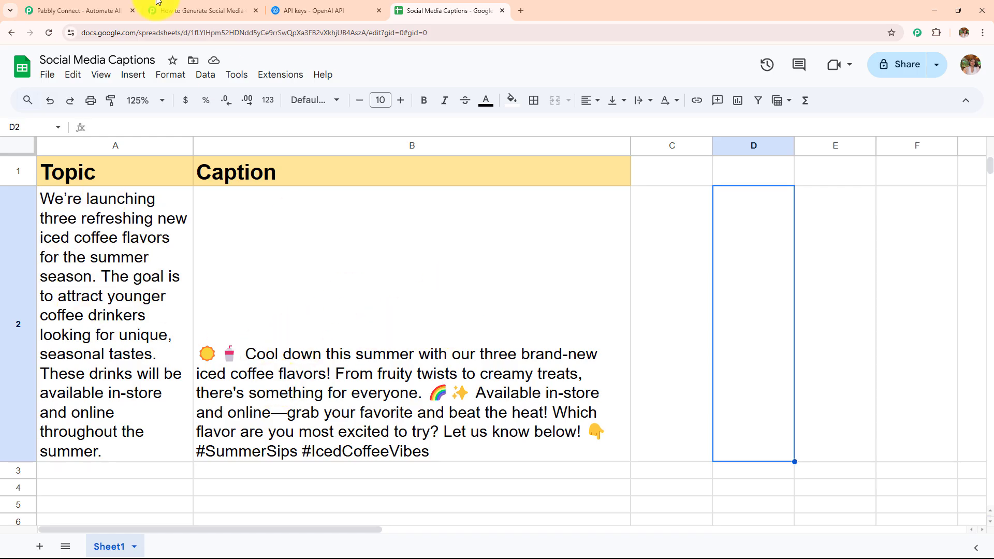
{"action": "left_click", "coordinate": [171, 11]}
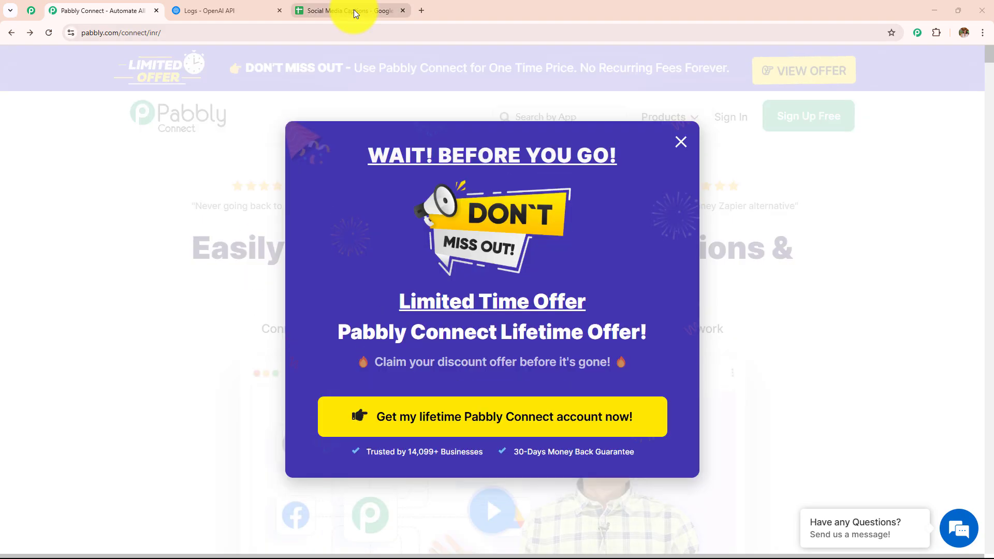
{"action": "left_click", "coordinate": [353, 9]}
{"action": "left_click", "coordinate": [241, 14]}
{"action": "left_click", "coordinate": [129, 7]}
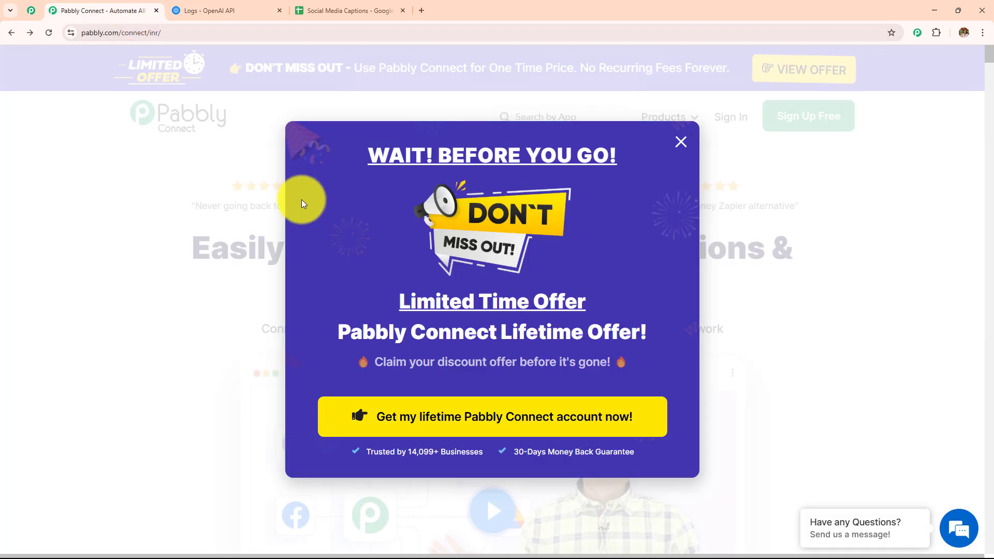
Dismiss the lifetime offer on the Pabbly Connect website and sign in to Pabbly.
{"action": "left_click", "coordinate": [679, 144]}
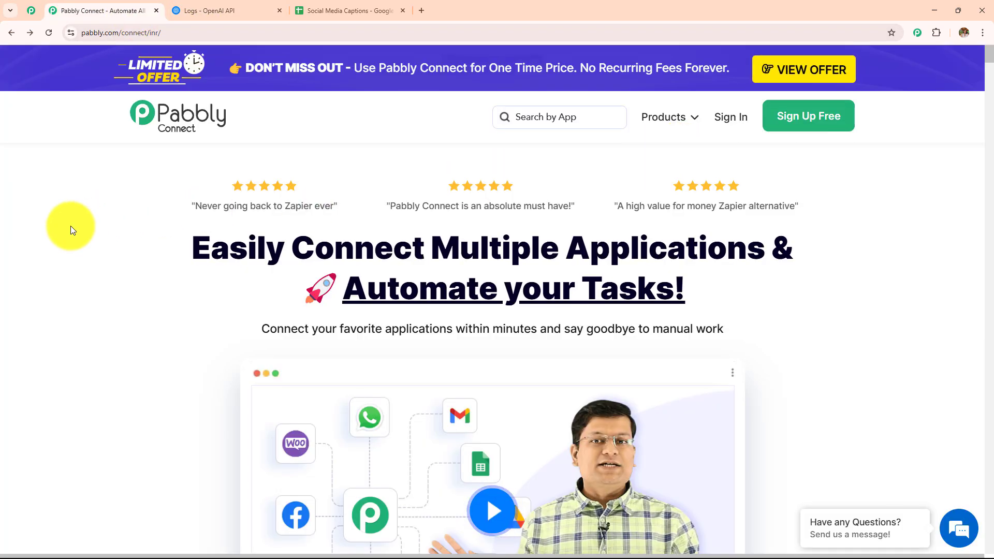
{"action": "left_click", "coordinate": [188, 32]}
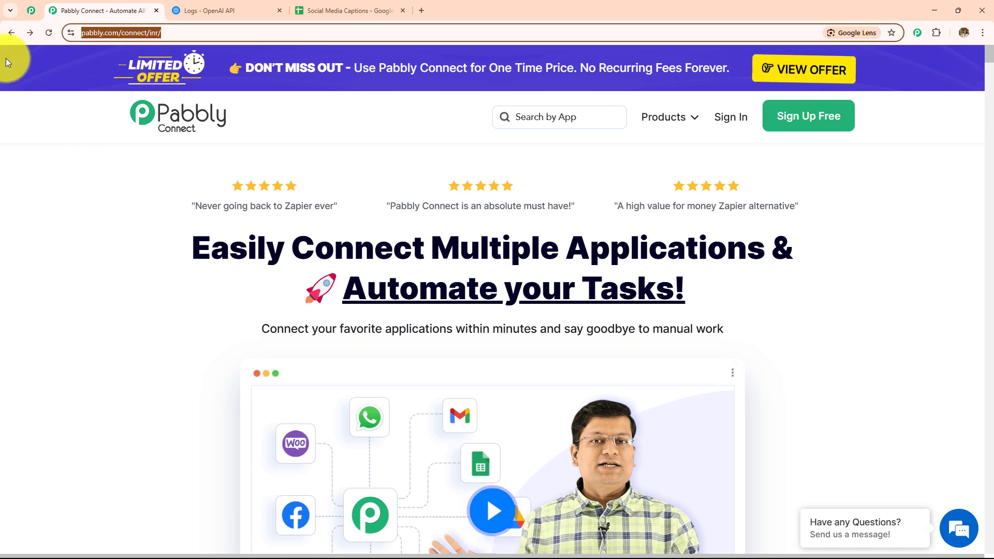
{"action": "left_click", "coordinate": [63, 224]}
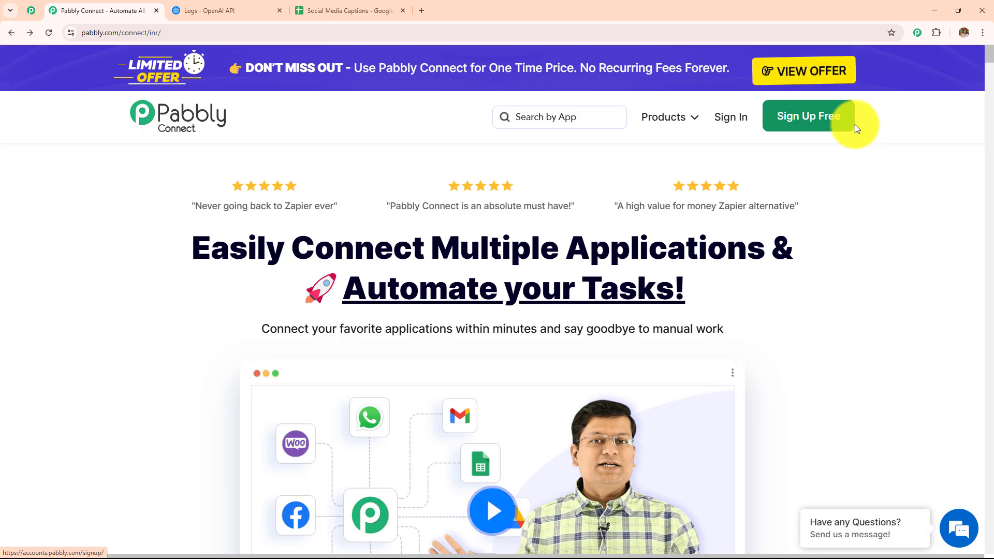
{"action": "left_click", "coordinate": [729, 120]}
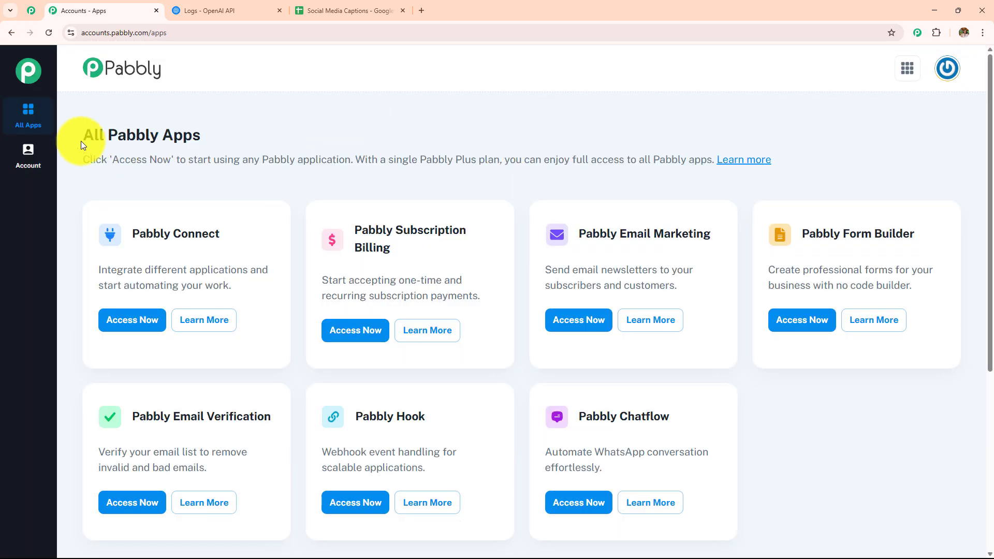
Open Pabbly Connect from the All Pabbly Apps page.
{"action": "left_click_drag", "start_coordinate": [80, 141], "coordinate": [348, 137]}
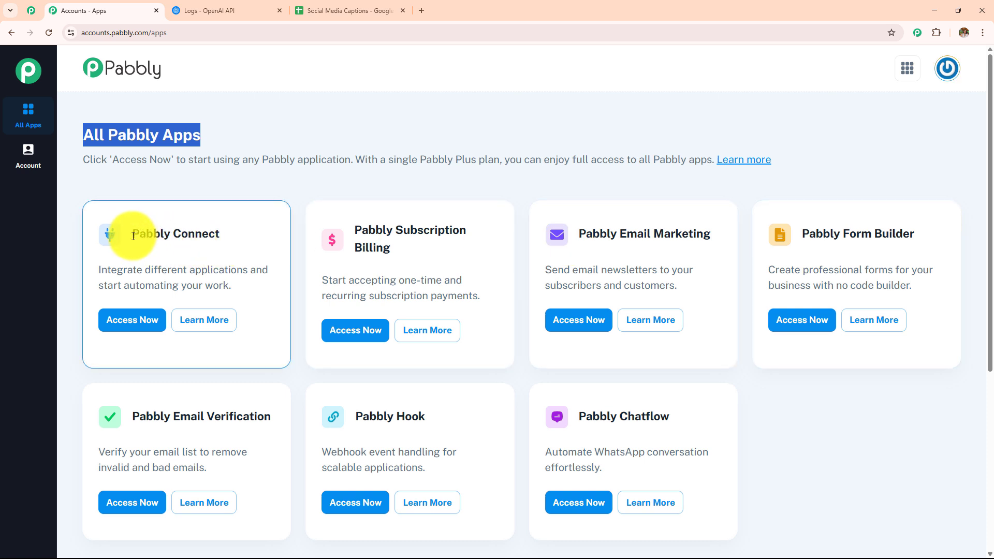
{"action": "left_click_drag", "start_coordinate": [133, 236], "coordinate": [283, 243]}
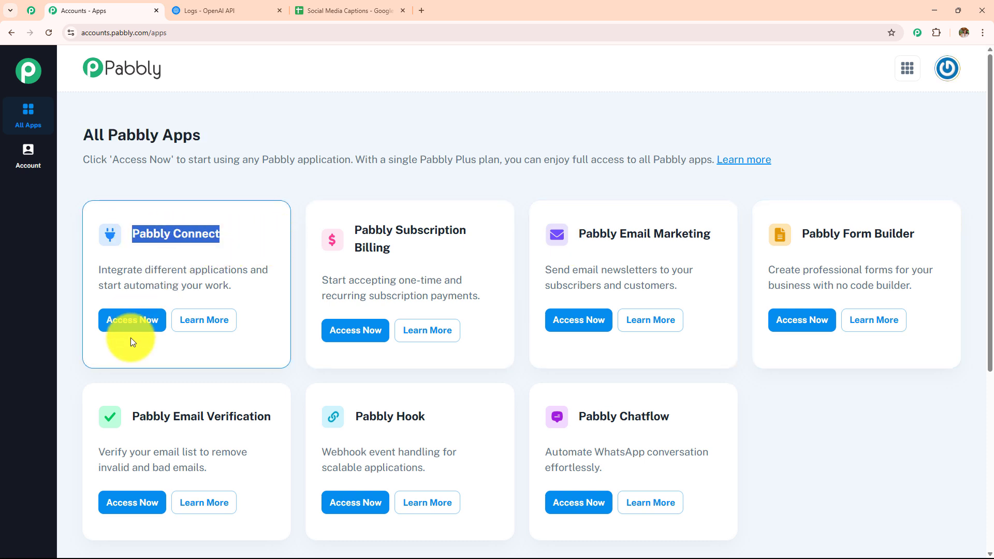
{"action": "left_click", "coordinate": [131, 323]}
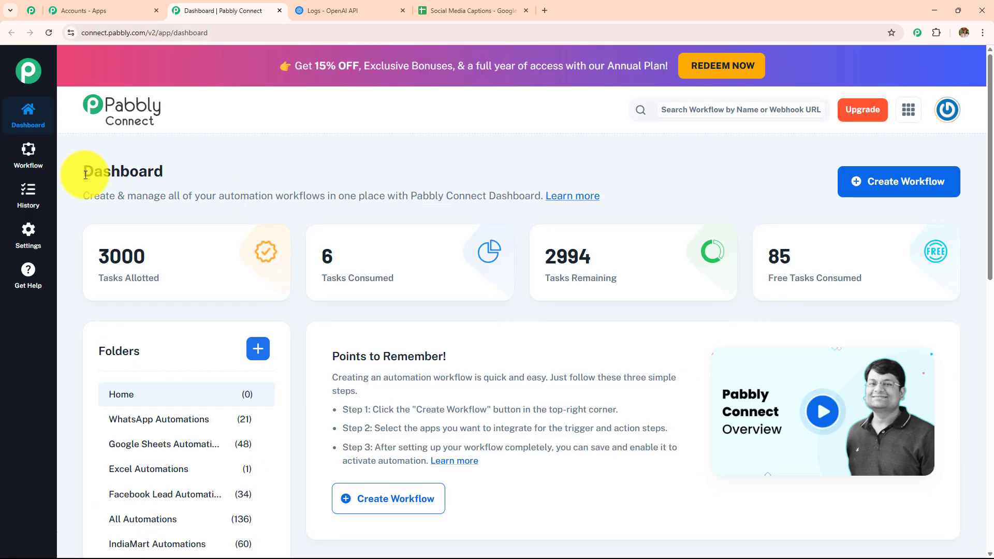
Review the dashboard's folder list and the options for creating a folder.
{"action": "left_click_drag", "start_coordinate": [79, 173], "coordinate": [232, 177]}
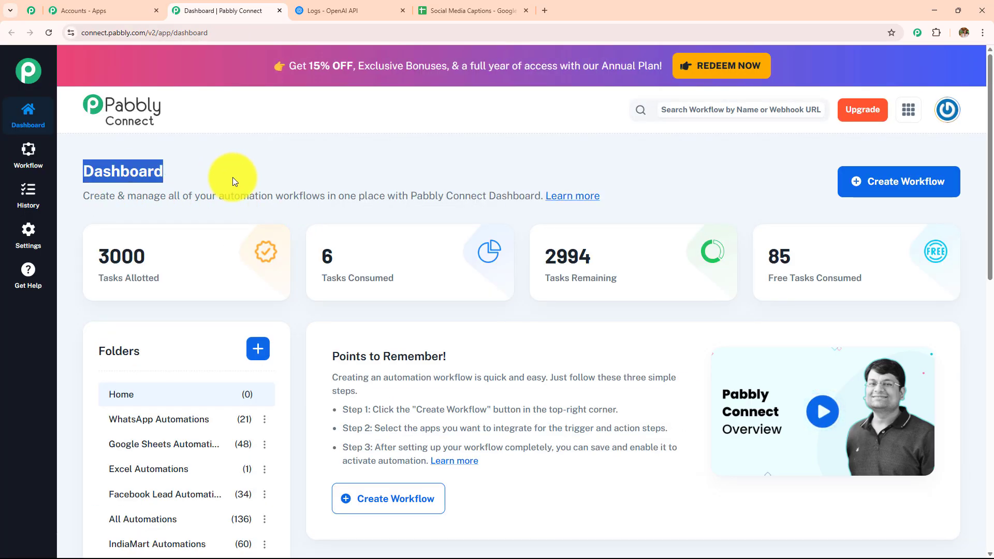
{"action": "scroll", "coordinate": [553, 256], "scroll_direction": "down", "scroll_amount": 6}
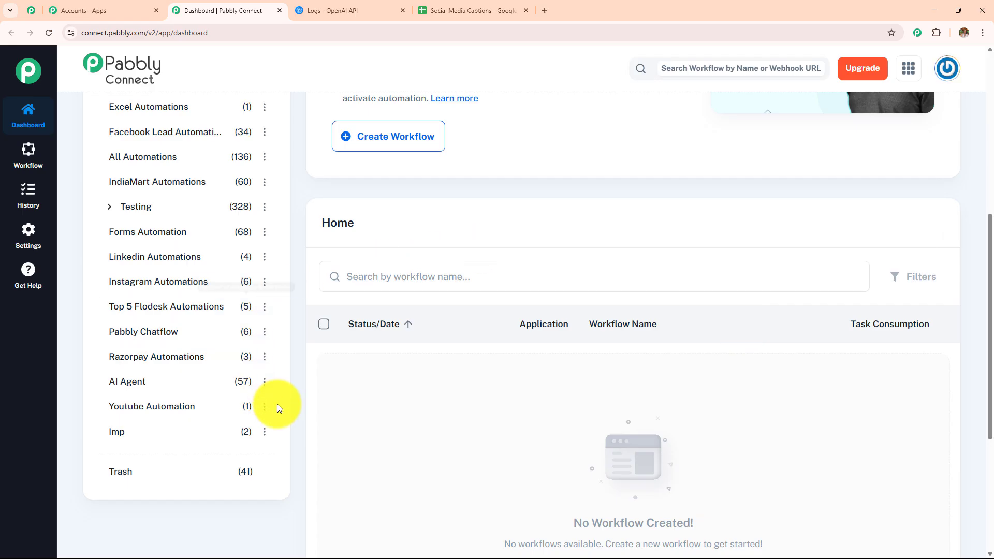
{"action": "scroll", "coordinate": [244, 404], "scroll_direction": "up", "scroll_amount": 5}
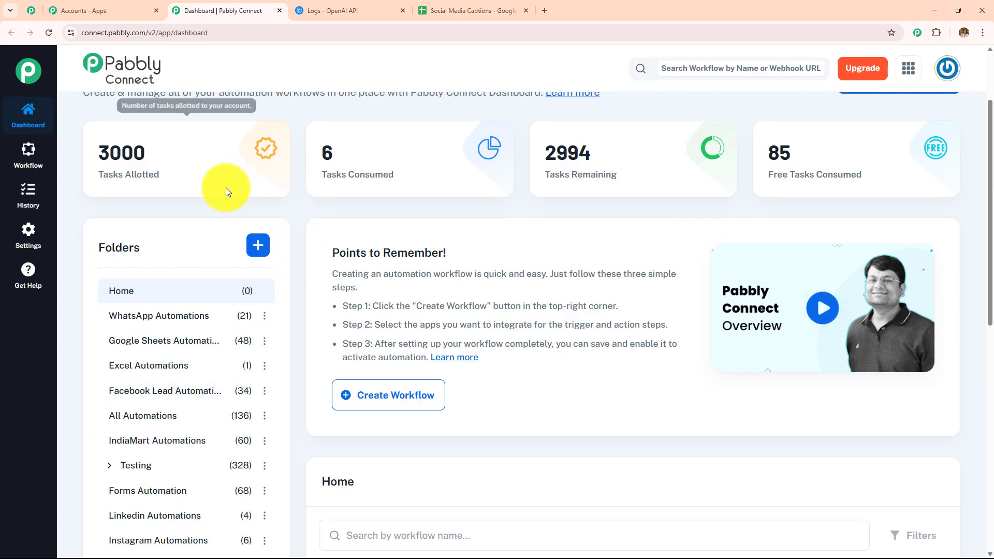
{"action": "left_click", "coordinate": [257, 245]}
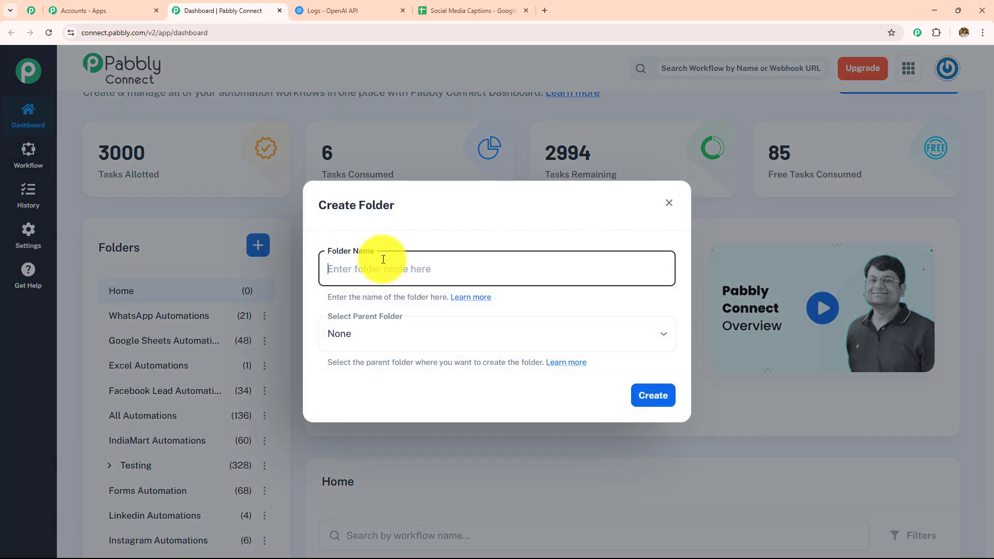
{"action": "left_click", "coordinate": [677, 213]}
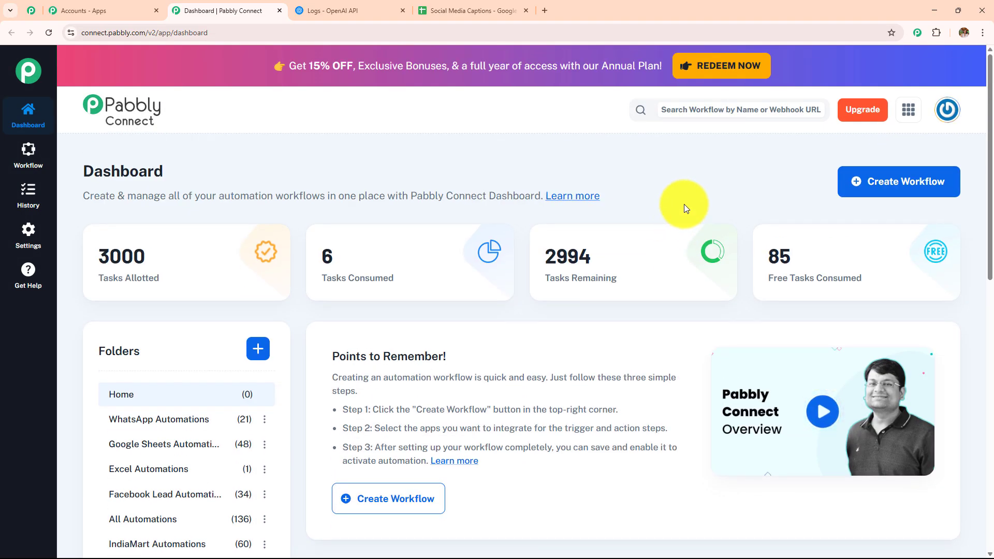
Start a new workflow named "How to Generate Social Media Captions using AI Agent".
{"action": "left_click", "coordinate": [907, 182]}
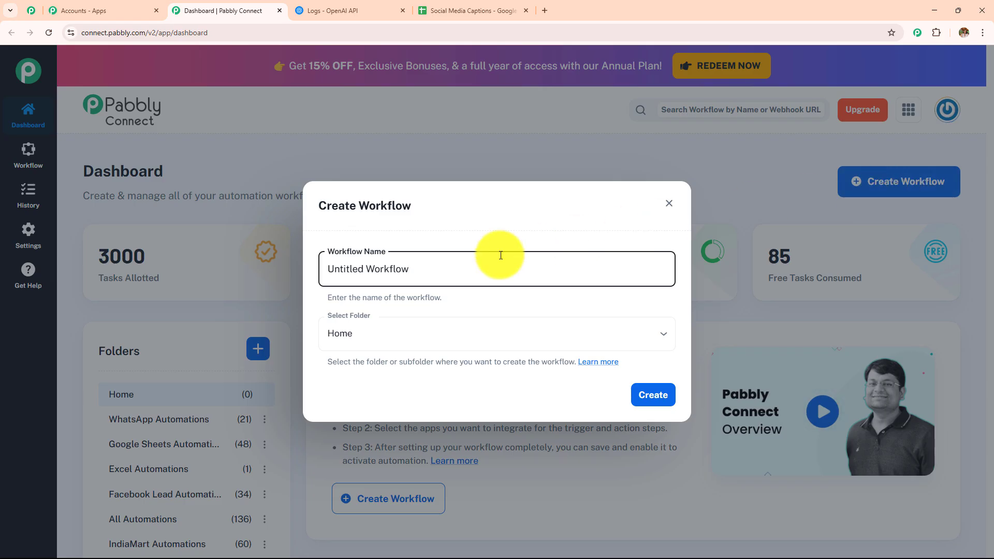
{"action": "left_click_drag", "start_coordinate": [500, 255], "coordinate": [238, 294]}
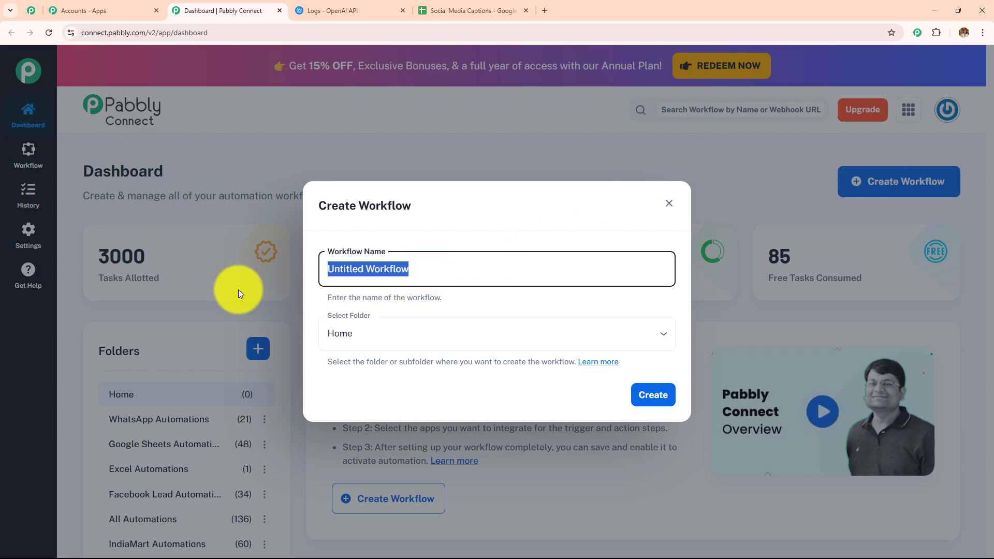
{"action": "key", "text": "BackSpace"}
{"action": "left_click", "coordinate": [441, 325]}
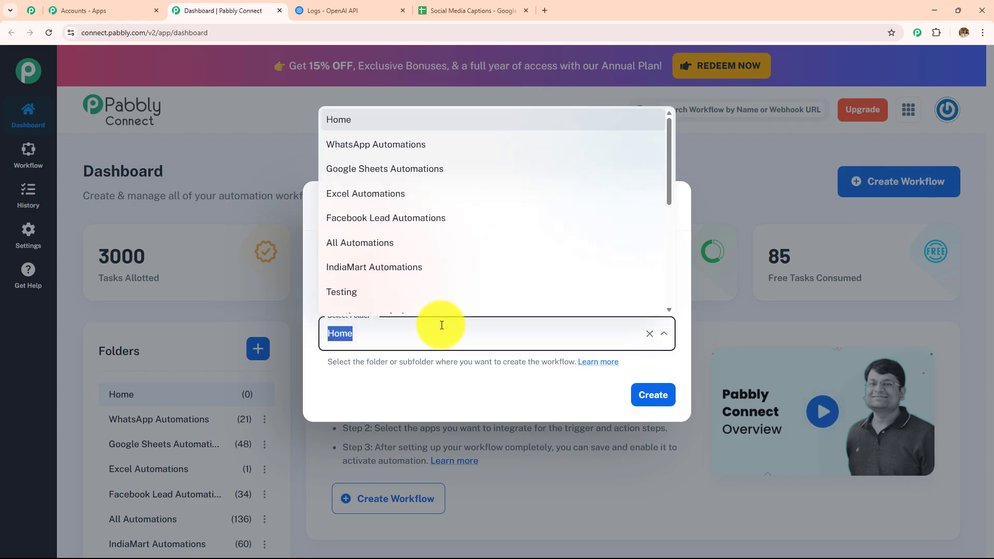
{"action": "scroll", "coordinate": [470, 214], "scroll_direction": "down", "scroll_amount": 5}
{"action": "left_click", "coordinate": [449, 390]}
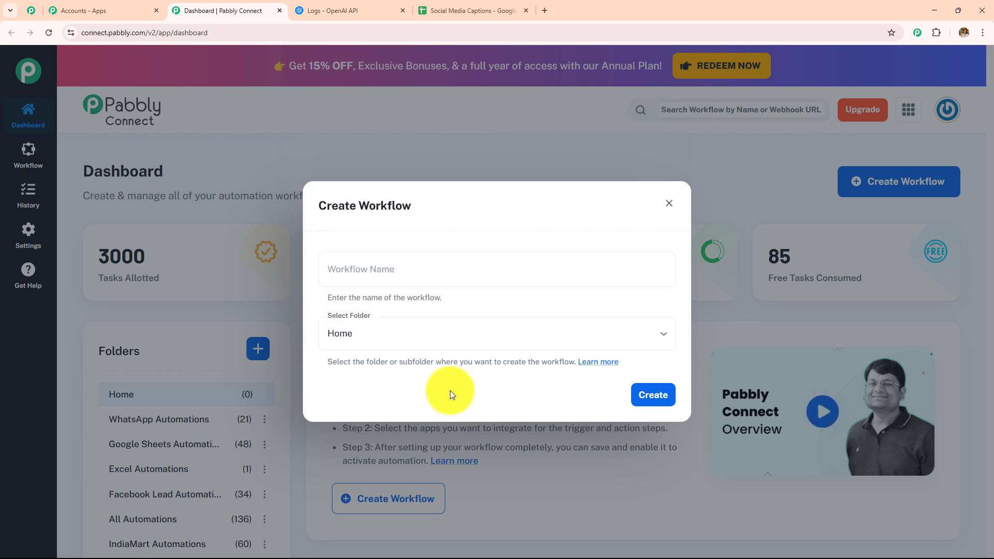
{"action": "left_click", "coordinate": [428, 272]}
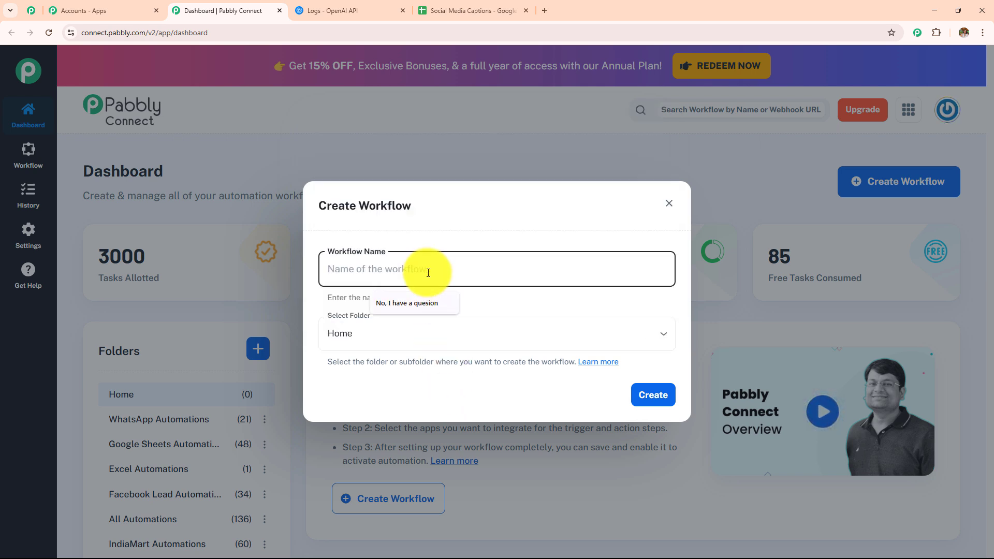
{"action": "type", "text": "How to Generate Social Media Captions using AI Agent"}
{"action": "left_click_drag", "start_coordinate": [606, 275], "coordinate": [182, 274]}
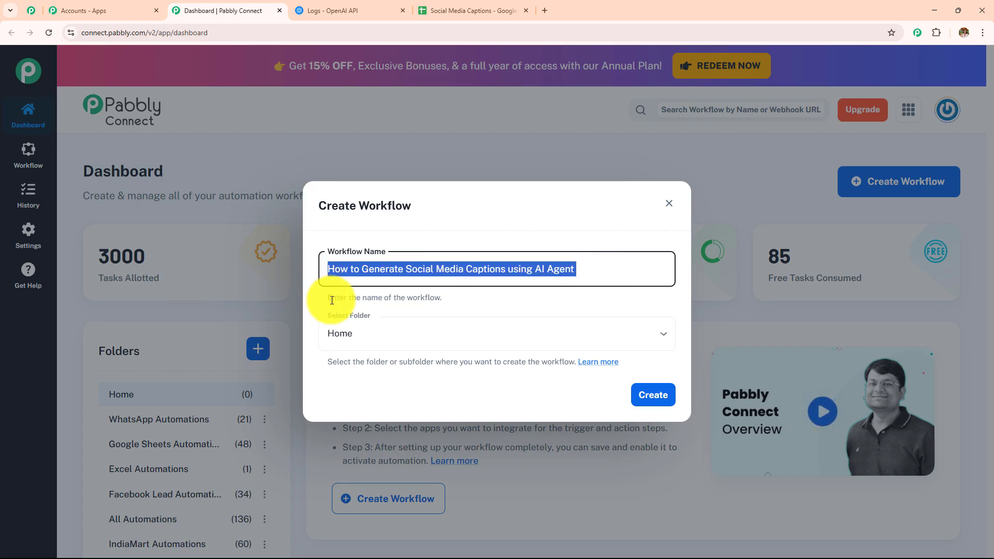
Assign the new workflow to the AI Agent folder and create it.
{"action": "left_click", "coordinate": [343, 331]}
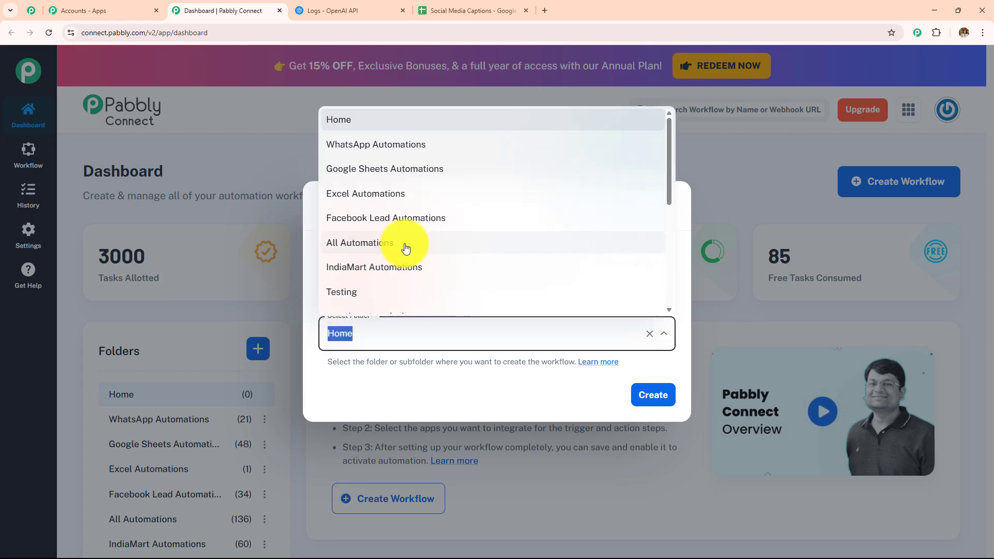
{"action": "scroll", "coordinate": [406, 245], "scroll_direction": "down", "scroll_amount": 5}
{"action": "scroll", "coordinate": [406, 247], "scroll_direction": "up", "scroll_amount": 5}
{"action": "scroll", "coordinate": [406, 247], "scroll_direction": "down", "scroll_amount": 5}
{"action": "scroll", "coordinate": [405, 248], "scroll_direction": "up", "scroll_amount": 5}
{"action": "scroll", "coordinate": [405, 248], "scroll_direction": "down", "scroll_amount": 5}
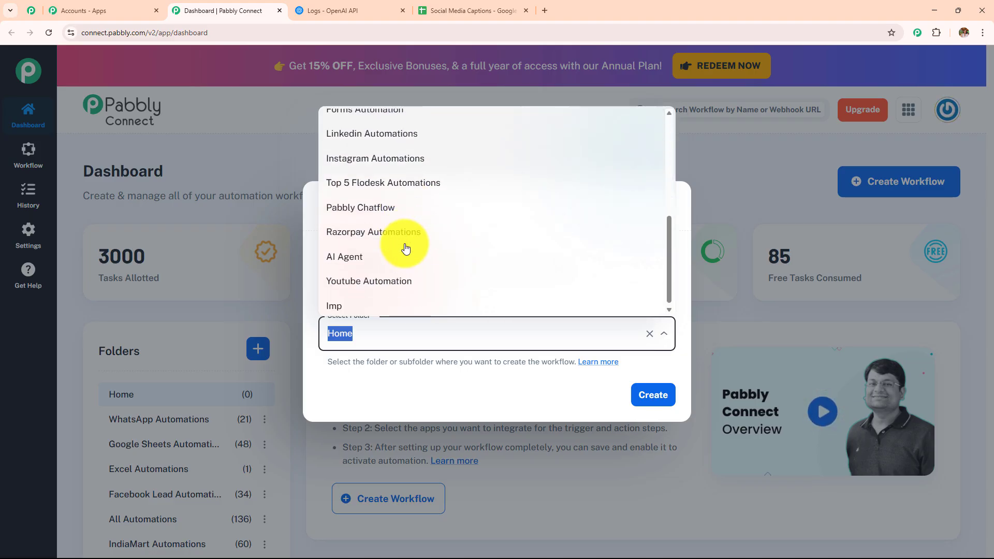
{"action": "left_click", "coordinate": [355, 251]}
{"action": "left_click", "coordinate": [643, 398]}
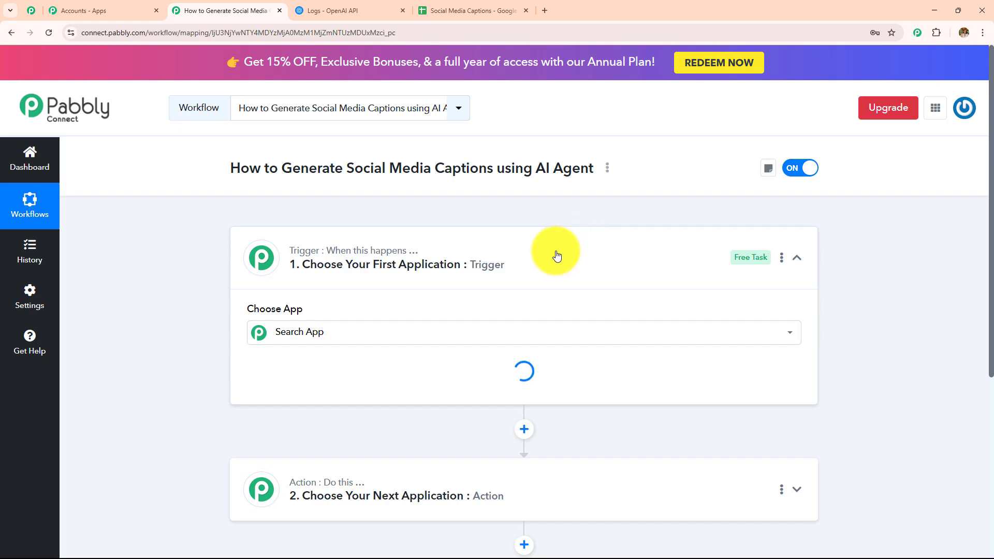
Collapse the trigger step and check the Topic and Caption columns in the Social Media Captions spreadsheet, returning to the Pabbly Connect workflow.
{"action": "left_click", "coordinate": [557, 255]}
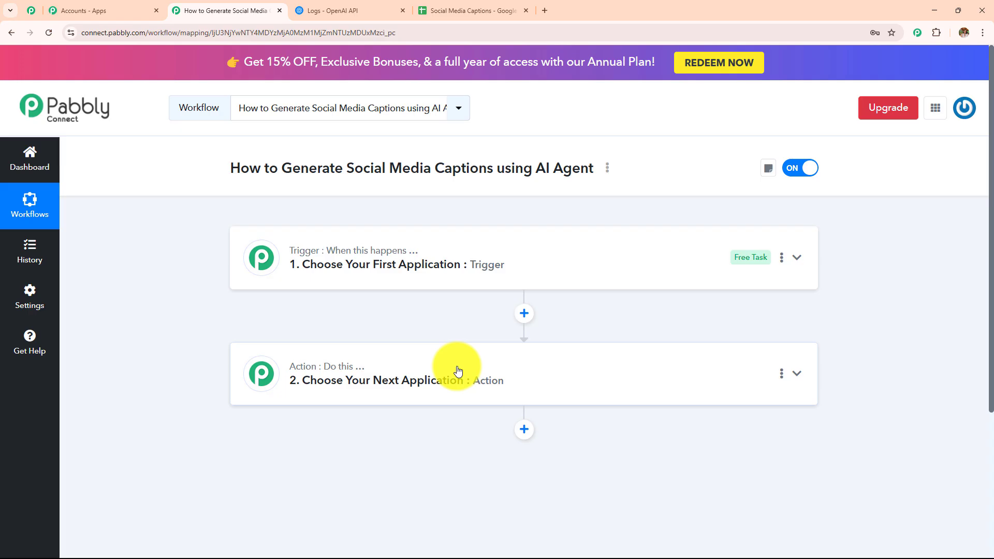
{"action": "left_click", "coordinate": [458, 9]}
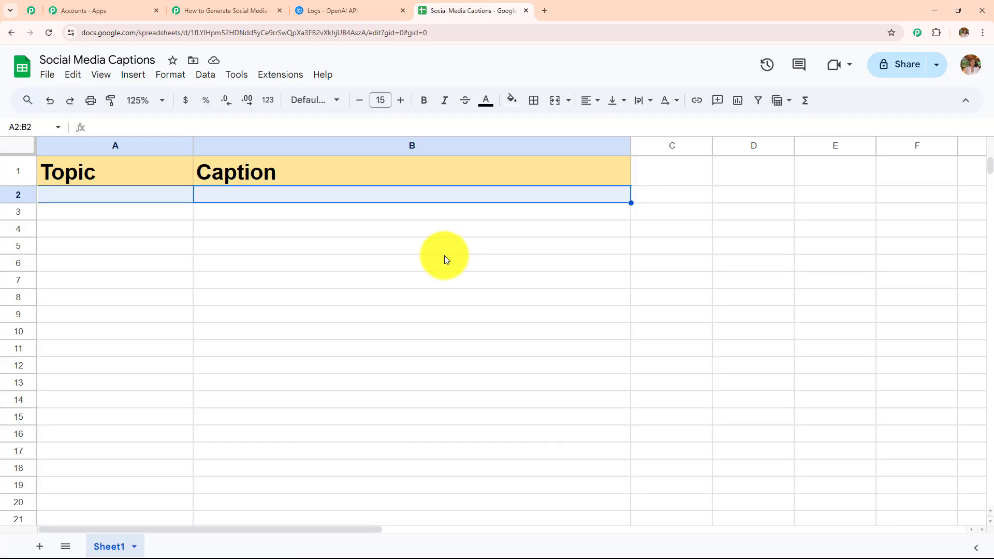
{"action": "left_click", "coordinate": [393, 243]}
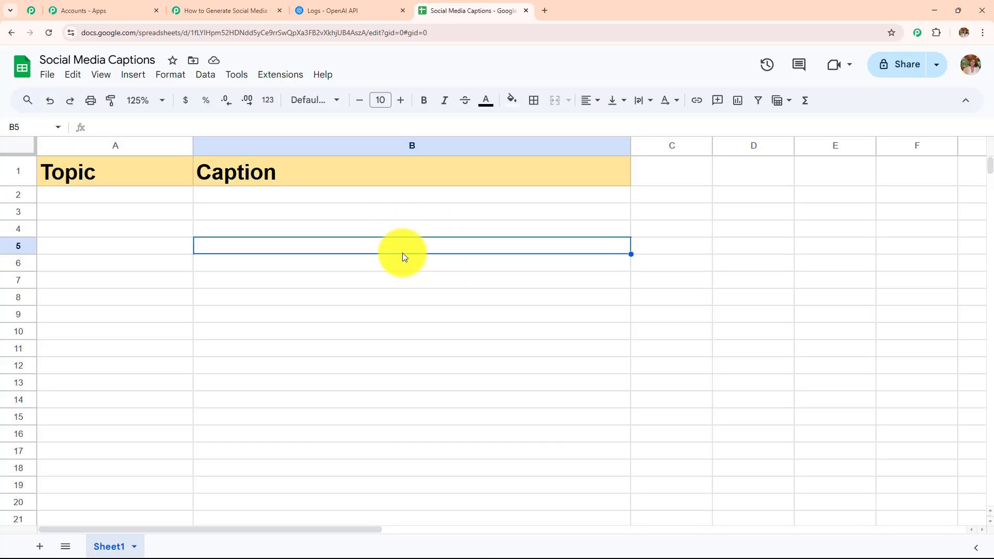
{"action": "key", "text": "ctrl+3"}
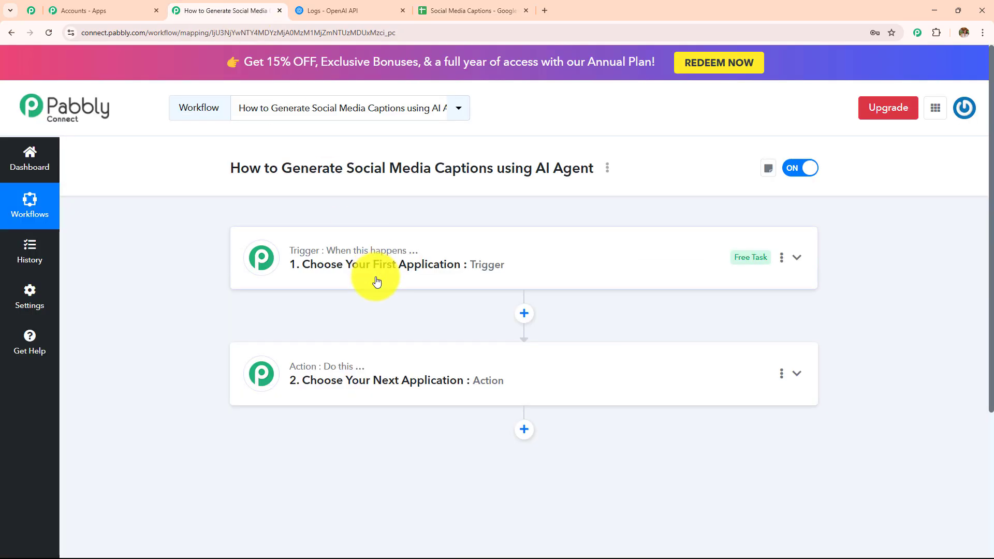
{"action": "left_click", "coordinate": [461, 10]}
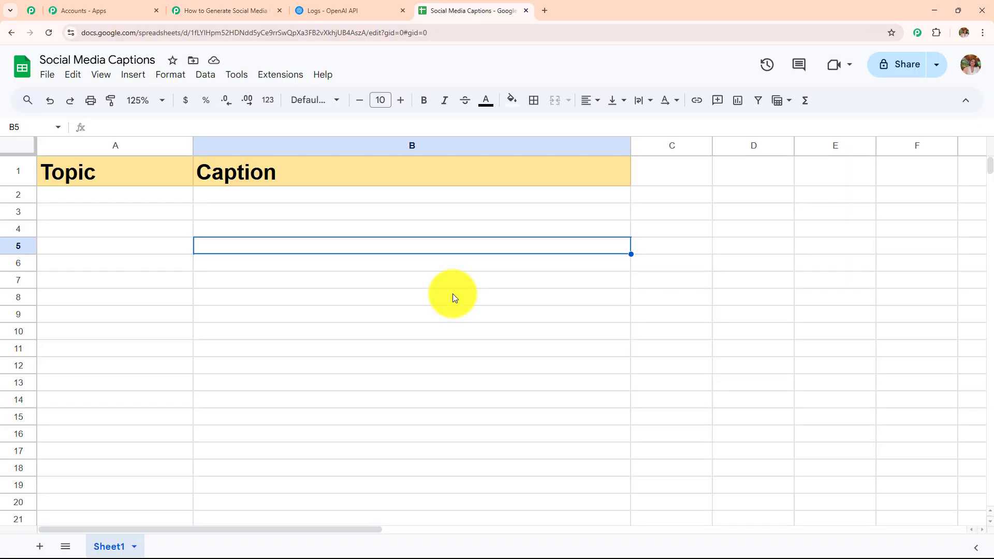
{"action": "left_click", "coordinate": [259, 9]}
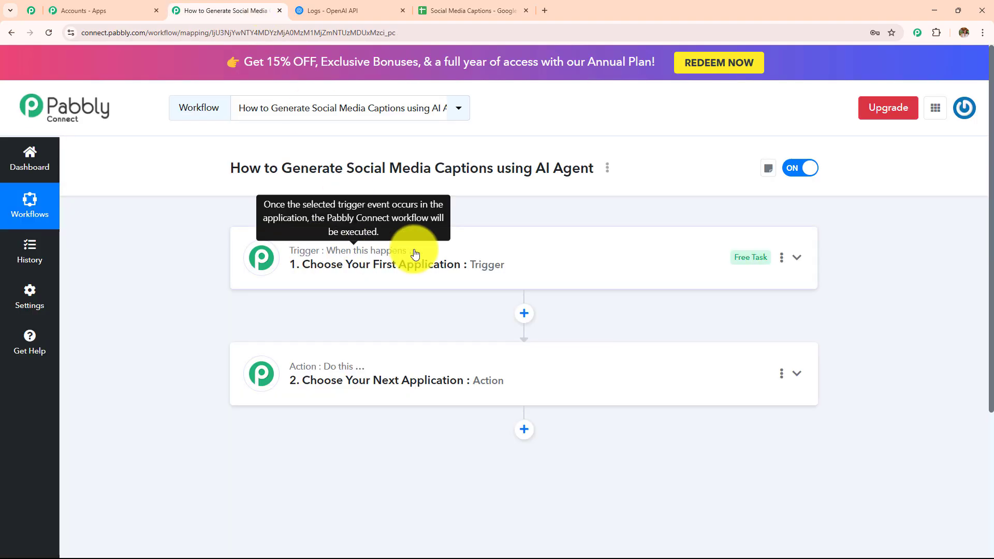
Set the workflow's trigger to Google Sheets with the New or Updated Spreadsheet Row event, after a look at the Social Media Captions spreadsheet.
{"action": "left_click", "coordinate": [456, 9]}
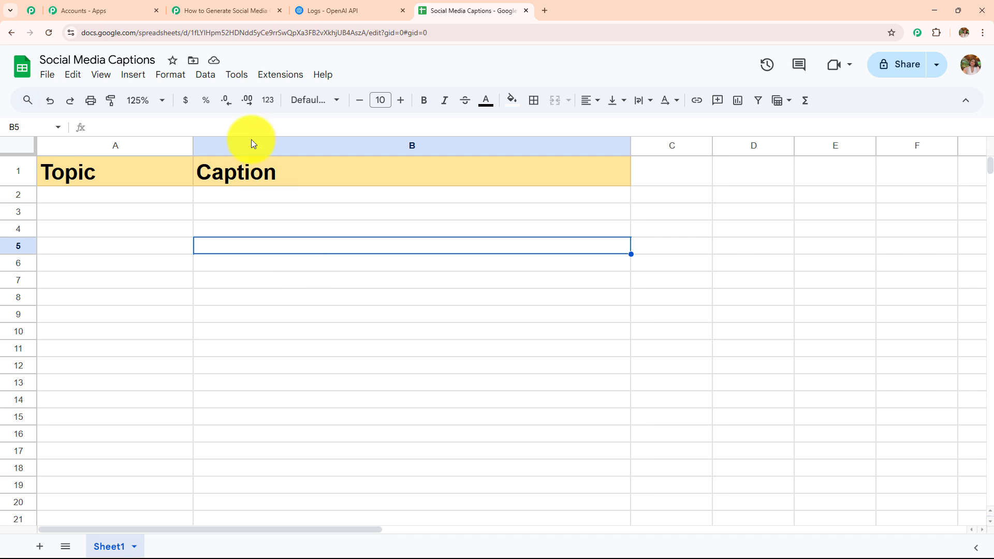
{"action": "left_click", "coordinate": [222, 10]}
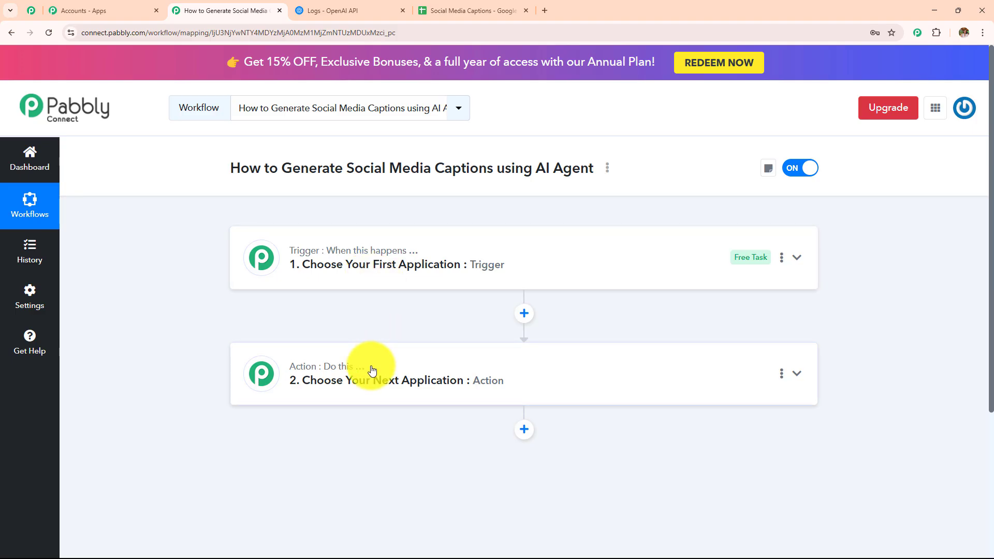
{"action": "left_click", "coordinate": [382, 261]}
{"action": "left_click", "coordinate": [381, 325]}
{"action": "type", "text": "Googl"}
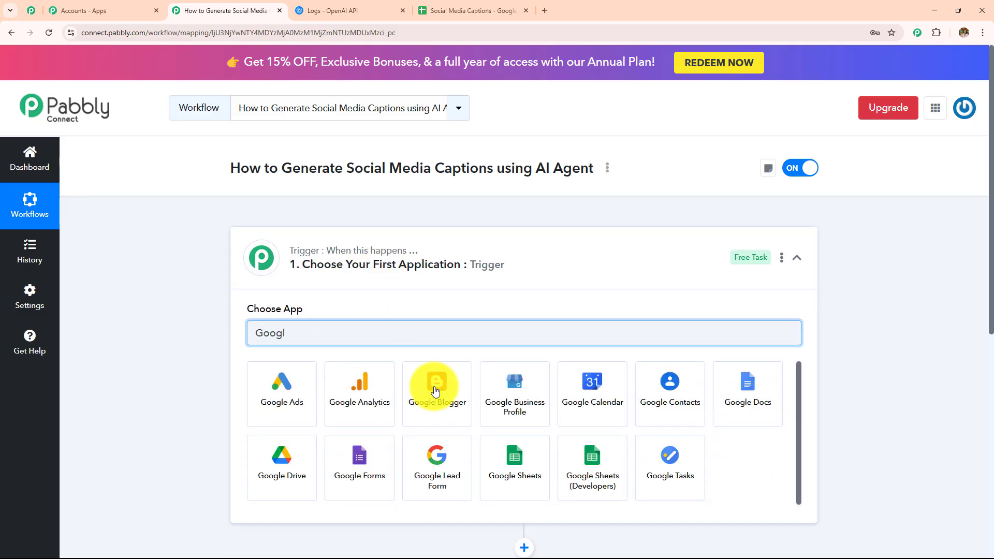
{"action": "left_click", "coordinate": [511, 485]}
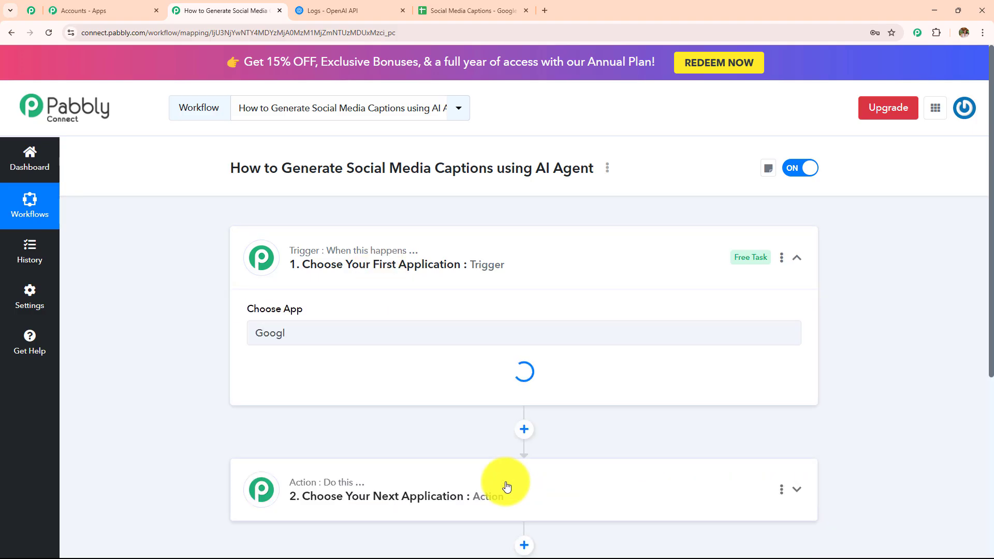
{"action": "left_click", "coordinate": [339, 398]}
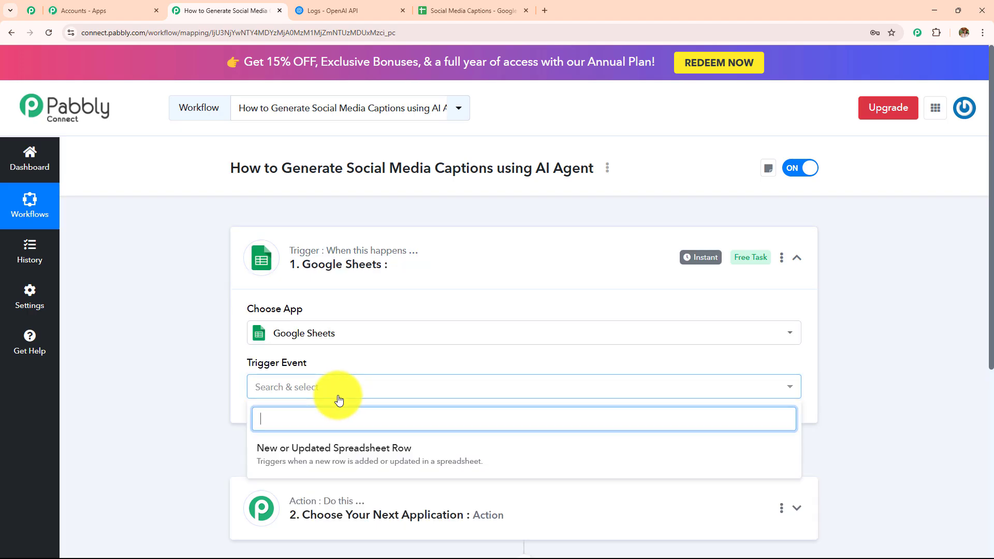
{"action": "scroll", "coordinate": [365, 326], "scroll_direction": "down", "scroll_amount": 3}
{"action": "left_click", "coordinate": [365, 311]}
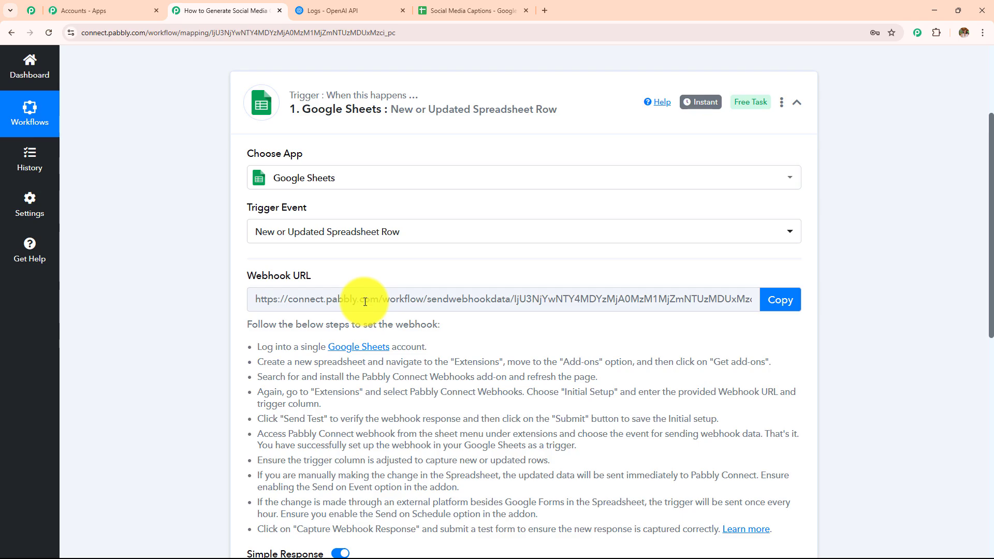
Review the webhook URL and the setup instructions of the Google Sheets trigger.
{"action": "scroll", "coordinate": [365, 302], "scroll_direction": "down", "scroll_amount": 2}
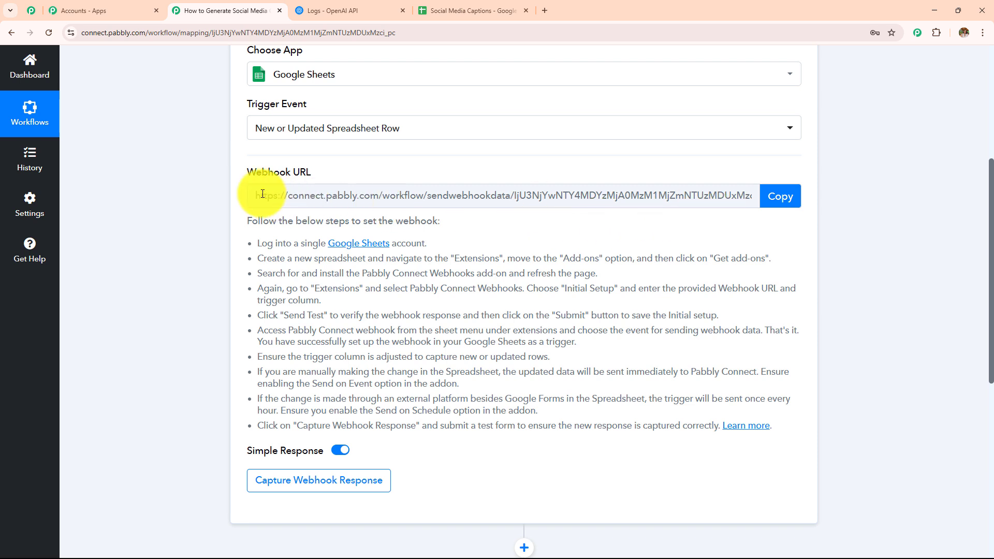
{"action": "left_click", "coordinate": [771, 196]}
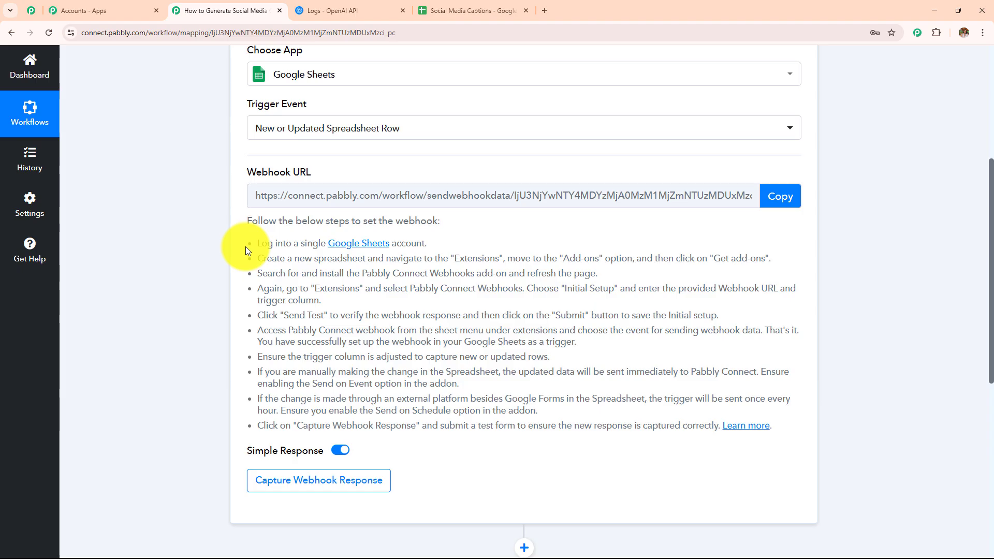
{"action": "left_click_drag", "start_coordinate": [245, 247], "coordinate": [728, 455]}
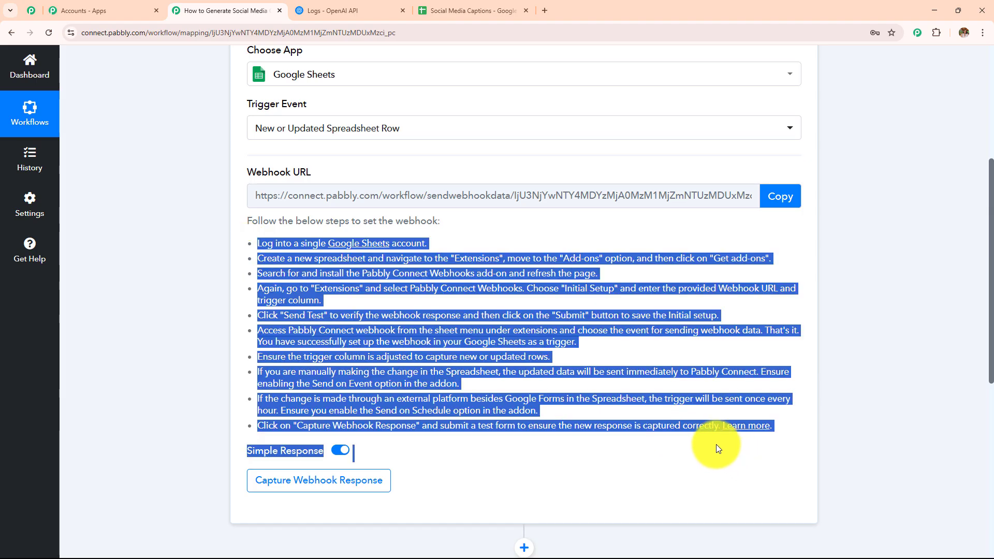
{"action": "scroll", "coordinate": [415, 388], "scroll_direction": "up", "scroll_amount": 1}
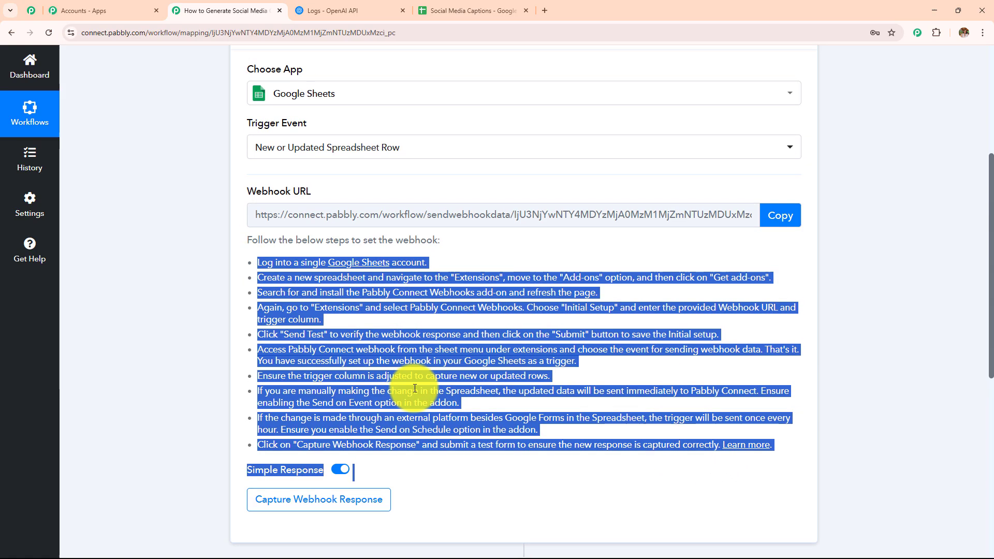
{"action": "scroll", "coordinate": [414, 388], "scroll_direction": "up", "scroll_amount": 4}
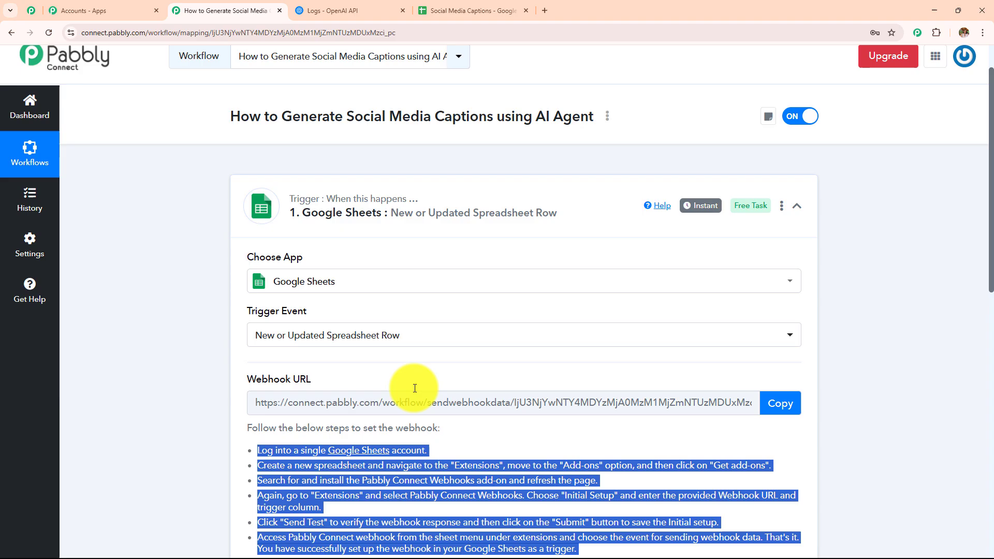
Paste the team photoshoot description as a topic into cell A2 of the Social Media Captions spreadsheet.
{"action": "left_click", "coordinate": [455, 11]}
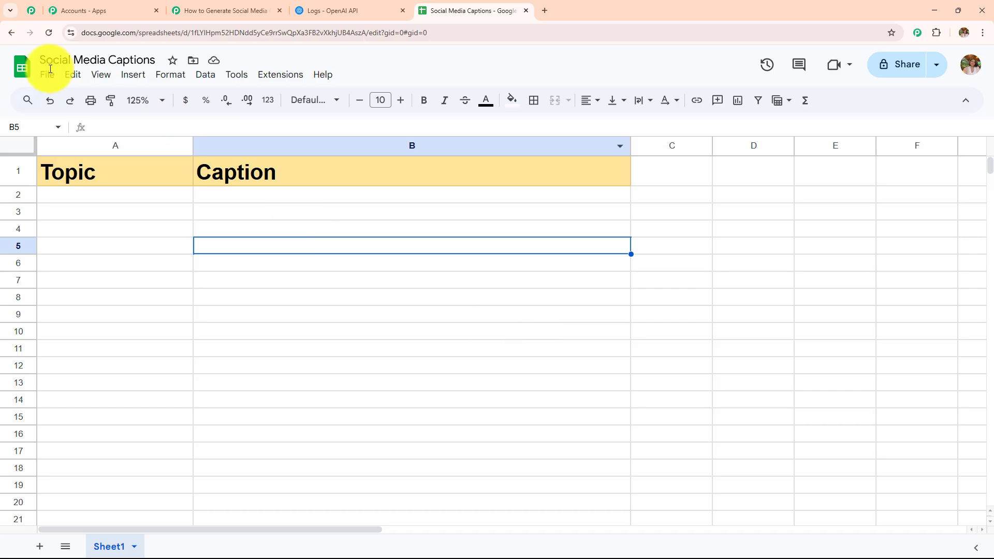
{"action": "double_click", "coordinate": [53, 197]}
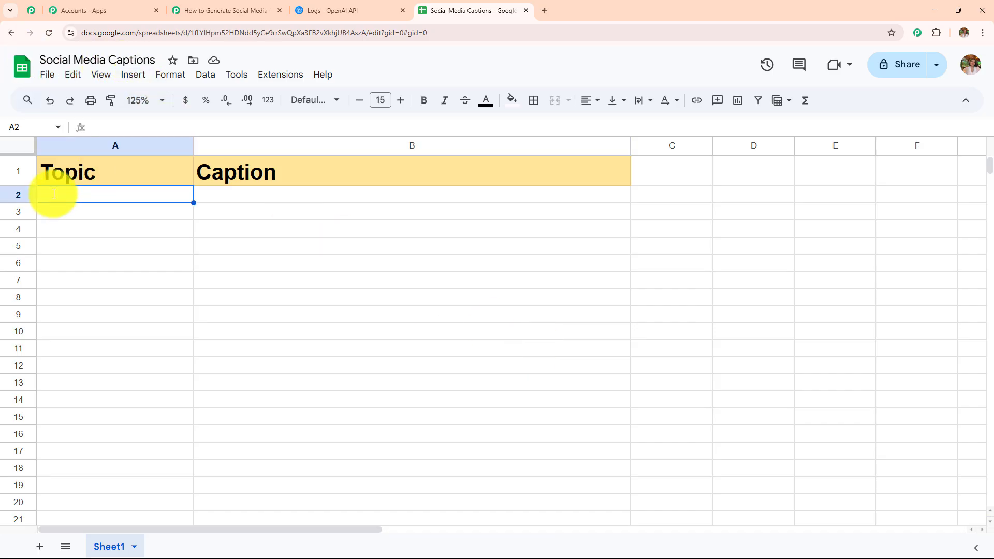
{"action": "key", "text": "ctrl+v"}
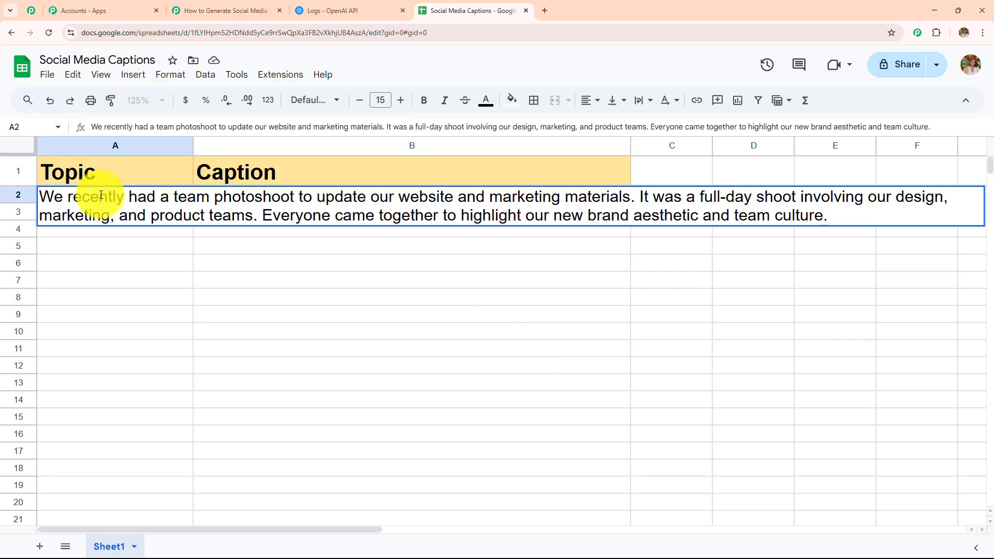
{"action": "key", "text": "Return"}
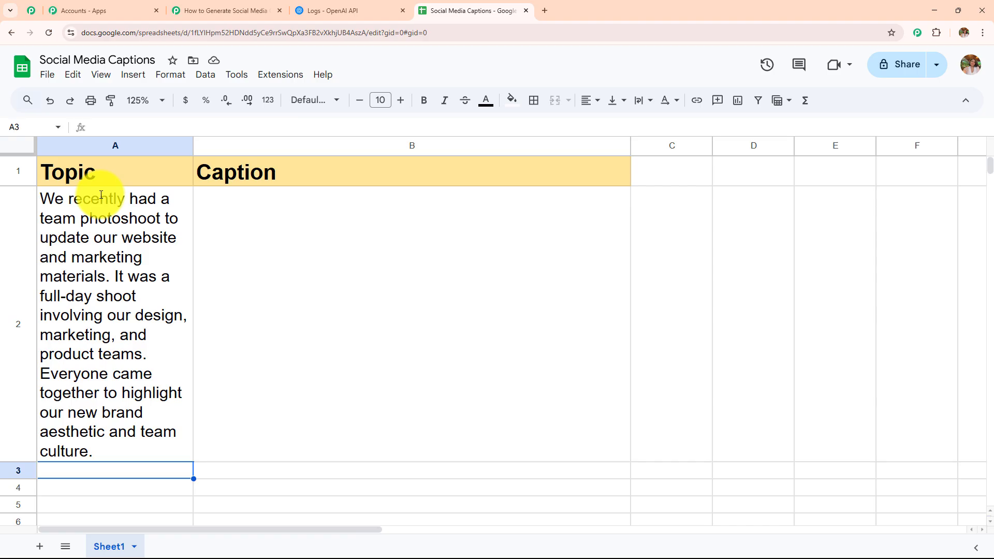
{"action": "left_click", "coordinate": [189, 8]}
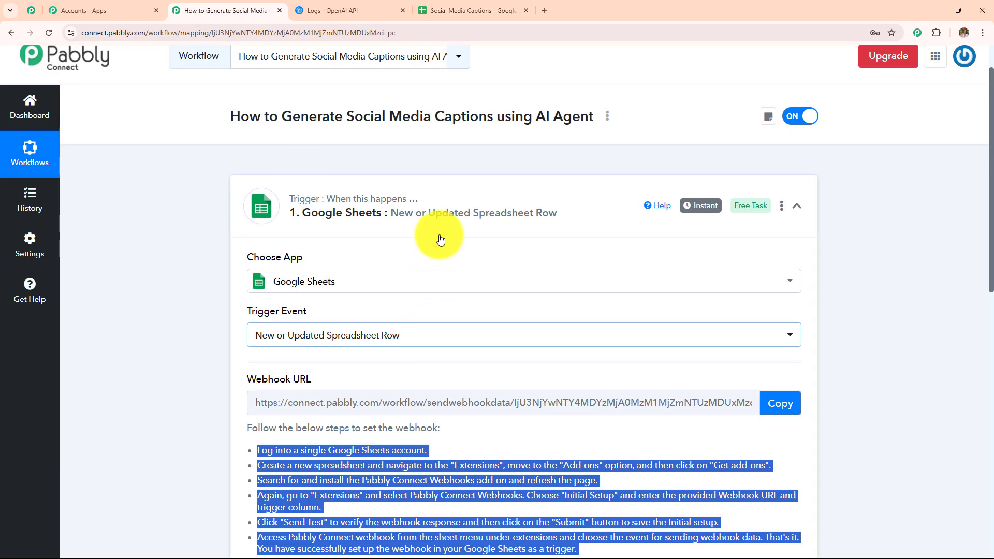
{"action": "left_click", "coordinate": [435, 217]}
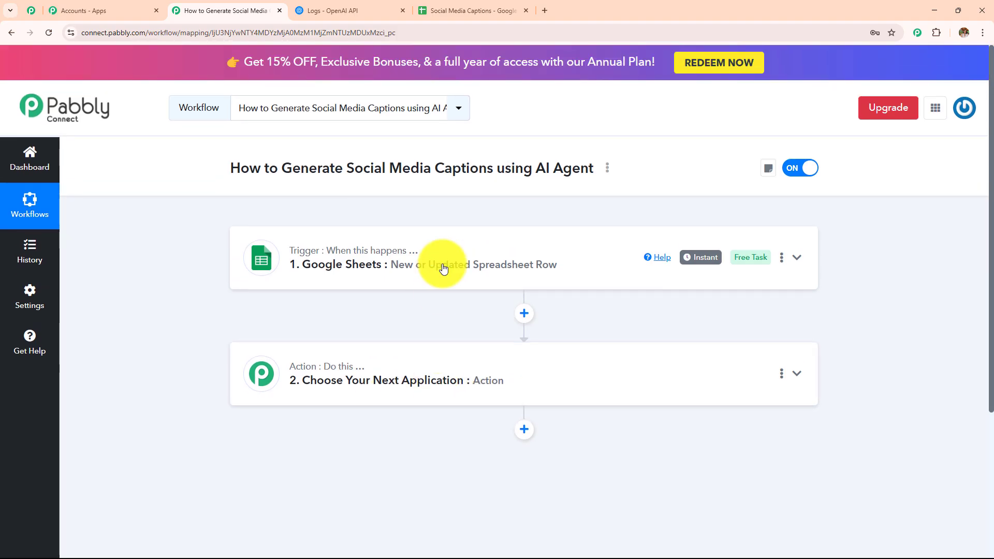
{"action": "left_click", "coordinate": [442, 267]}
Search the spreadsheet's add-on marketplace for Pabbly Connect Webhooks to check whether it is installed, and close the marketplace.
{"action": "left_click", "coordinate": [476, 9]}
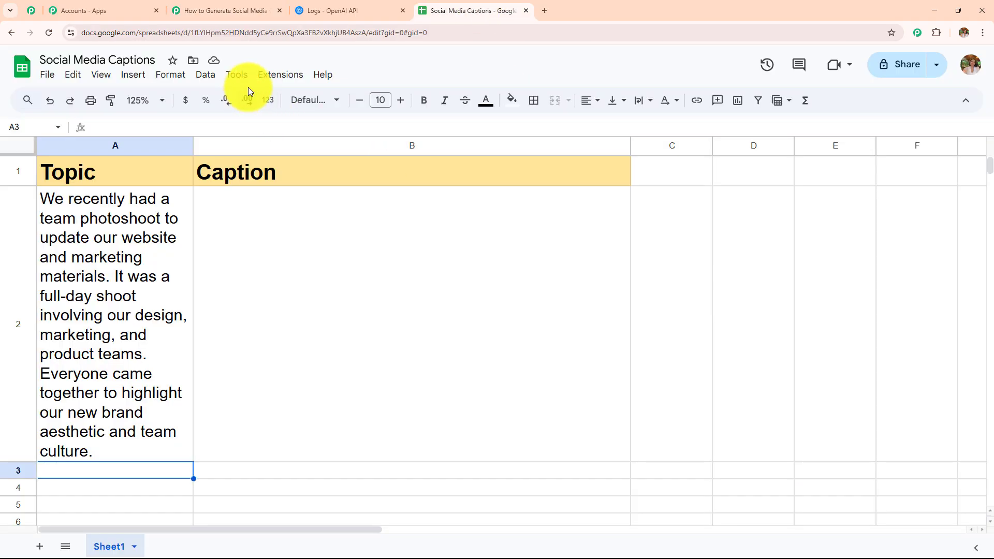
{"action": "left_click", "coordinate": [283, 79]}
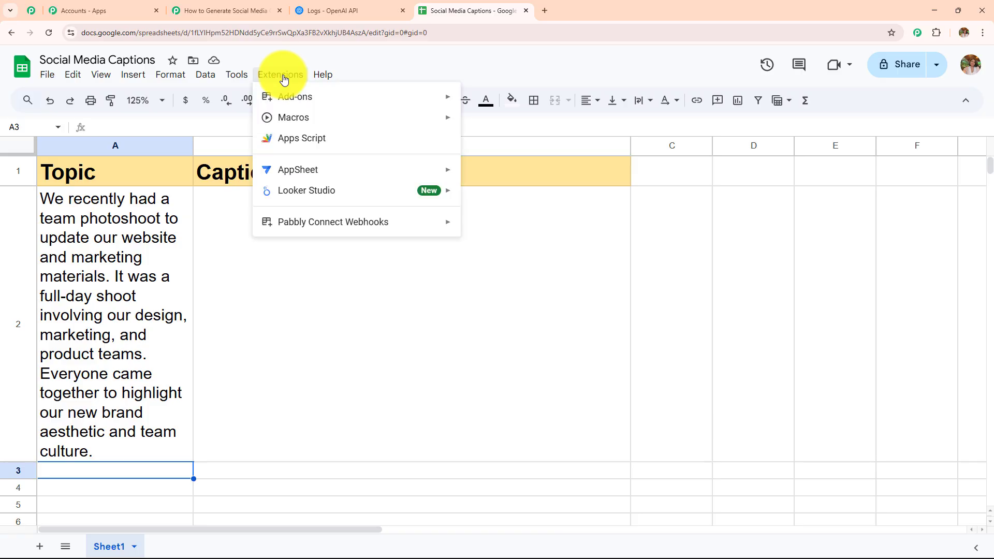
{"action": "left_click", "coordinate": [489, 105]}
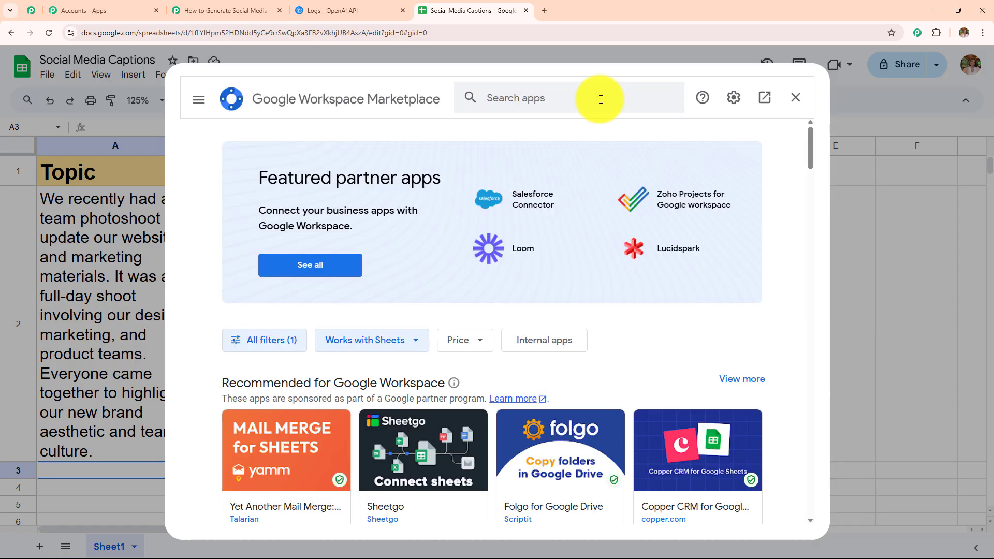
{"action": "type", "text": "Pabb"}
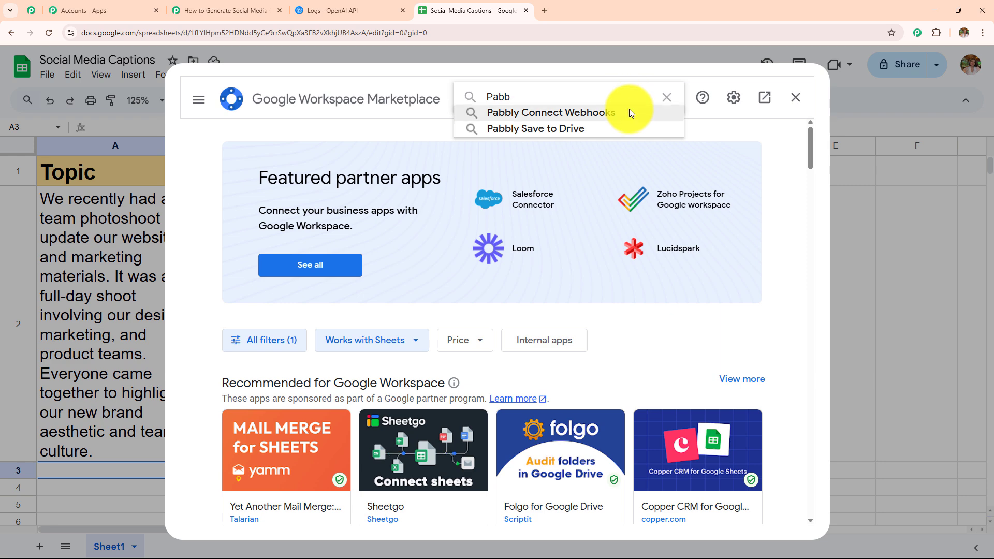
{"action": "left_click", "coordinate": [628, 112]}
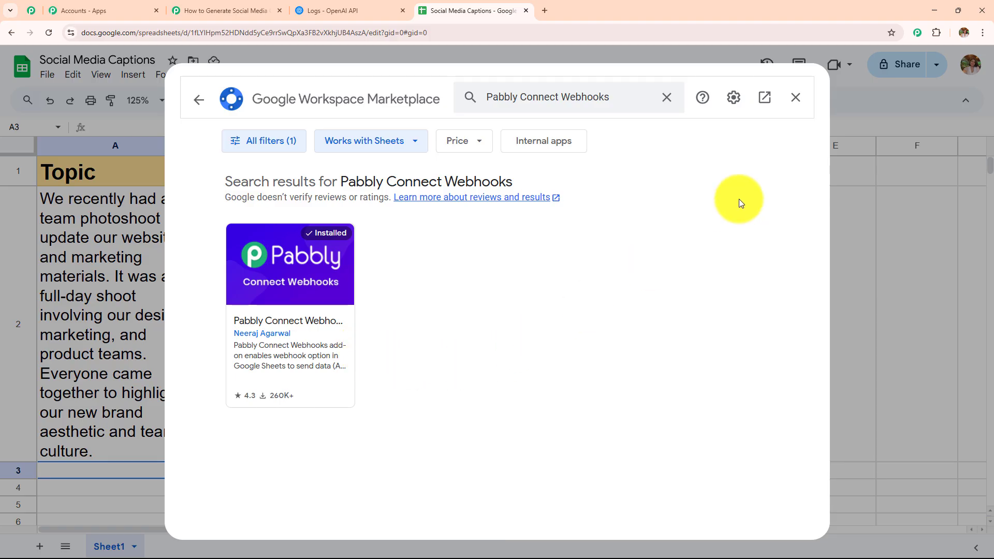
{"action": "left_click", "coordinate": [794, 98]}
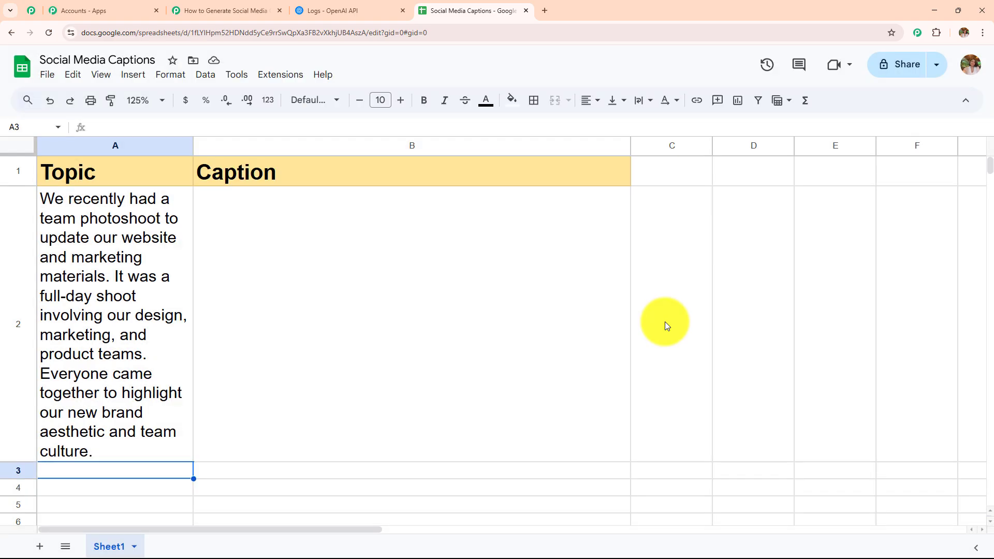
Open the Initial Setup of the Pabbly Connect Webhooks extension for Sheet1.
{"action": "left_click", "coordinate": [297, 78]}
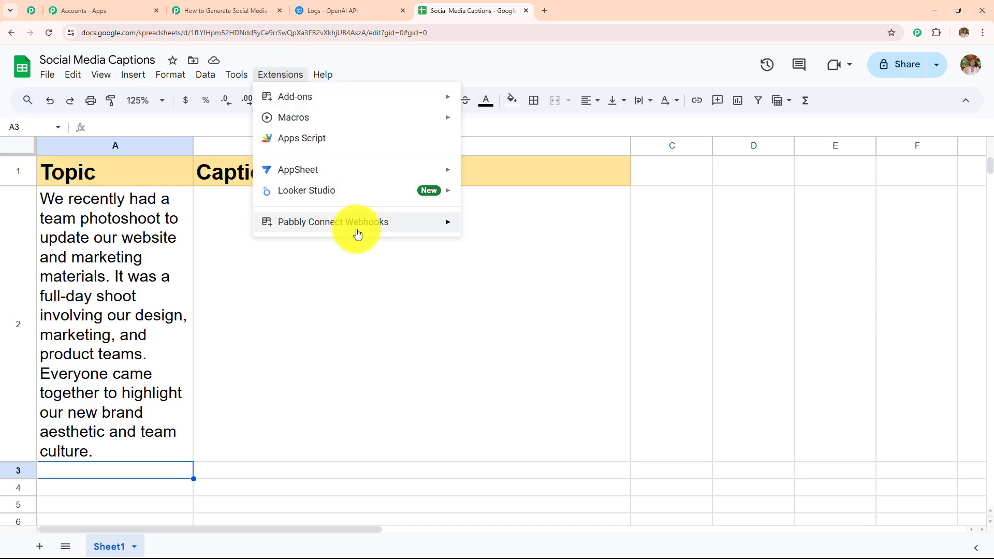
{"action": "mouse_move", "coordinate": [357, 234]}
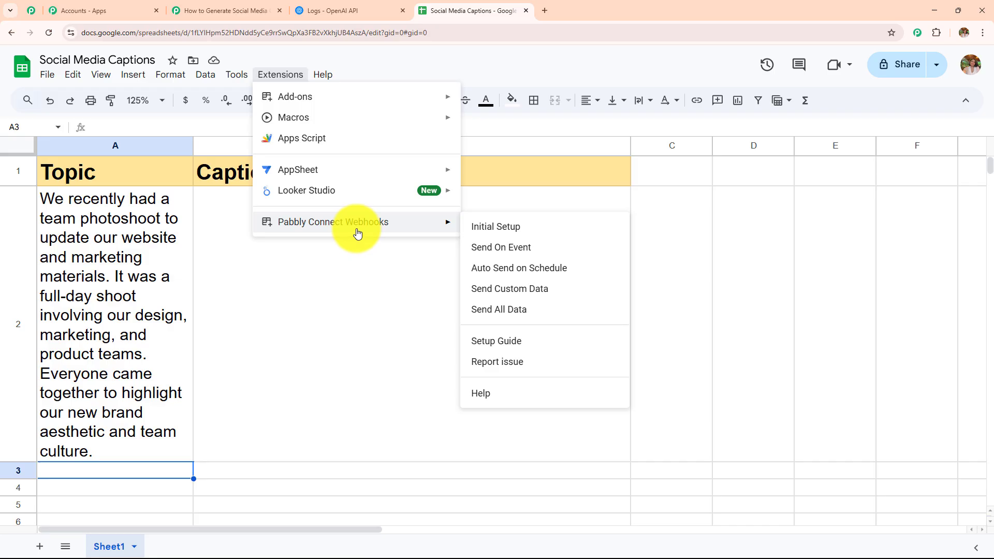
{"action": "left_click", "coordinate": [506, 226]}
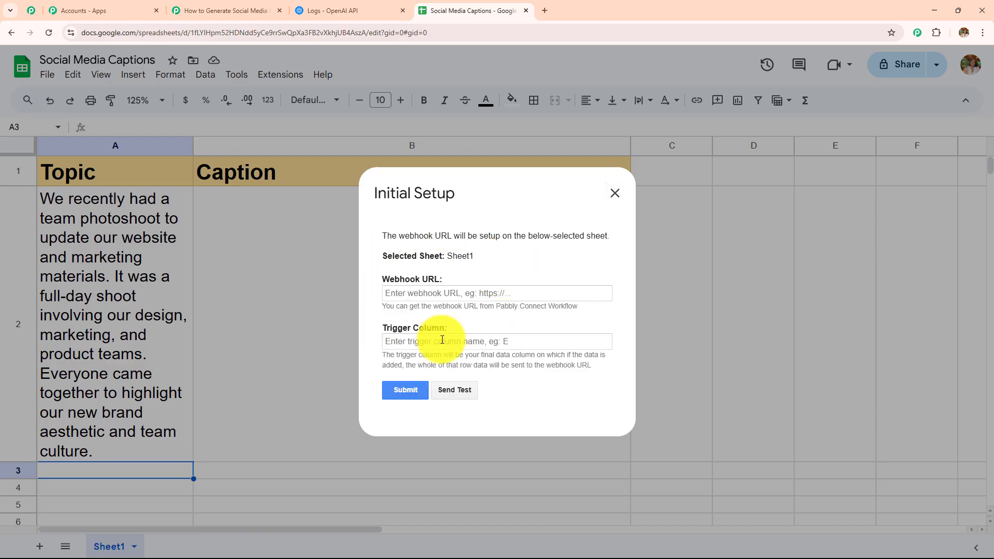
{"action": "left_click_drag", "start_coordinate": [374, 306], "coordinate": [626, 302]}
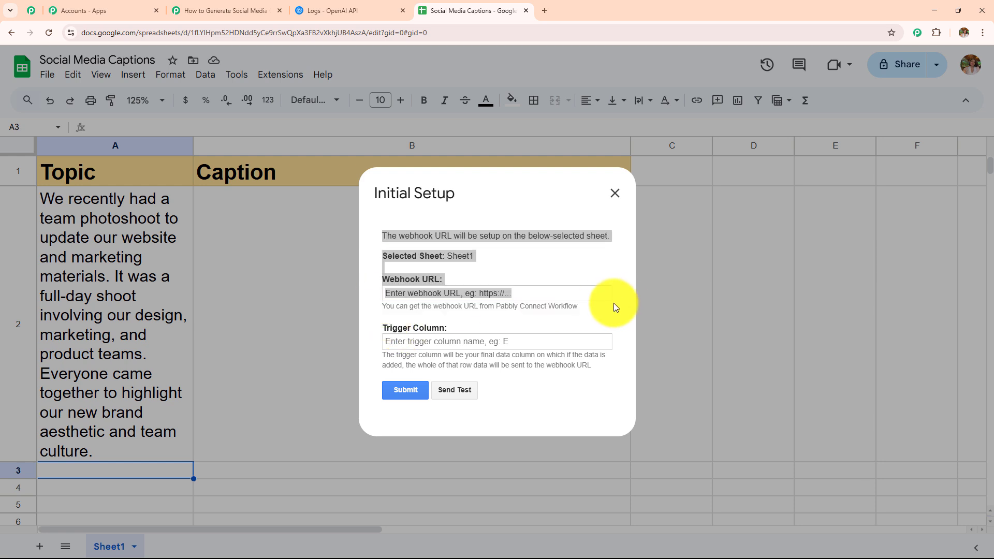
{"action": "left_click_drag", "start_coordinate": [379, 309], "coordinate": [604, 302]}
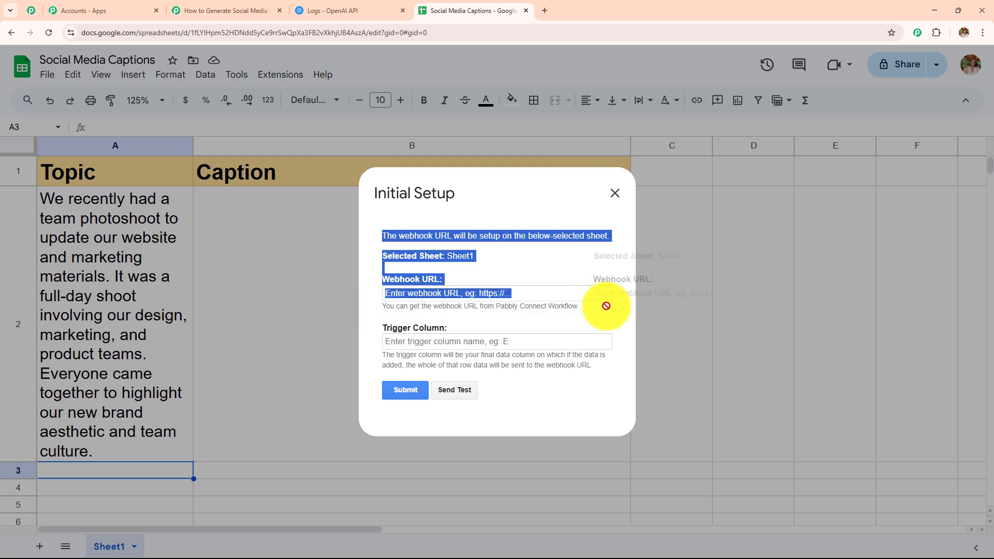
{"action": "left_click", "coordinate": [554, 284]}
Copy the webhook URL from the Pabbly Connect trigger and paste it as the Webhook URL in the spreadsheet's Initial Setup.
{"action": "left_click", "coordinate": [241, 8]}
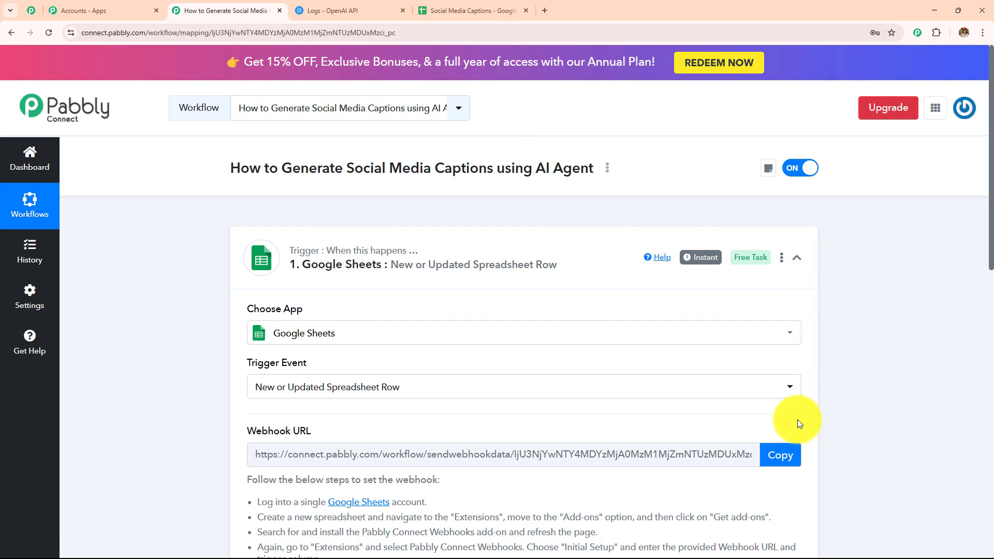
{"action": "left_click", "coordinate": [780, 454]}
{"action": "left_click", "coordinate": [494, 5]}
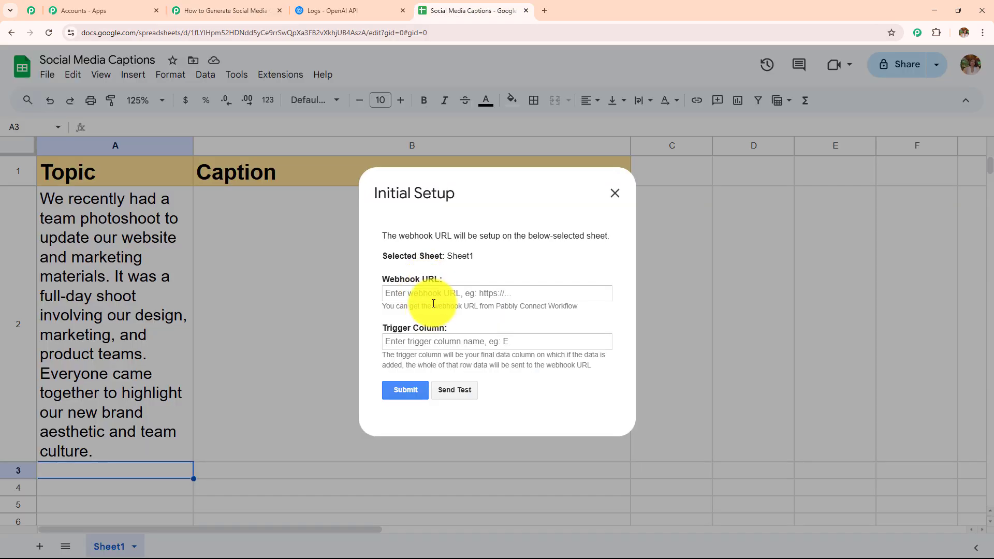
{"action": "left_click", "coordinate": [434, 297]}
{"action": "key", "text": "ctrl+v"}
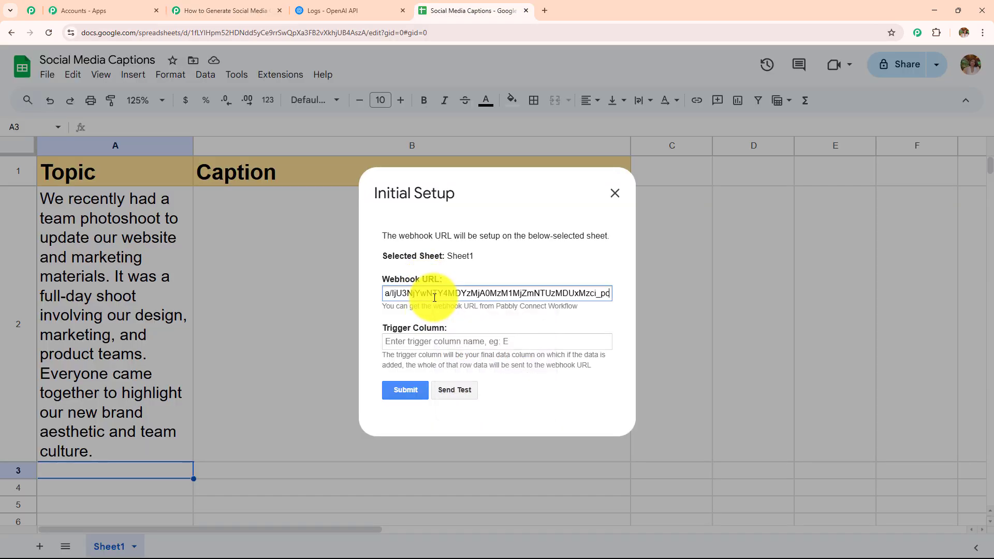
{"action": "left_click", "coordinate": [438, 313]}
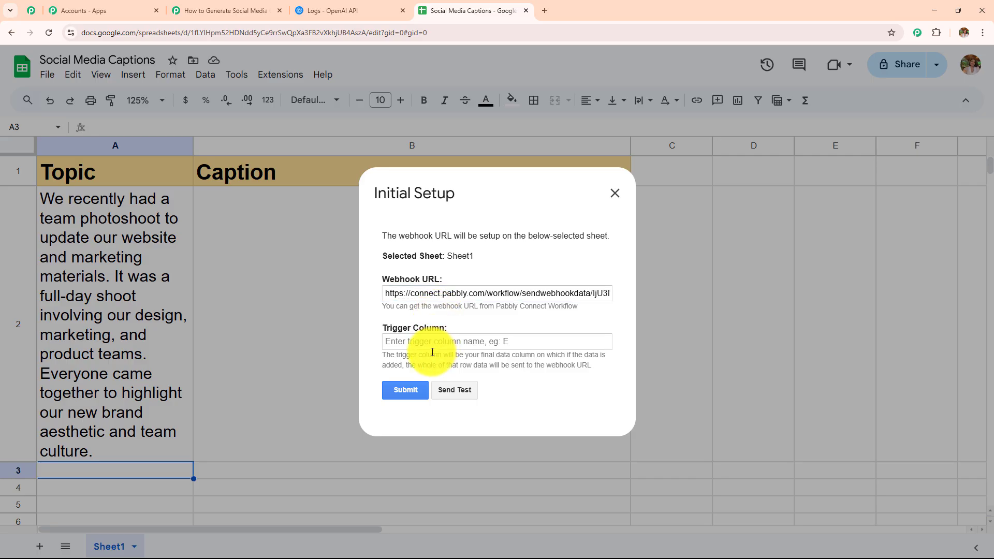
Set the trigger column to A in the Initial Setup and send a test to the webhook.
{"action": "left_click_drag", "start_coordinate": [385, 352], "coordinate": [548, 380]}
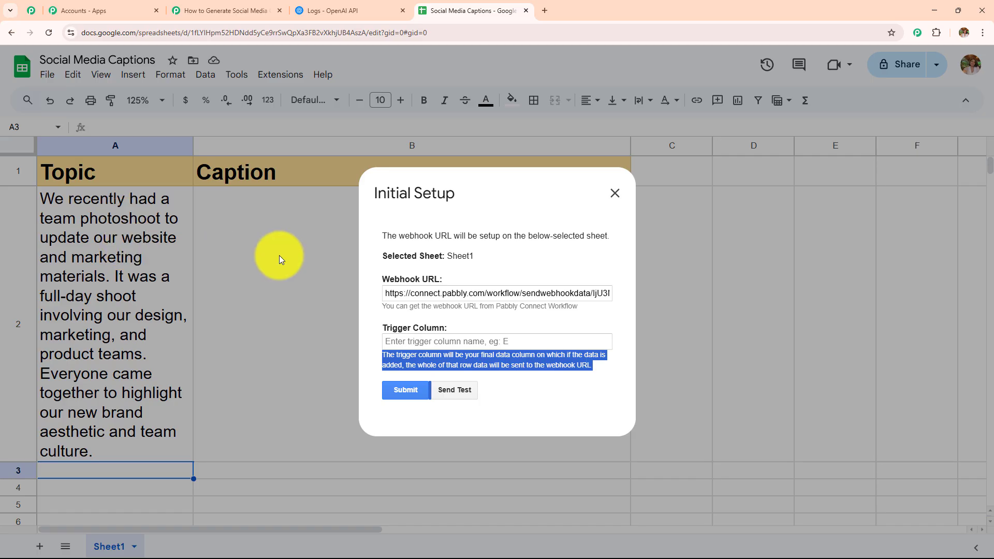
{"action": "left_click", "coordinate": [443, 342]}
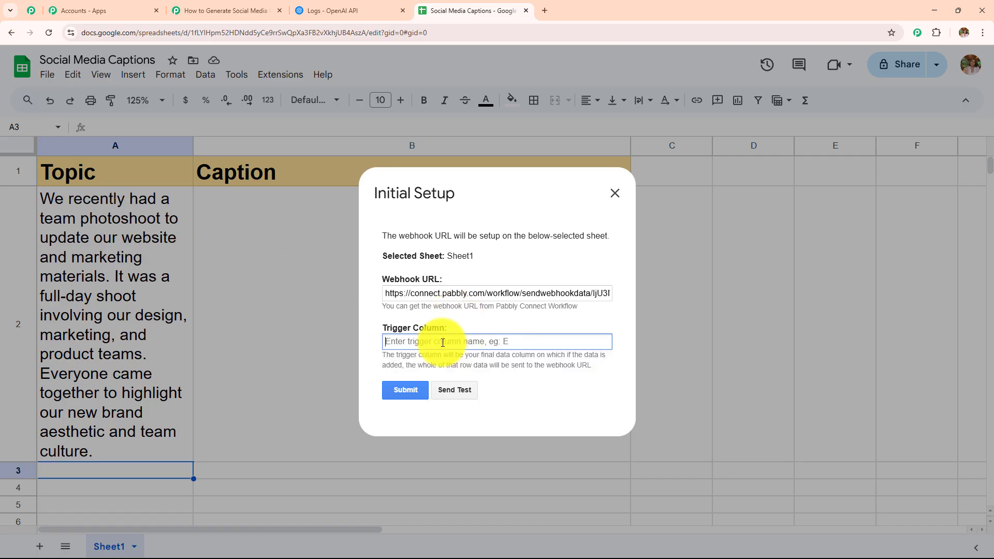
{"action": "type", "text": "A"}
{"action": "left_click", "coordinate": [467, 393]}
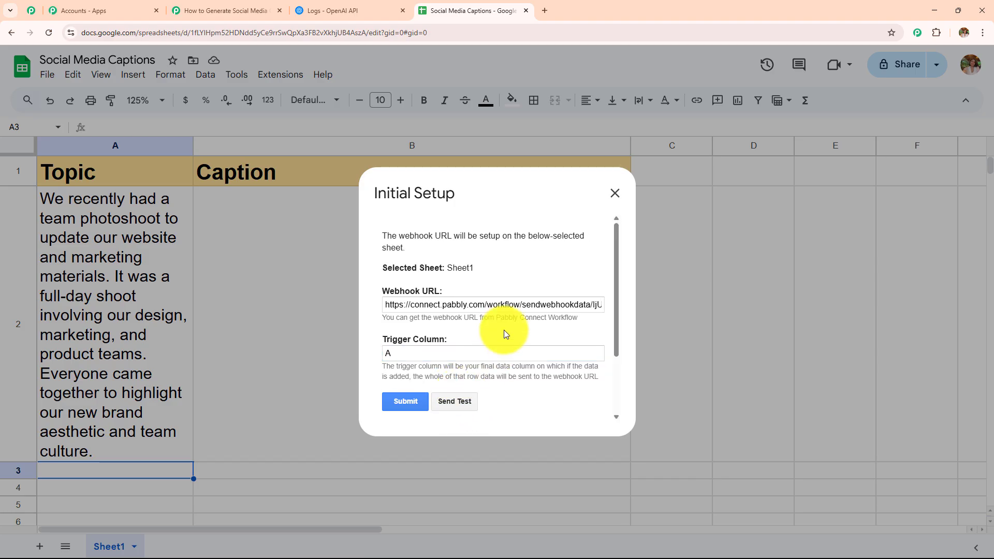
Submit the Initial Setup of the Pabbly Connect Webhooks extension and close its dialog.
{"action": "left_click_drag", "start_coordinate": [380, 343], "coordinate": [454, 415]}
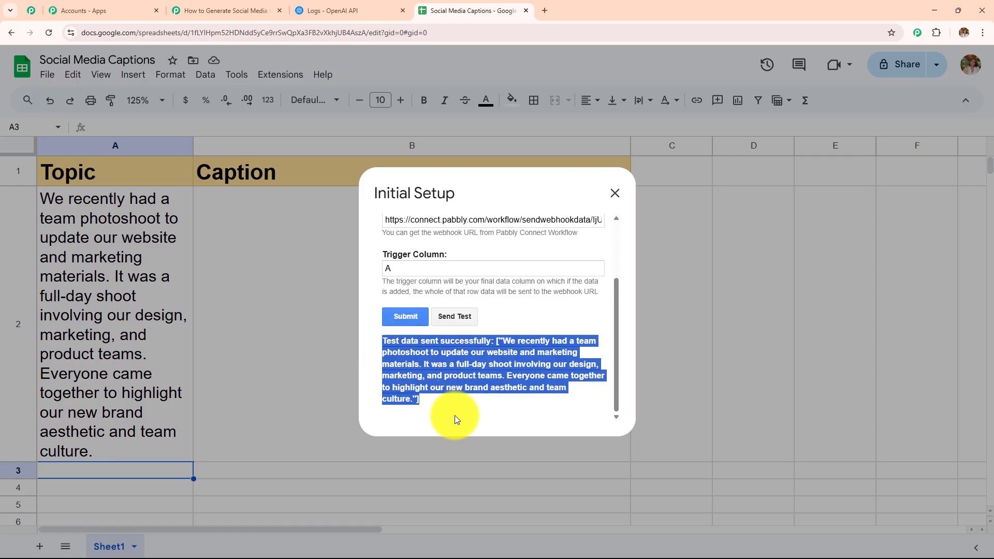
{"action": "left_click", "coordinate": [394, 322]}
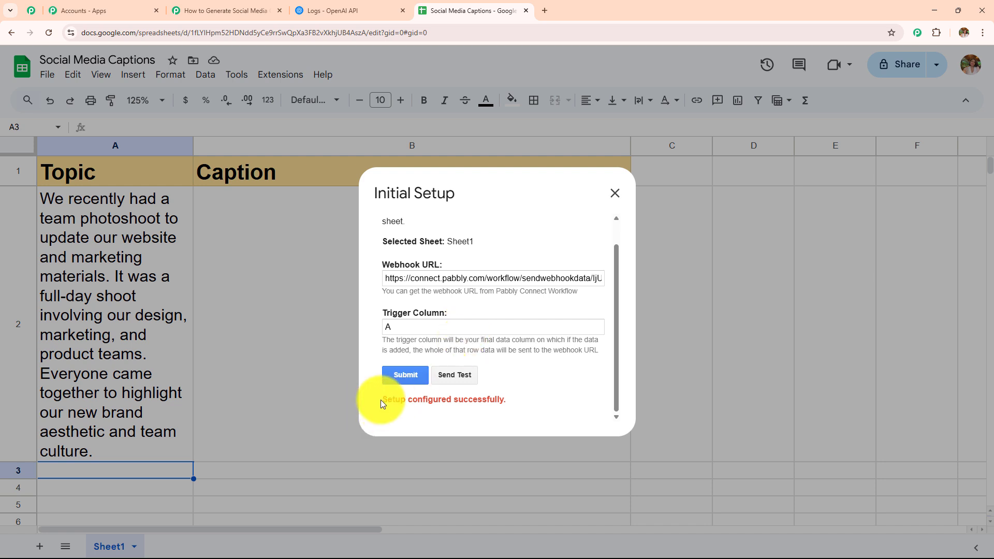
{"action": "left_click_drag", "start_coordinate": [380, 403], "coordinate": [547, 409]}
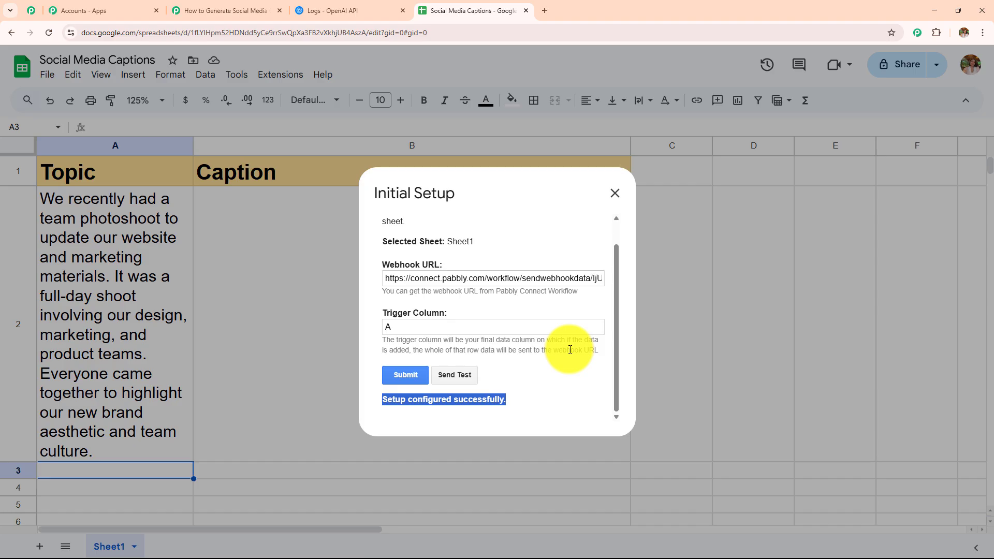
{"action": "left_click", "coordinate": [614, 193]}
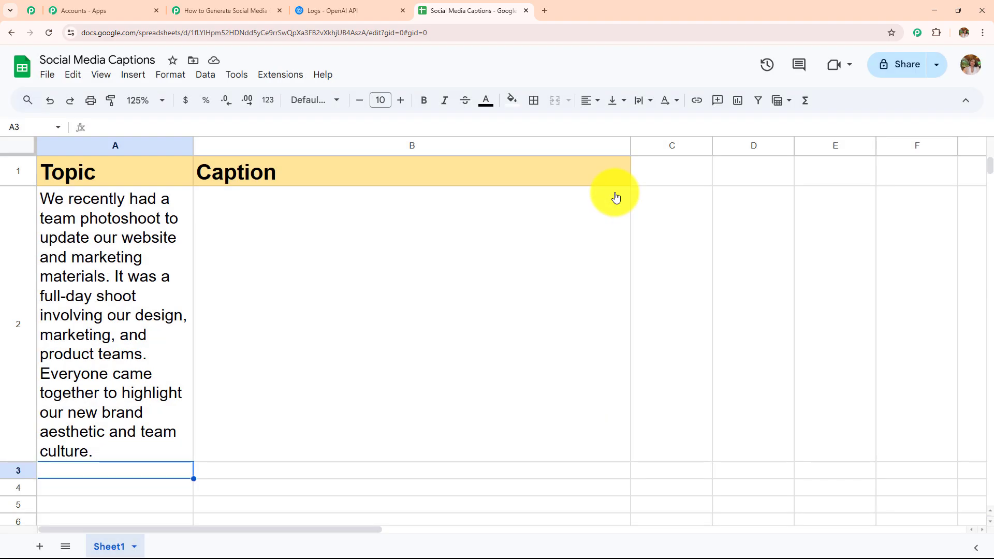
Enable Send On Event for the Pabbly Connect Webhooks extension and check that the option is active.
{"action": "left_click", "coordinate": [274, 78]}
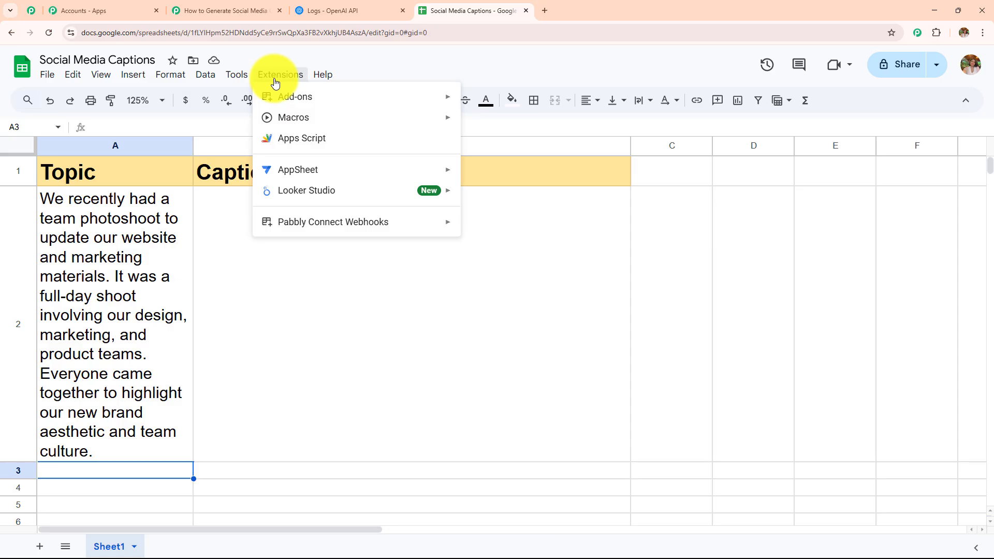
{"action": "mouse_move", "coordinate": [305, 228]}
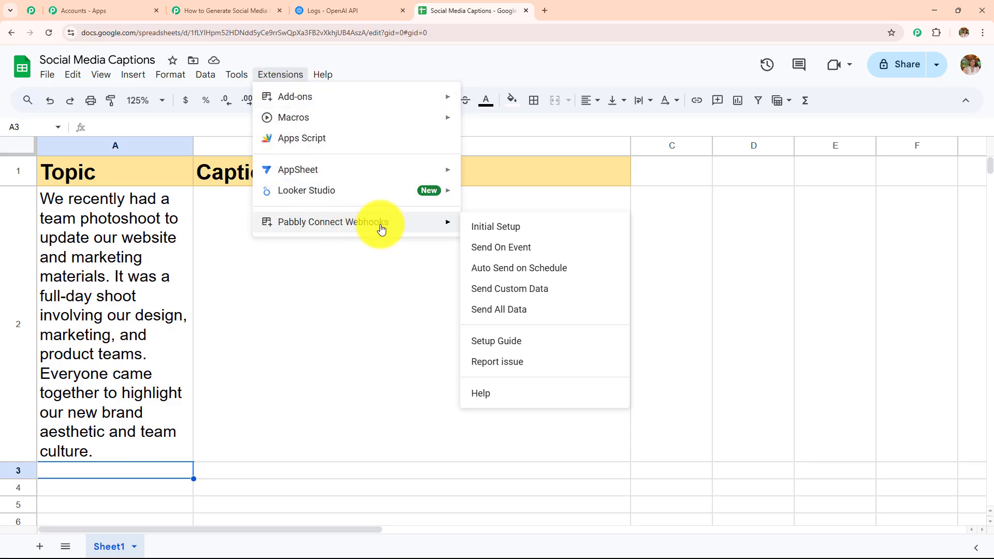
{"action": "left_click", "coordinate": [506, 249]}
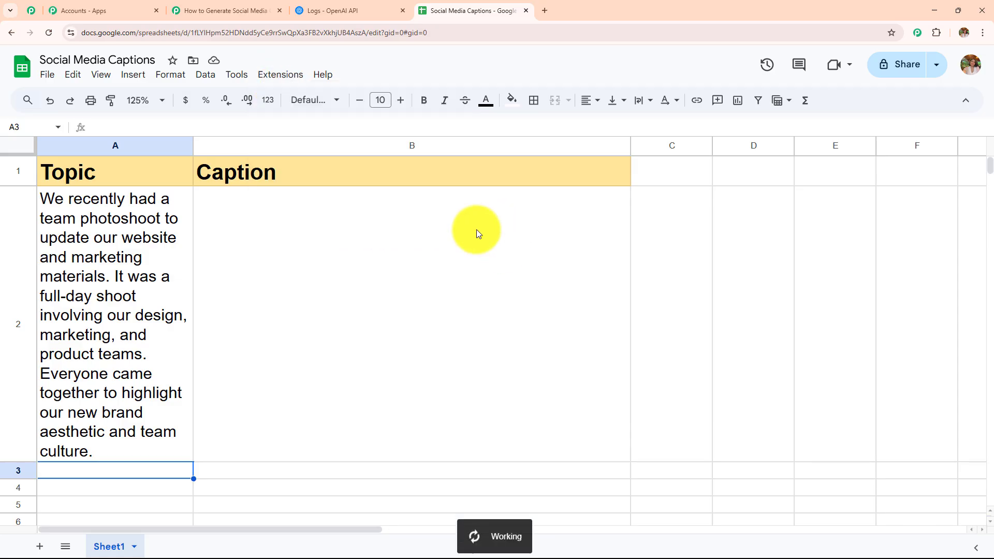
{"action": "left_click", "coordinate": [273, 82]}
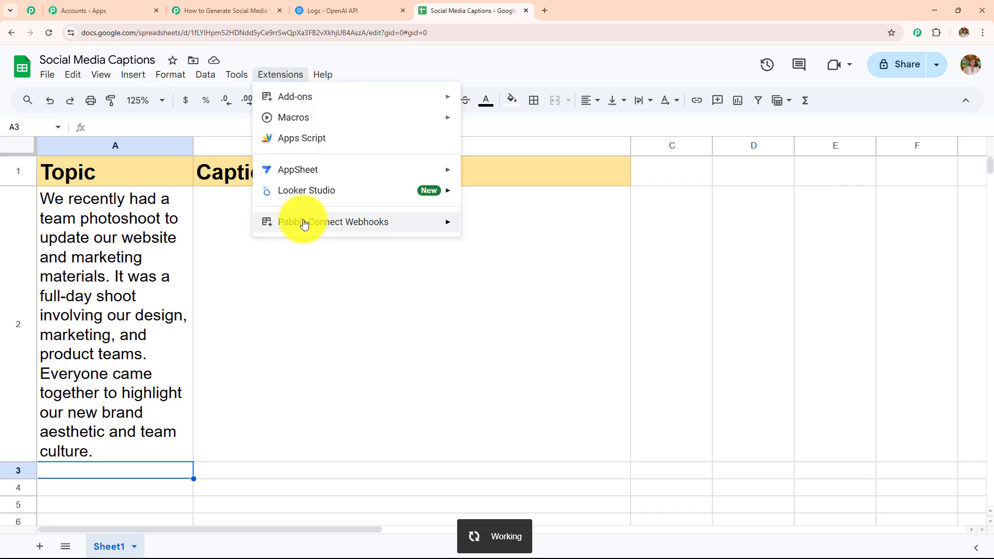
{"action": "mouse_move", "coordinate": [441, 222]}
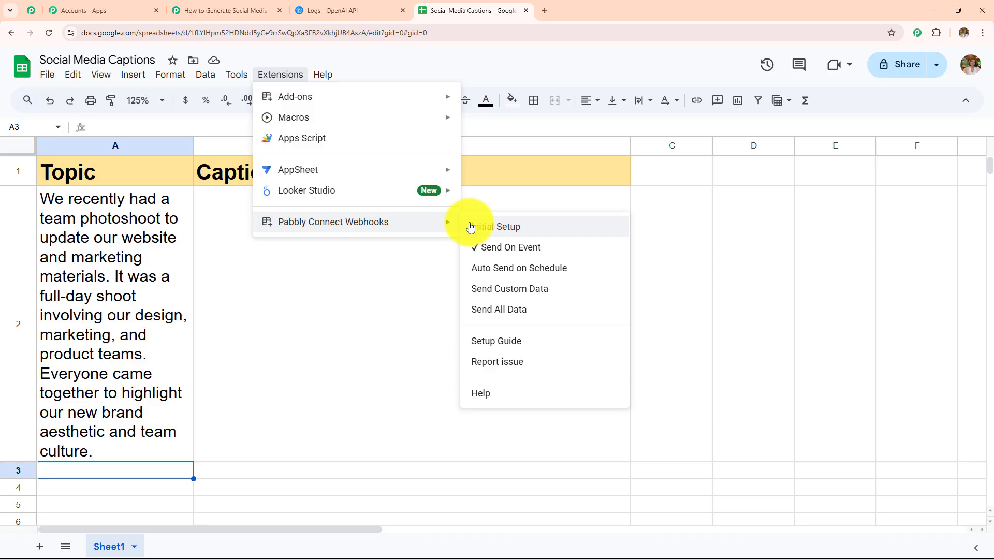
{"action": "left_click", "coordinate": [659, 233]}
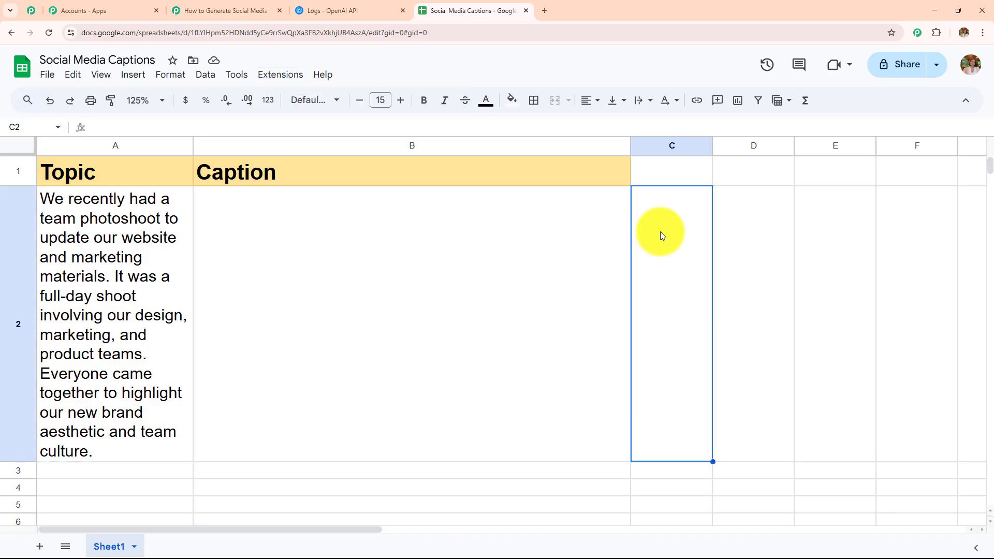
Switch to the Pabbly Connect workflow and examine the trigger's captured response, including its trigger column, topic and spreadsheet name, against the spreadsheet.
{"action": "left_click", "coordinate": [221, 7]}
{"action": "scroll", "coordinate": [324, 222], "scroll_direction": "down", "scroll_amount": 9}
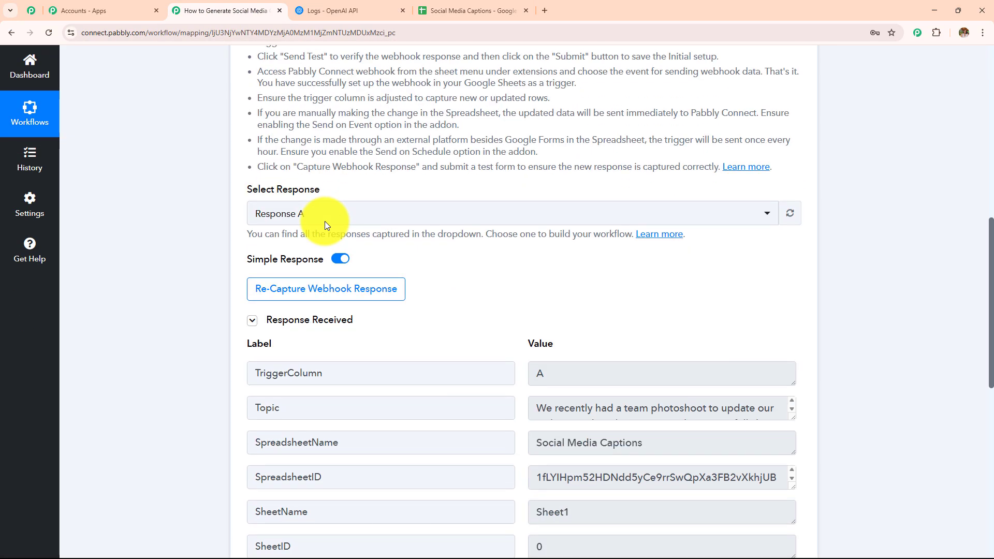
{"action": "scroll", "coordinate": [325, 221], "scroll_direction": "down", "scroll_amount": 3}
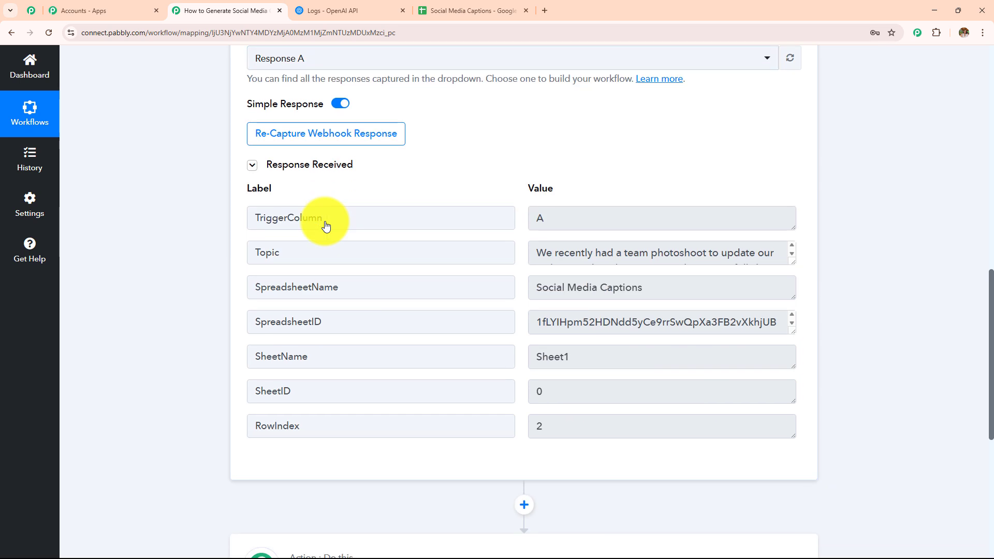
{"action": "double_click", "coordinate": [539, 218]}
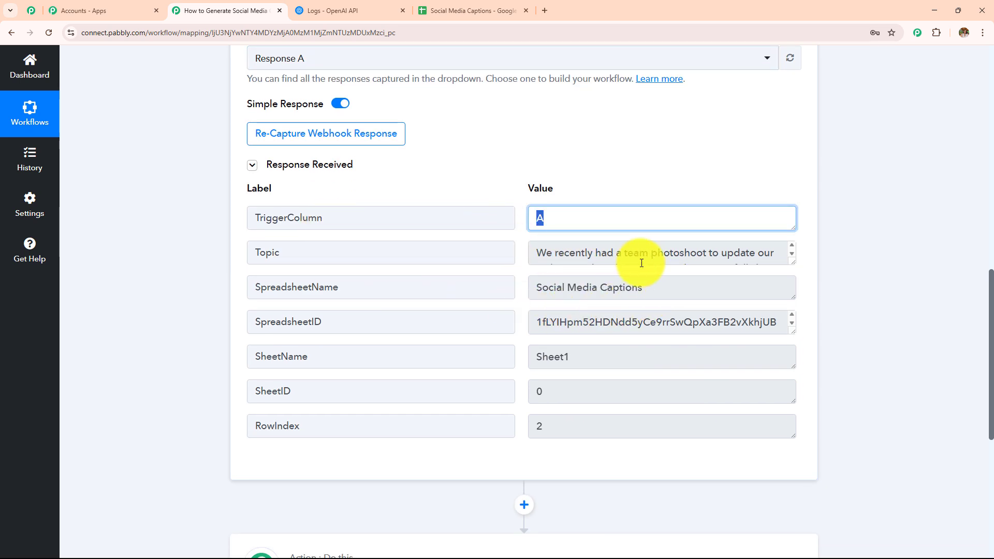
{"action": "mouse_move", "coordinate": [790, 270]}
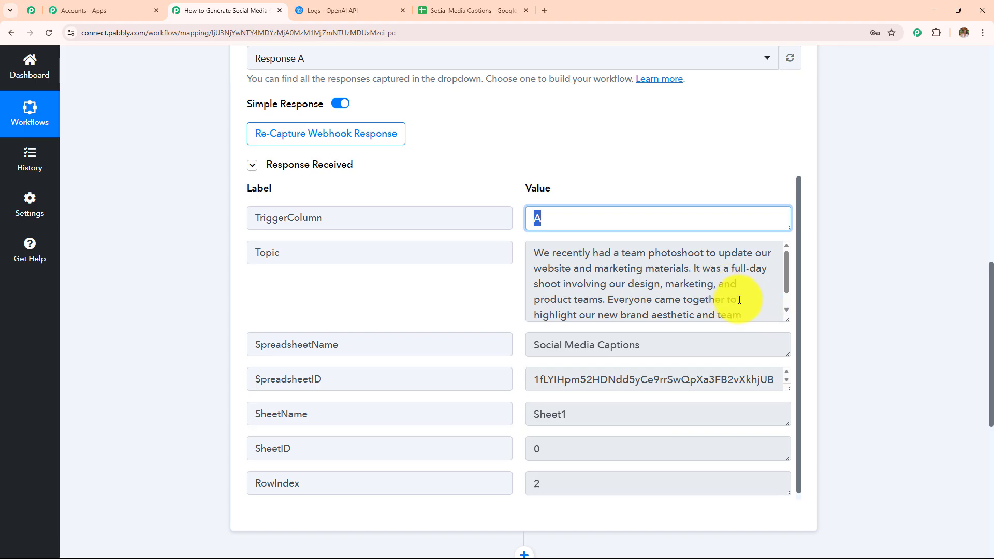
{"action": "triple_click", "coordinate": [739, 300]}
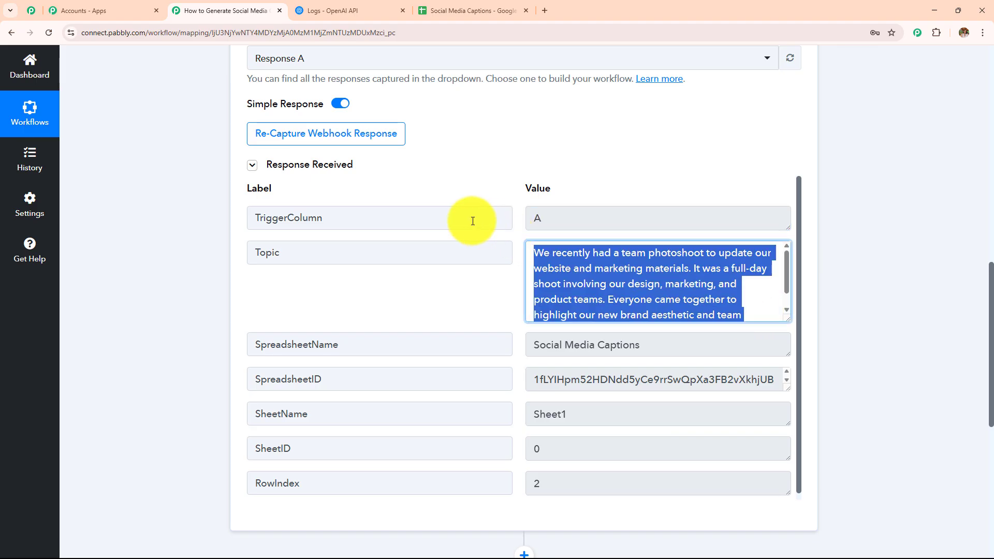
{"action": "double_click", "coordinate": [363, 350]}
{"action": "left_click", "coordinate": [621, 349]}
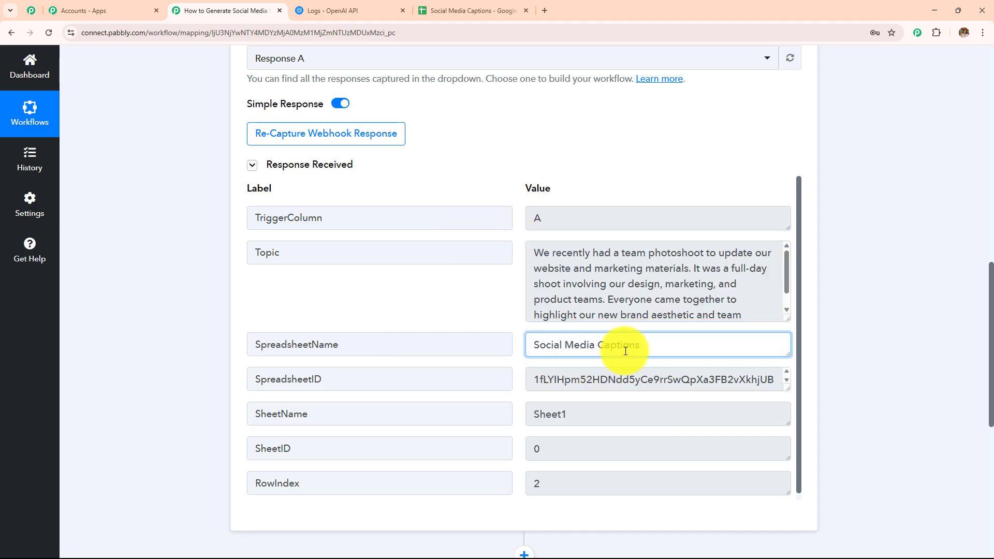
{"action": "key", "text": "ctrl+a"}
{"action": "scroll", "coordinate": [393, 350], "scroll_direction": "up", "scroll_amount": 7}
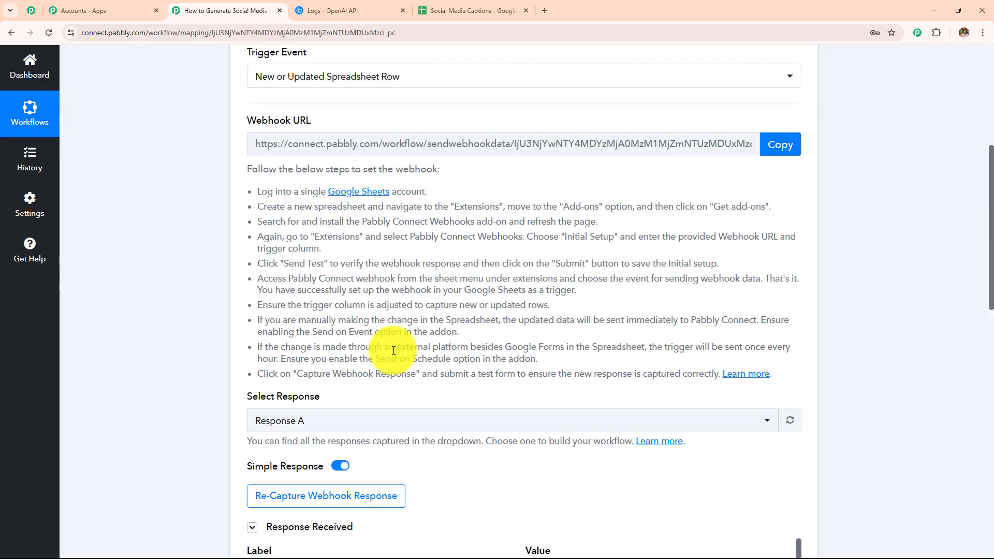
{"action": "scroll", "coordinate": [394, 351], "scroll_direction": "down", "scroll_amount": 8}
{"action": "scroll", "coordinate": [393, 350], "scroll_direction": "up", "scroll_amount": 5}
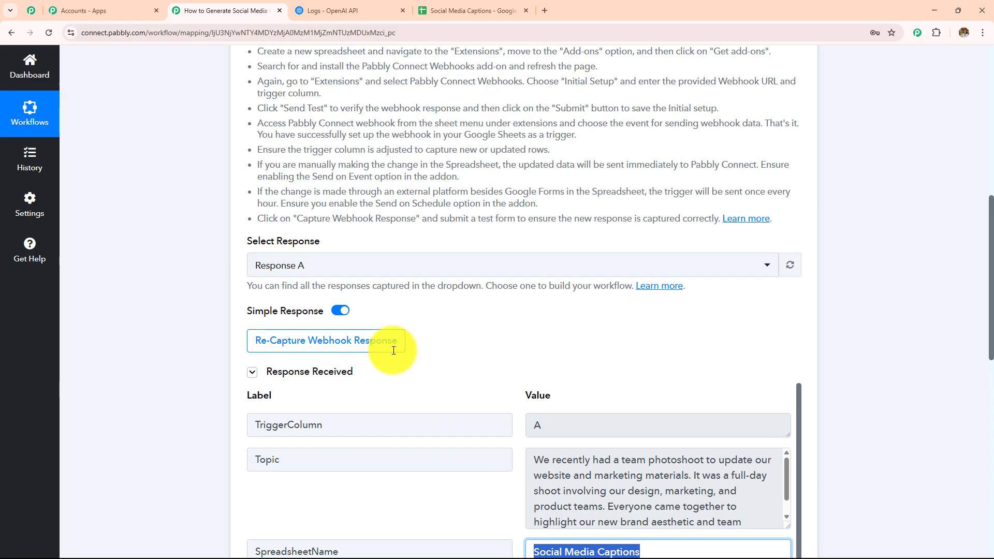
{"action": "scroll", "coordinate": [393, 351], "scroll_direction": "up", "scroll_amount": 7}
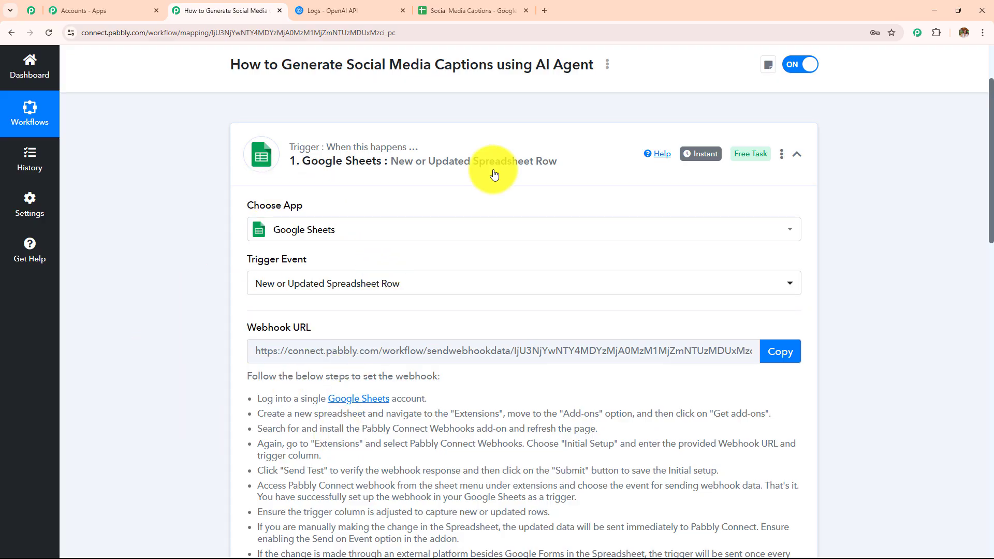
{"action": "left_click", "coordinate": [456, 10]}
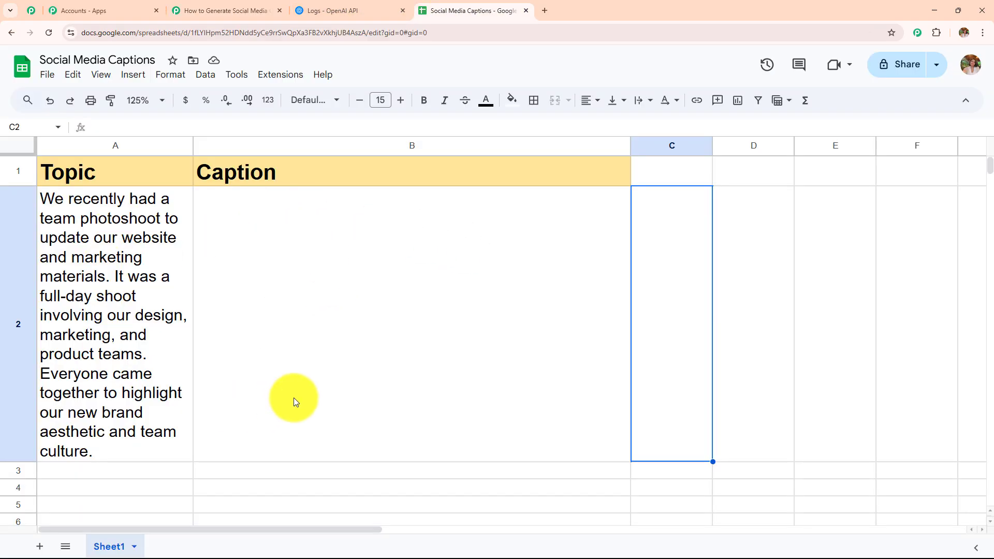
{"action": "left_click", "coordinate": [189, 9]}
{"action": "scroll", "coordinate": [411, 396], "scroll_direction": "down", "scroll_amount": 3}
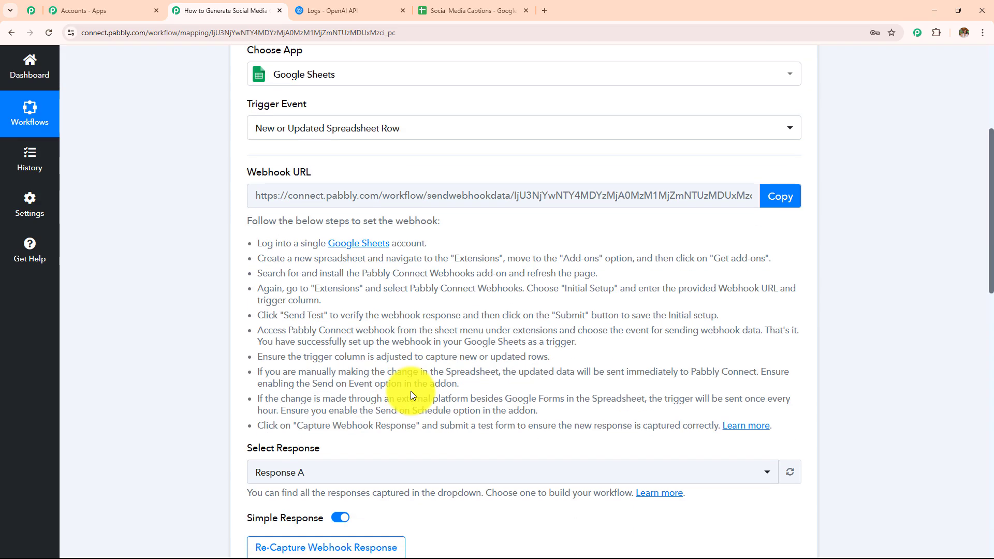
{"action": "scroll", "coordinate": [411, 395], "scroll_direction": "up", "scroll_amount": 3}
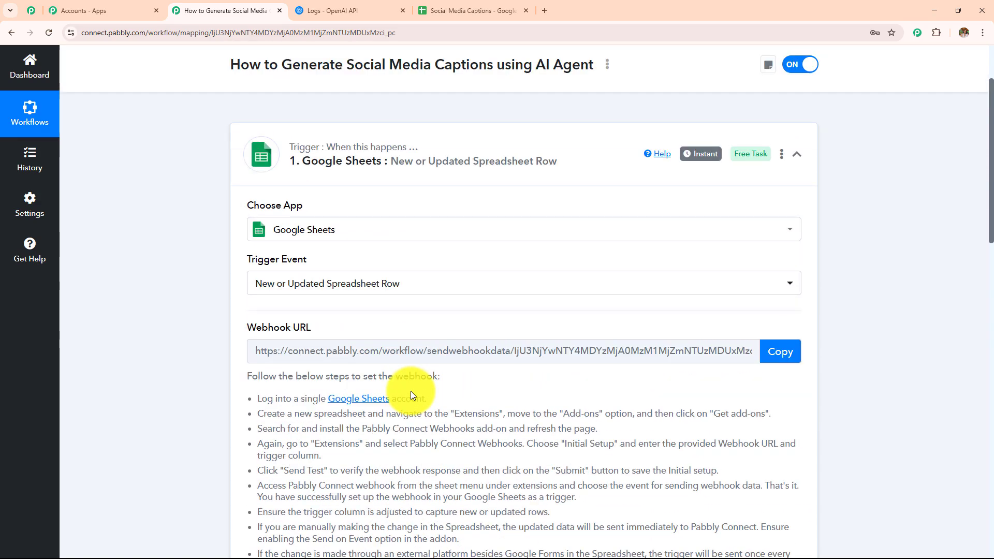
{"action": "scroll", "coordinate": [406, 407], "scroll_direction": "down", "scroll_amount": 3}
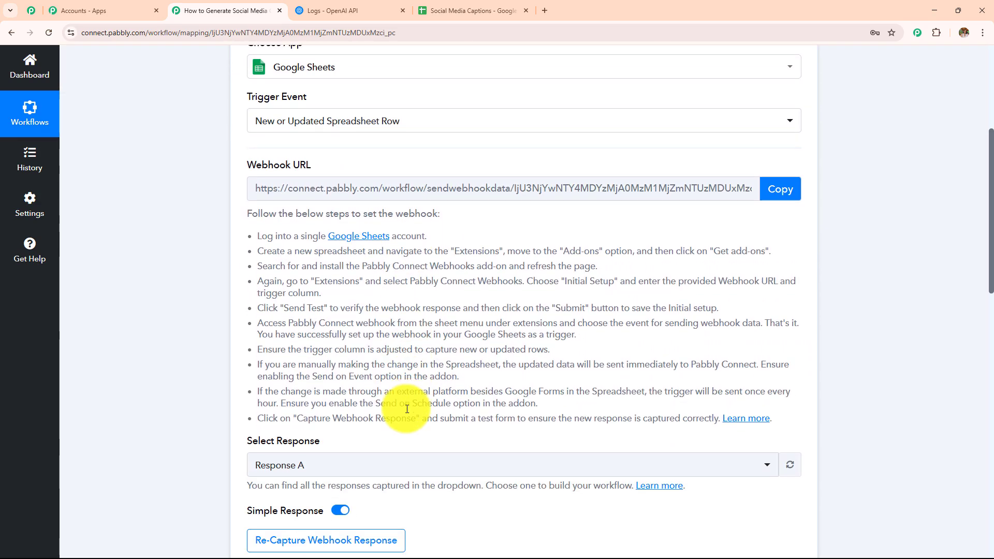
{"action": "scroll", "coordinate": [406, 409], "scroll_direction": "down", "scroll_amount": 7}
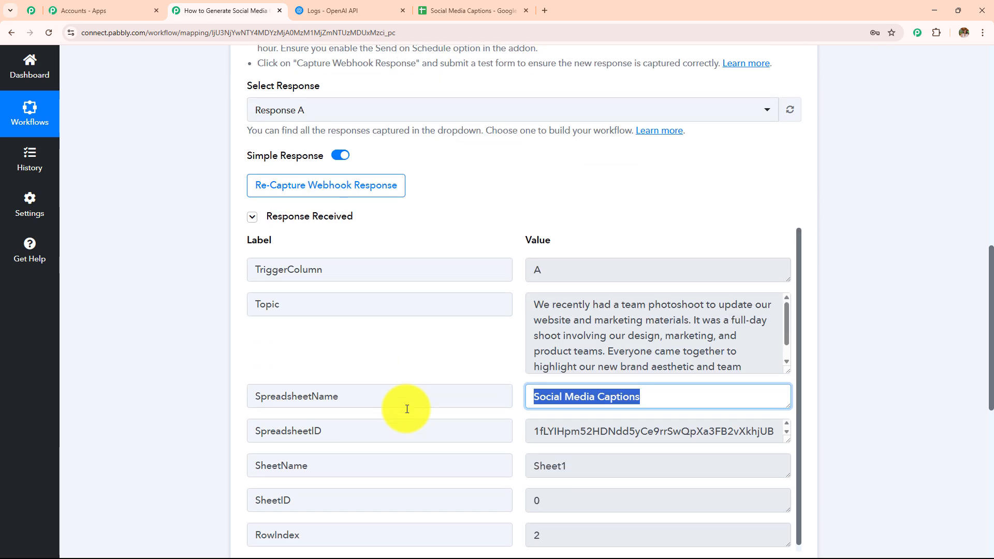
{"action": "scroll", "coordinate": [852, 322], "scroll_direction": "down", "scroll_amount": 4}
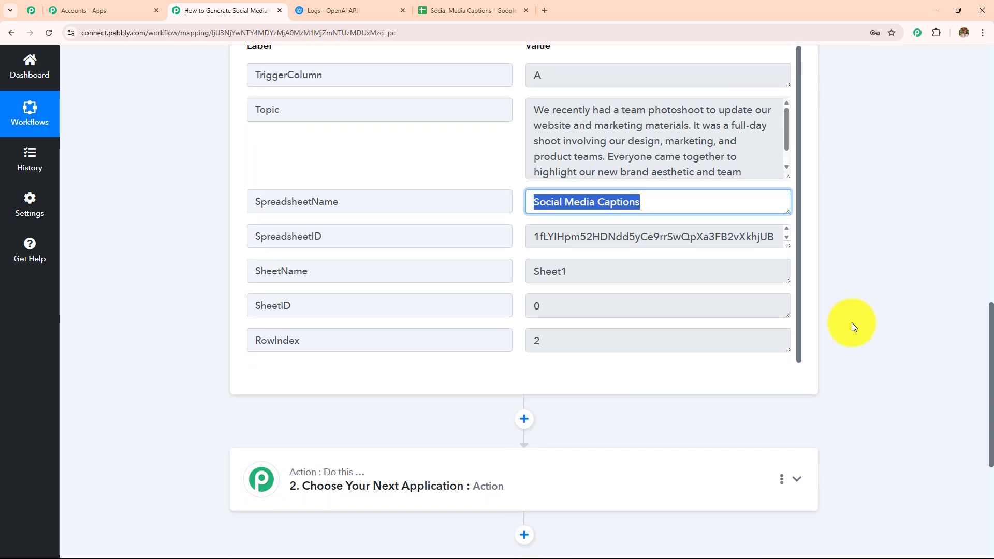
Set action step 2 to the OpenAI (ChatGPT, DALL-E, Whisper) app with ChatGPT as the action event.
{"action": "scroll", "coordinate": [852, 322], "scroll_direction": "down", "scroll_amount": 3}
{"action": "left_click", "coordinate": [502, 368]}
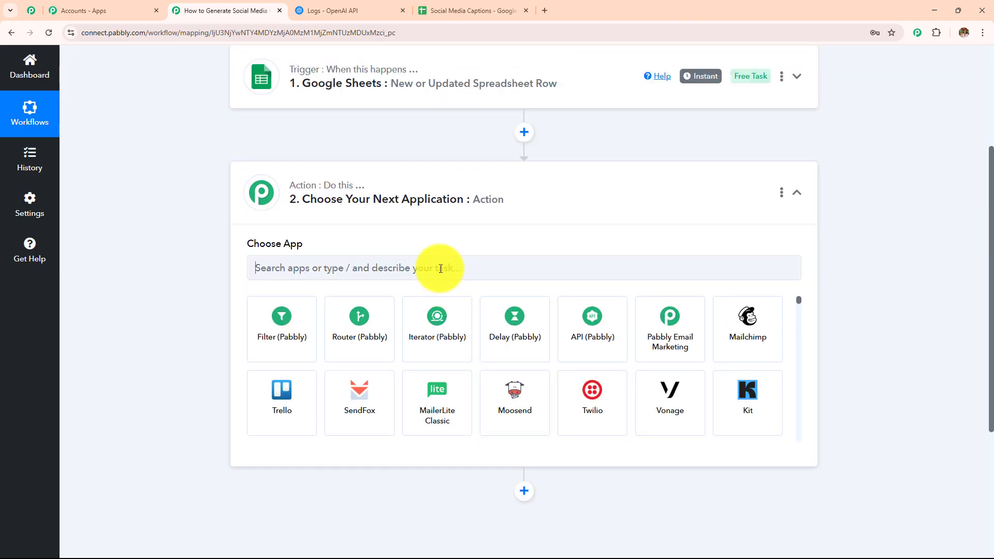
{"action": "left_click", "coordinate": [440, 269]}
{"action": "type", "text": "Open"}
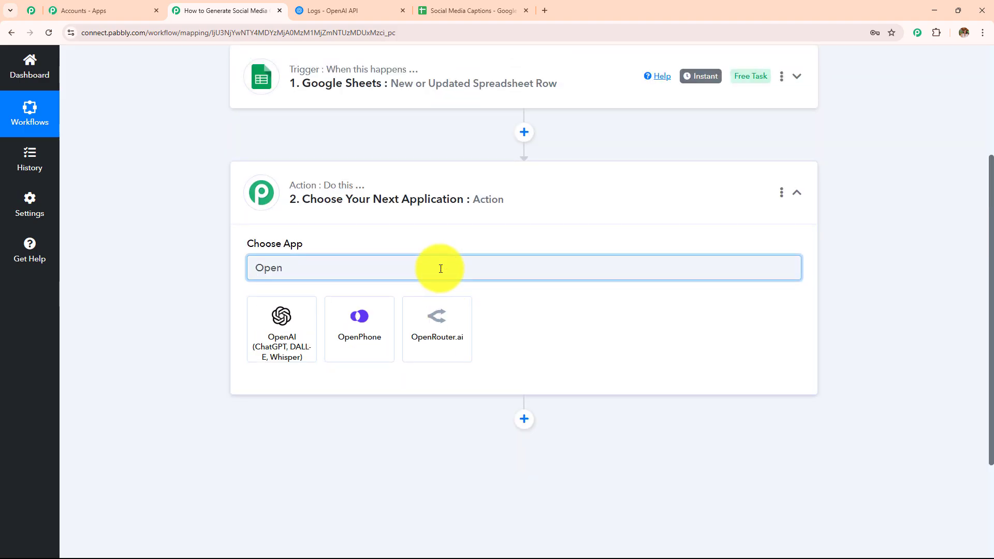
{"action": "left_click", "coordinate": [282, 313]}
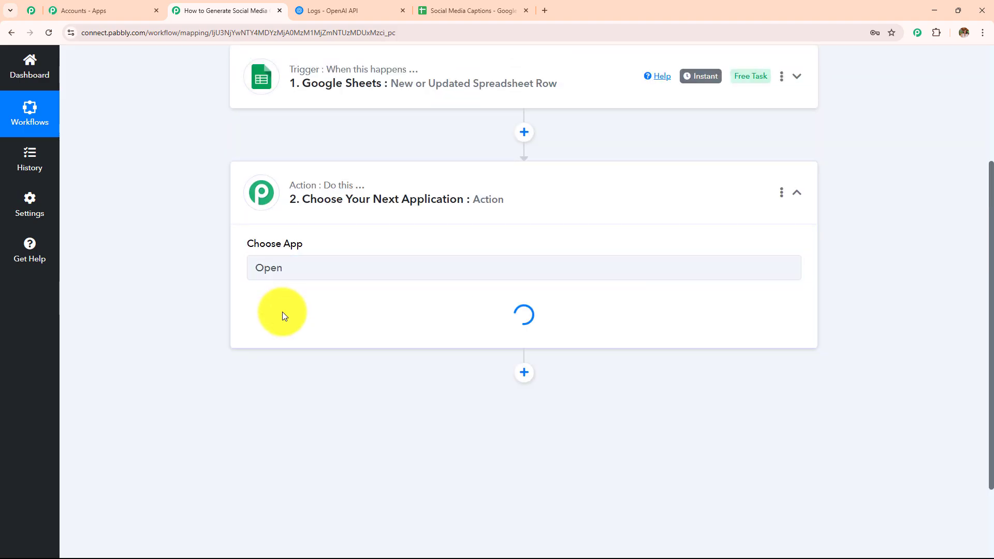
{"action": "left_click", "coordinate": [283, 317]}
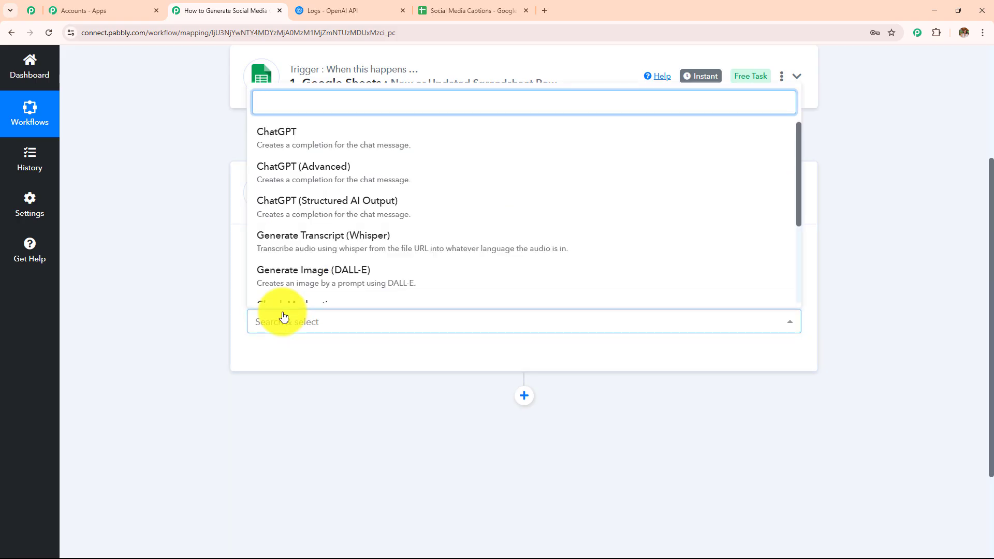
{"action": "left_click", "coordinate": [309, 144]}
Start connecting the OpenAI account by adding a new connection, and read the token instructions.
{"action": "left_click", "coordinate": [302, 366]}
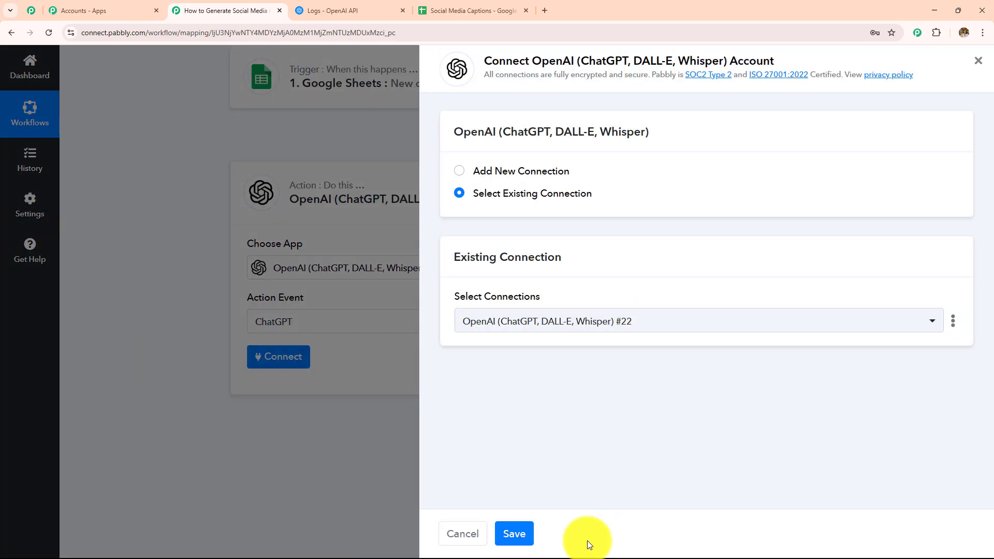
{"action": "left_click", "coordinate": [457, 172]}
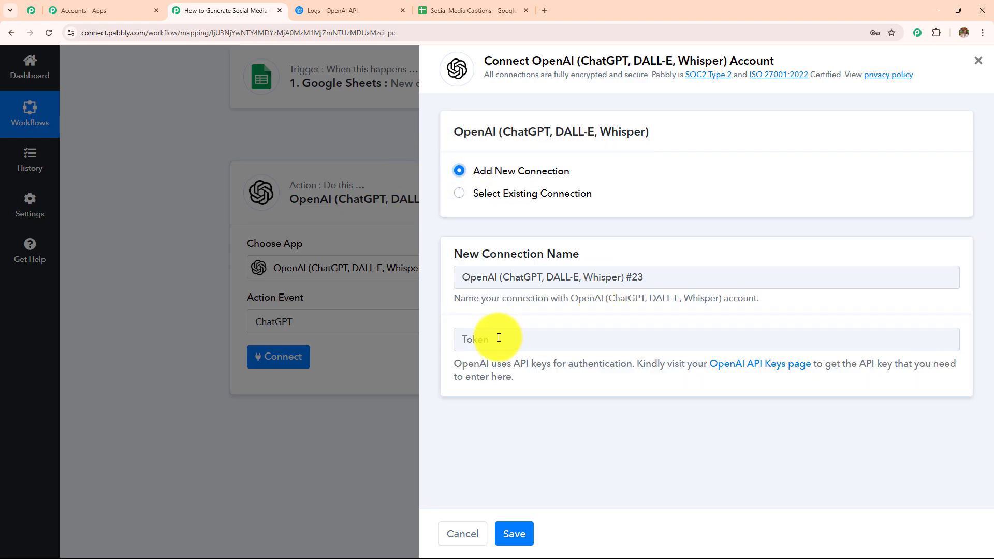
{"action": "left_click_drag", "start_coordinate": [454, 363], "coordinate": [552, 395]}
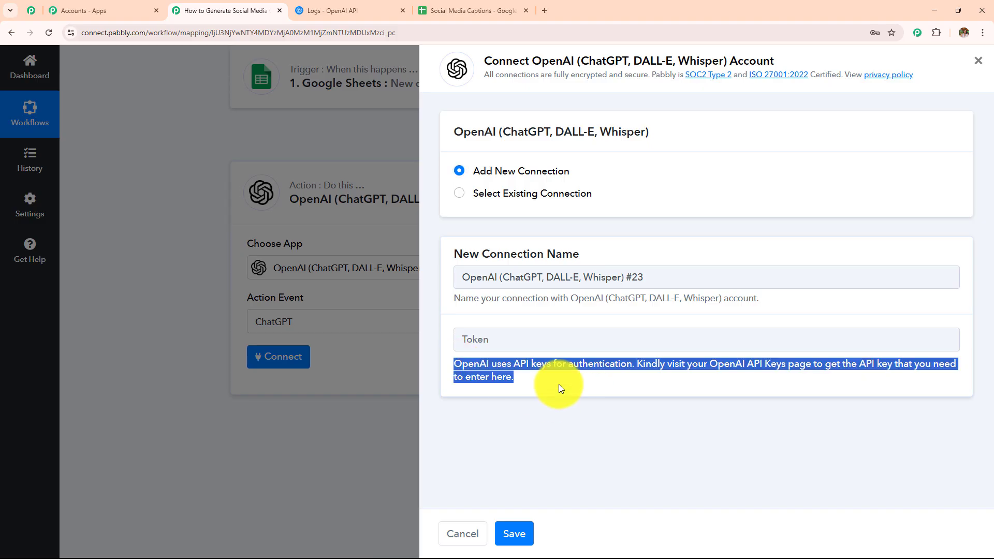
{"action": "left_click", "coordinate": [557, 384]}
{"action": "left_click", "coordinate": [785, 364]}
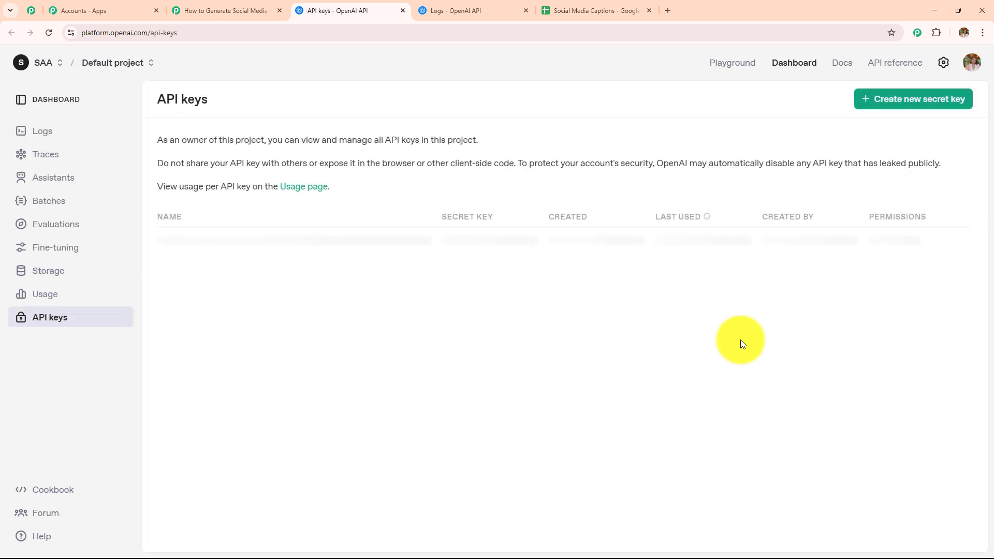
{"action": "left_click_drag", "start_coordinate": [148, 95], "coordinate": [265, 102]}
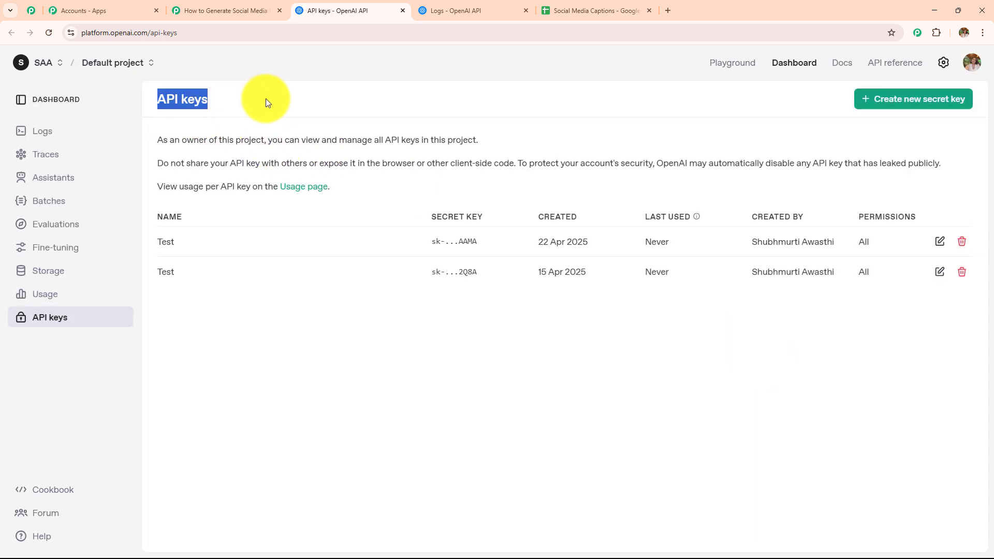
{"action": "left_click", "coordinate": [917, 111]}
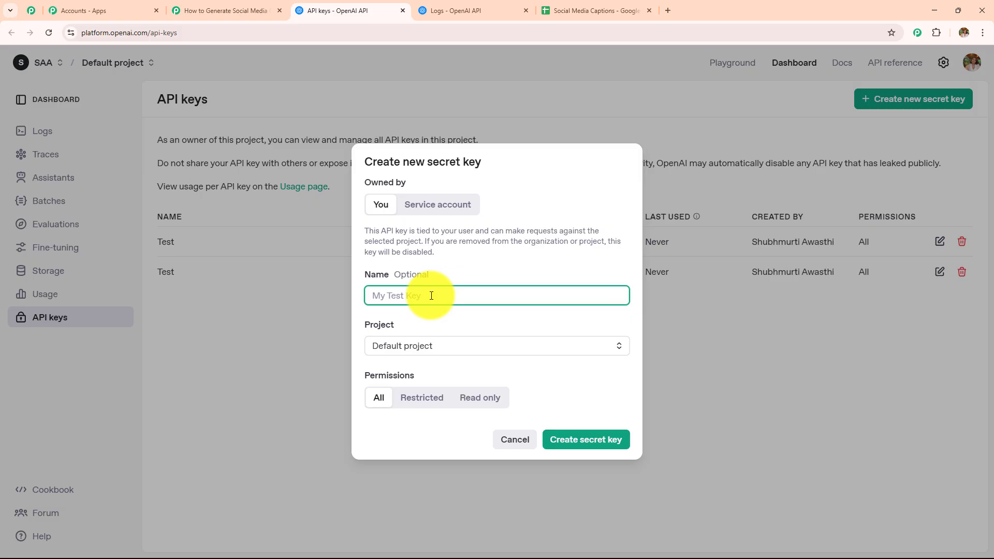
{"action": "type", "text": "Test"}
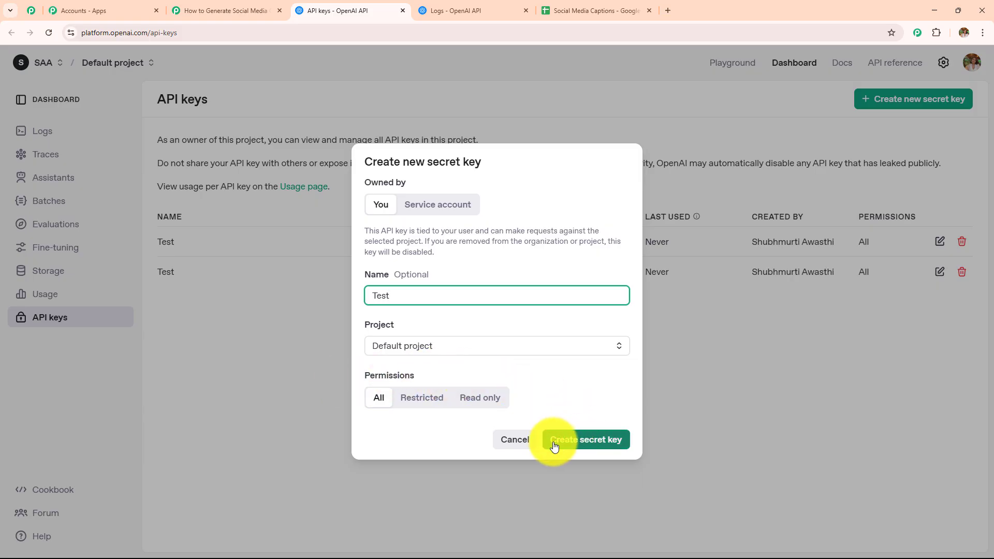
{"action": "left_click", "coordinate": [739, 425]}
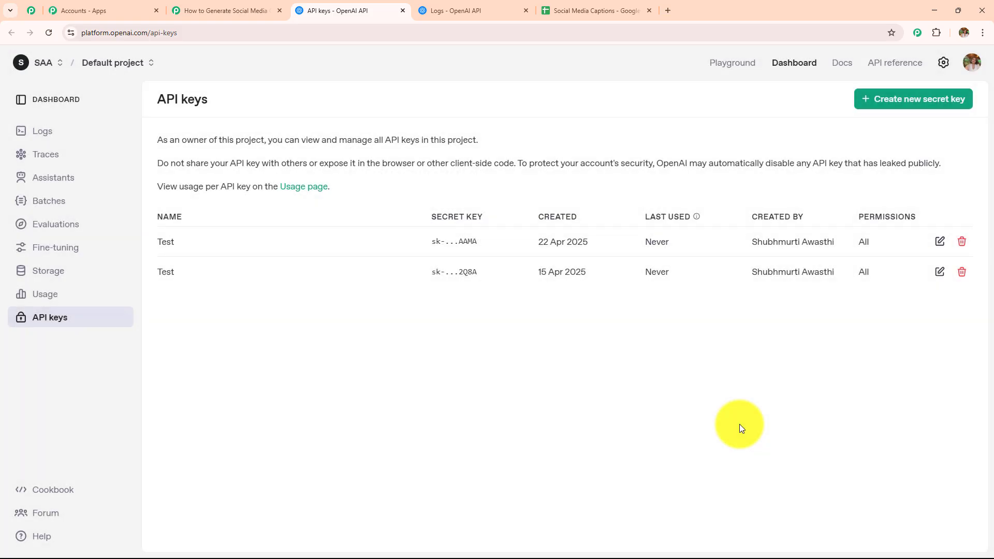
Return to the workflow and connect the action with the existing connection OpenAI (ChatGPT, DALL-E, Whisper) #22.
{"action": "left_click", "coordinate": [227, 12]}
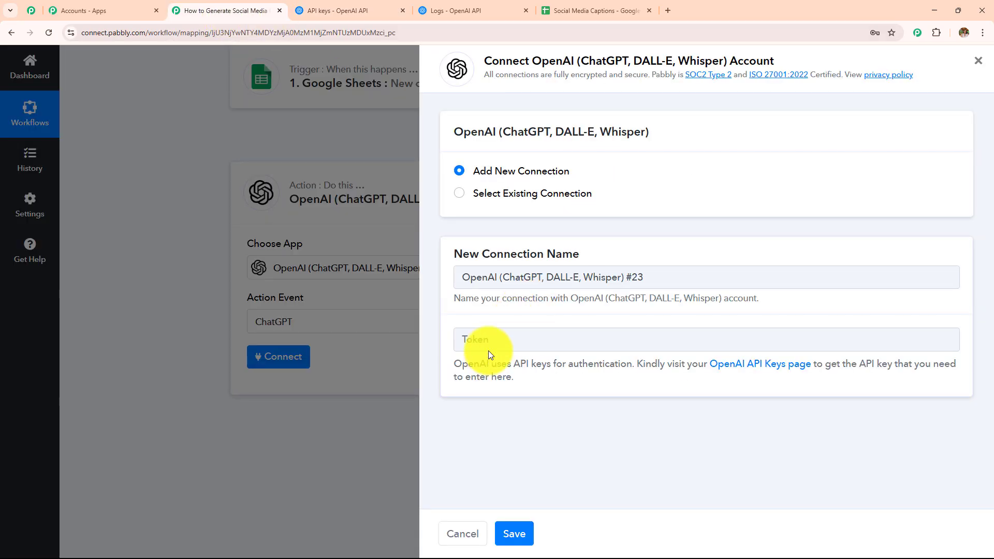
{"action": "left_click", "coordinate": [461, 193]}
{"action": "left_click", "coordinate": [400, 12]}
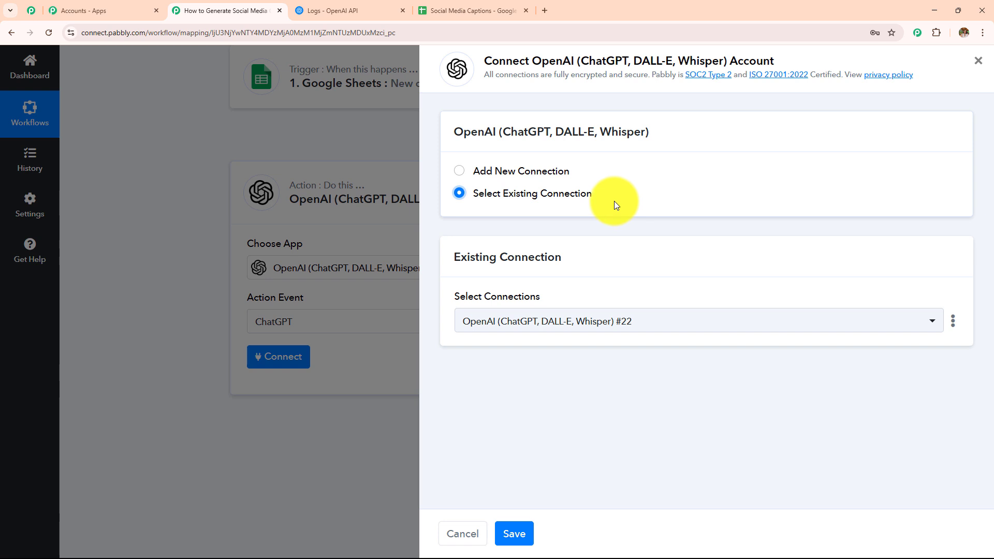
{"action": "left_click", "coordinate": [514, 534]}
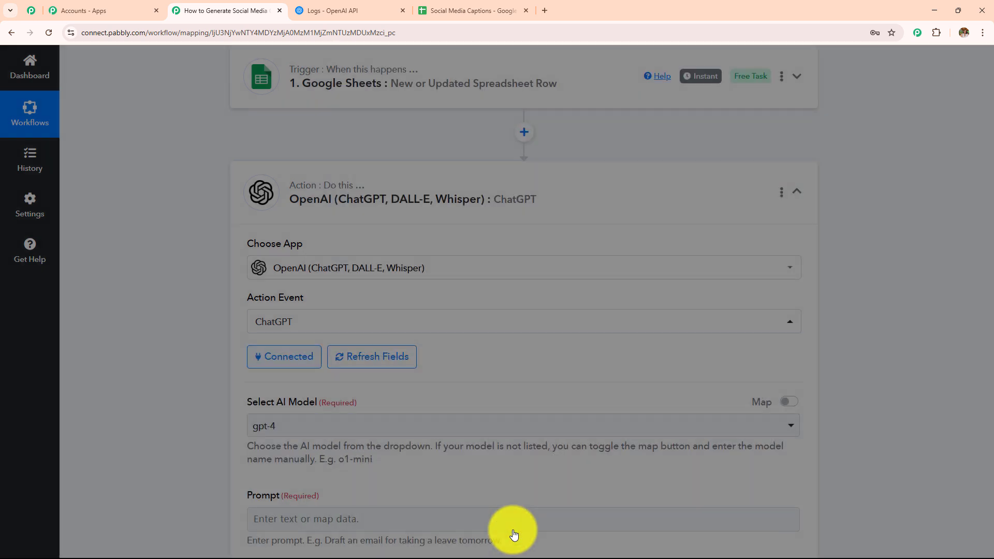
Set the ChatGPT action's AI model to gpt-4o-mini.
{"action": "scroll", "coordinate": [537, 370], "scroll_direction": "down", "scroll_amount": 4}
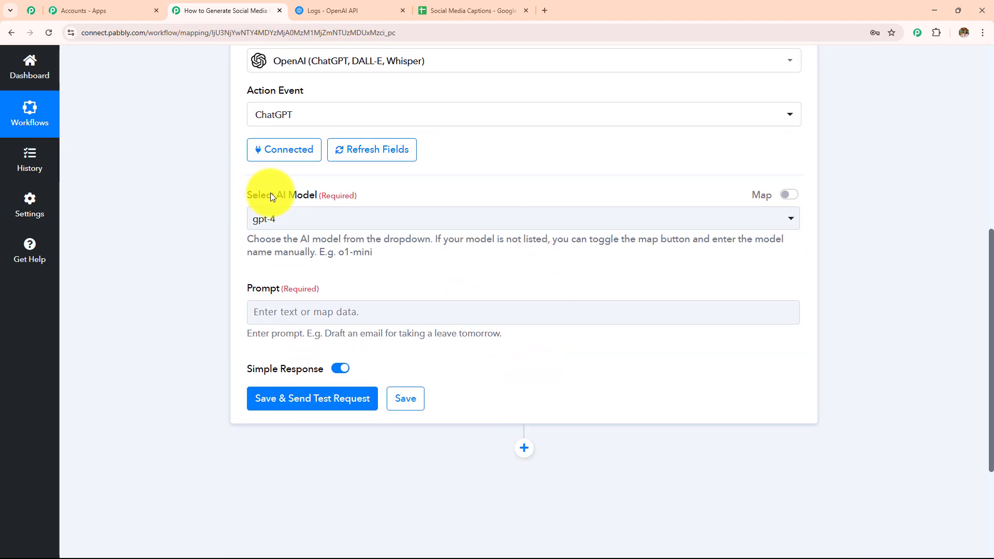
{"action": "left_click_drag", "start_coordinate": [270, 193], "coordinate": [360, 199]}
{"action": "left_click", "coordinate": [230, 289]}
{"action": "left_click_drag", "start_coordinate": [231, 291], "coordinate": [401, 286]}
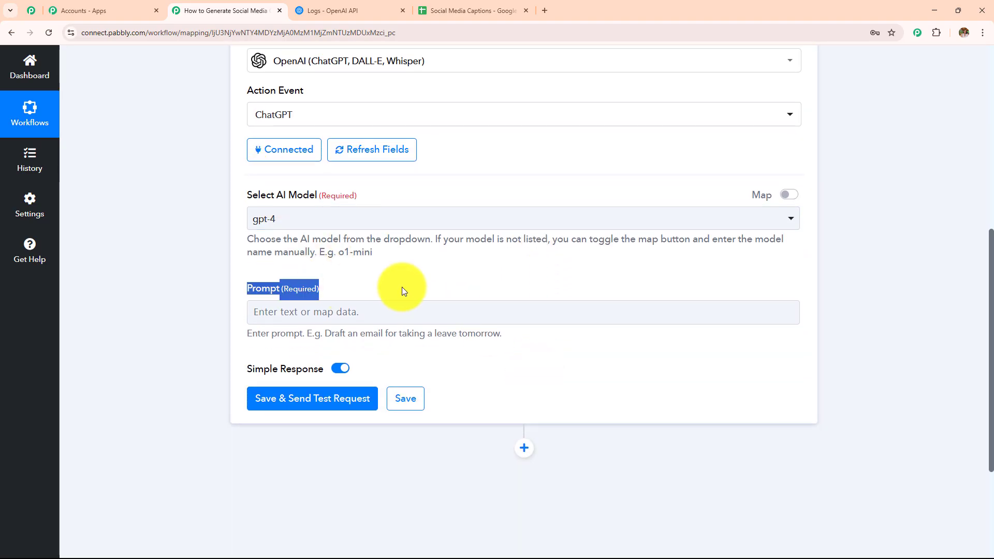
{"action": "left_click", "coordinate": [405, 224]}
{"action": "scroll", "coordinate": [429, 206], "scroll_direction": "down", "scroll_amount": 3}
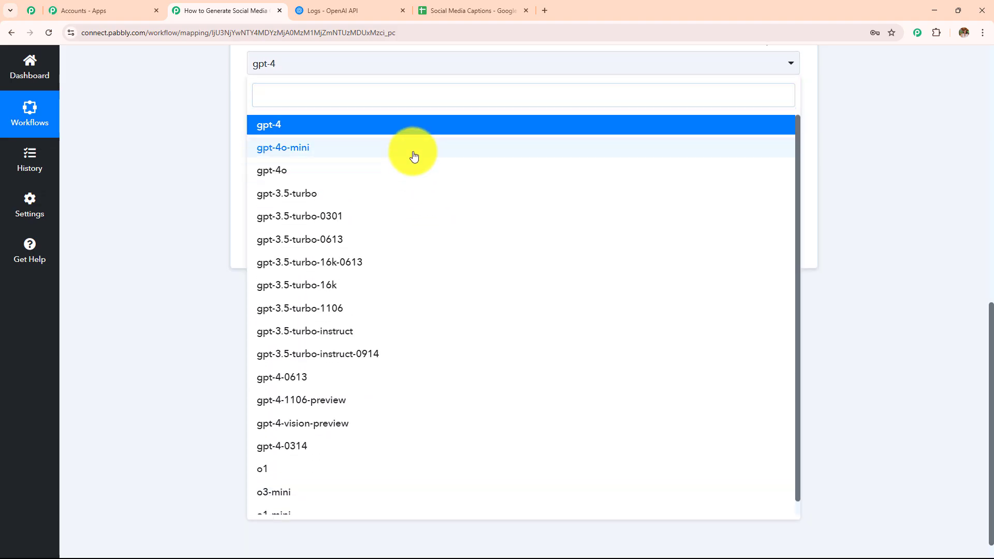
{"action": "left_click", "coordinate": [413, 153]}
{"action": "scroll", "coordinate": [480, 266], "scroll_direction": "up", "scroll_amount": 3}
{"action": "scroll", "coordinate": [479, 266], "scroll_direction": "up", "scroll_amount": 2}
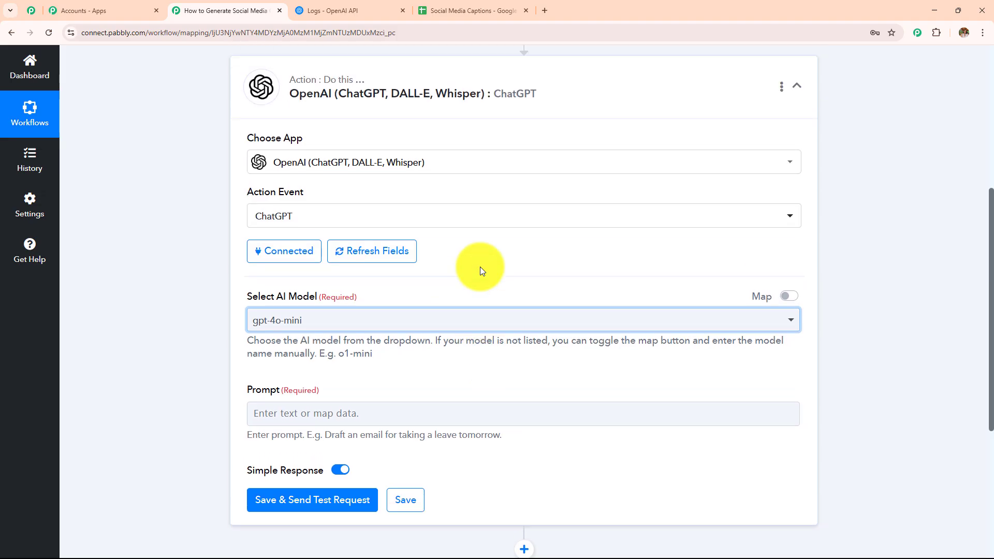
{"action": "left_click", "coordinate": [788, 298]}
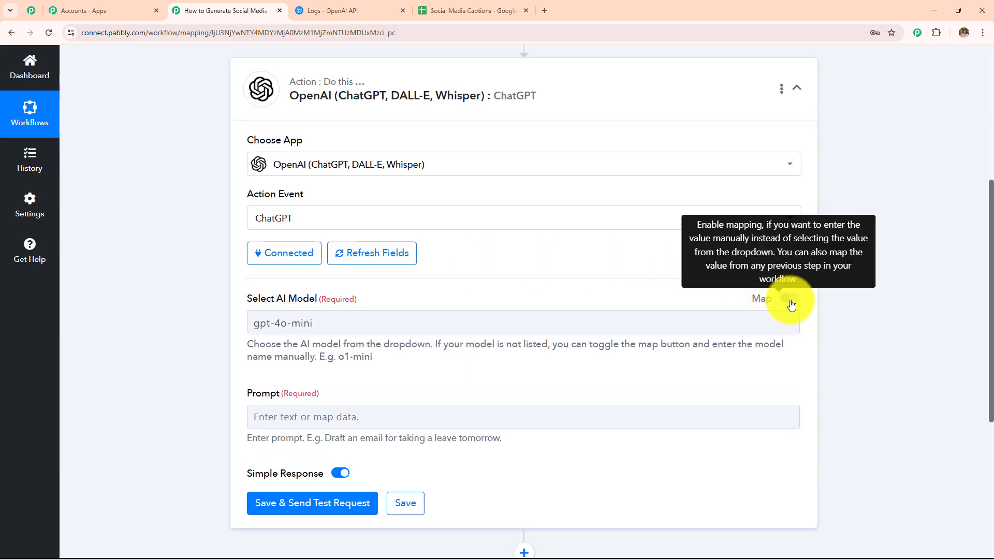
{"action": "left_click_drag", "start_coordinate": [468, 312], "coordinate": [219, 316]}
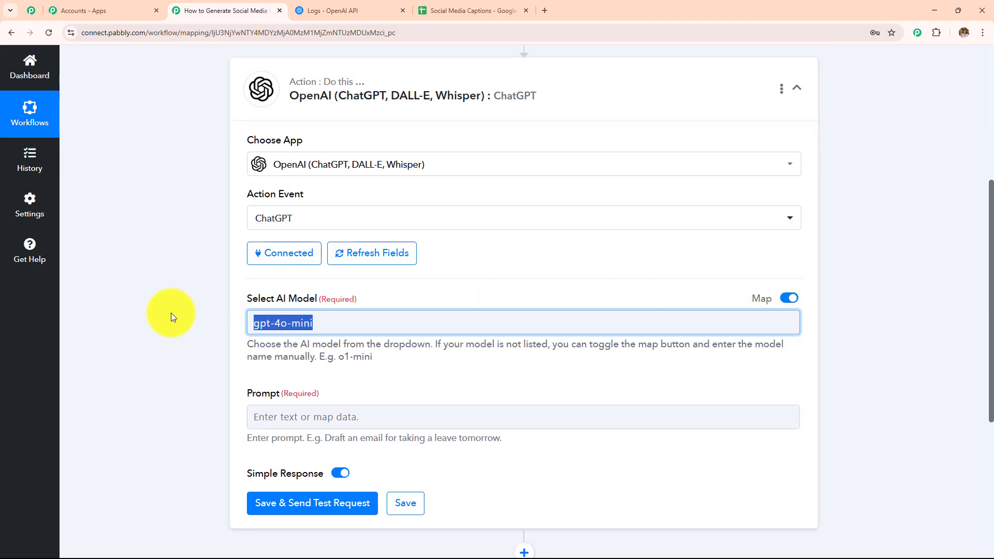
{"action": "key", "text": "BackSpace"}
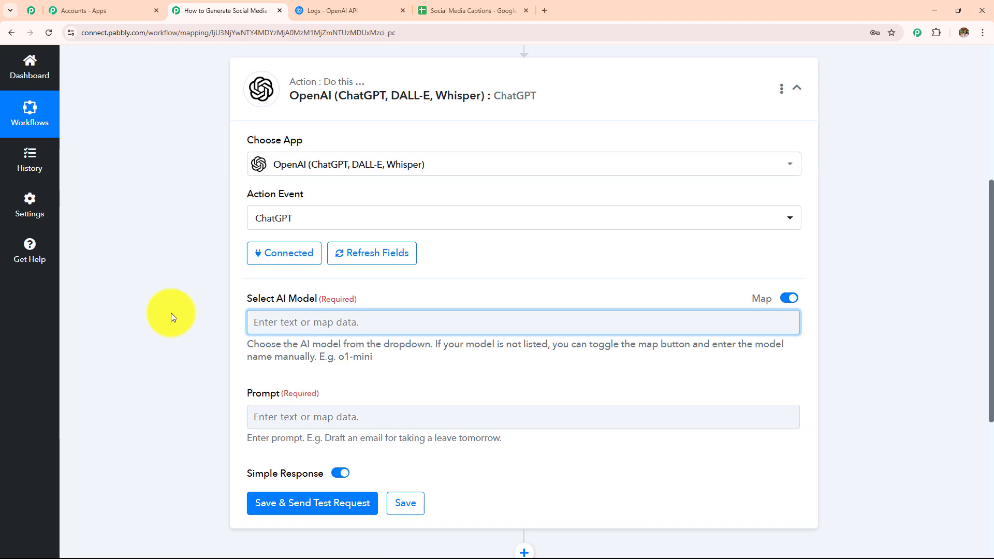
{"action": "left_click", "coordinate": [787, 299]}
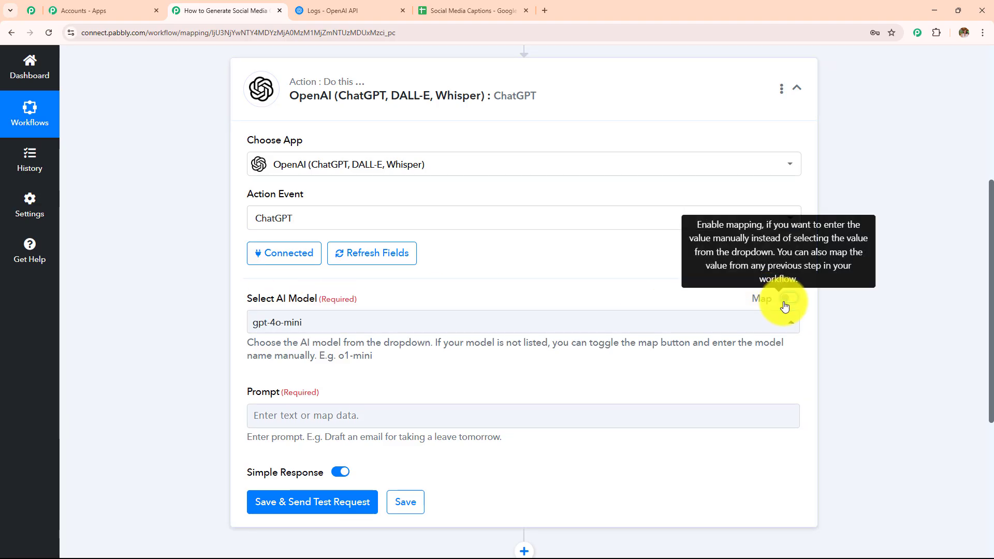
Review the required prompt field and check the Topic and Caption columns in the Social Media Captions spreadsheet before returning to the workflow.
{"action": "scroll", "coordinate": [382, 333], "scroll_direction": "down", "scroll_amount": 3}
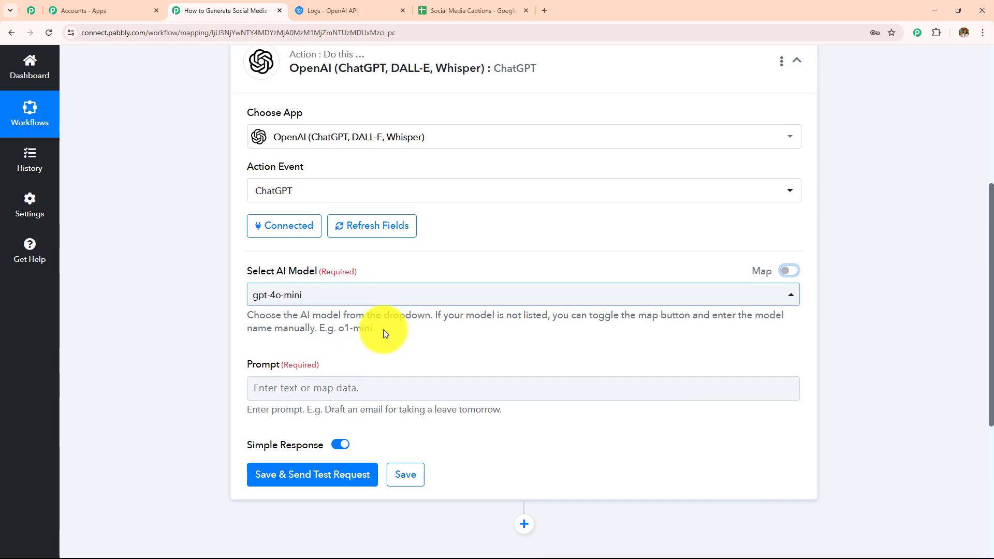
{"action": "left_click_drag", "start_coordinate": [239, 244], "coordinate": [501, 248]}
{"action": "left_click", "coordinate": [502, 249]}
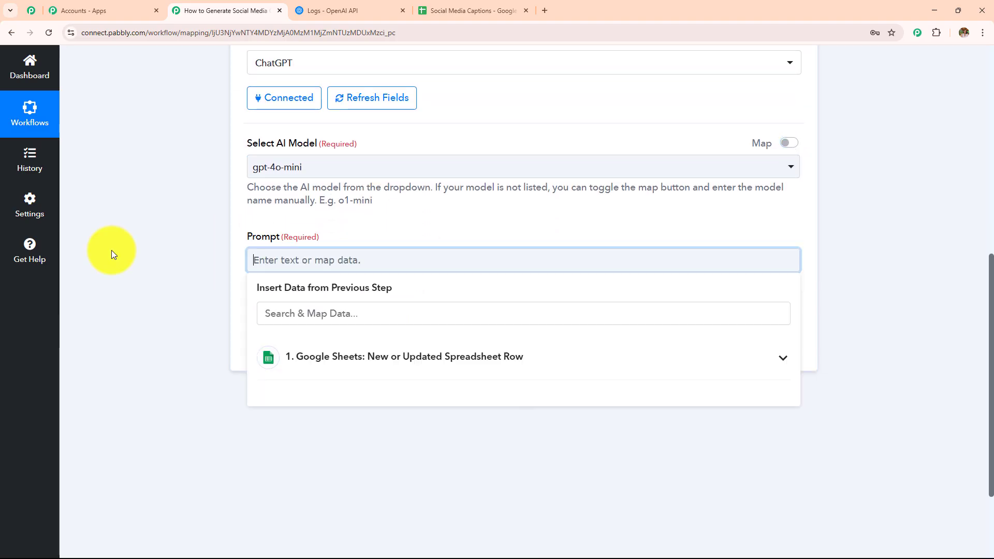
{"action": "left_click", "coordinate": [111, 250]}
{"action": "scroll", "coordinate": [298, 331], "scroll_direction": "up", "scroll_amount": 7}
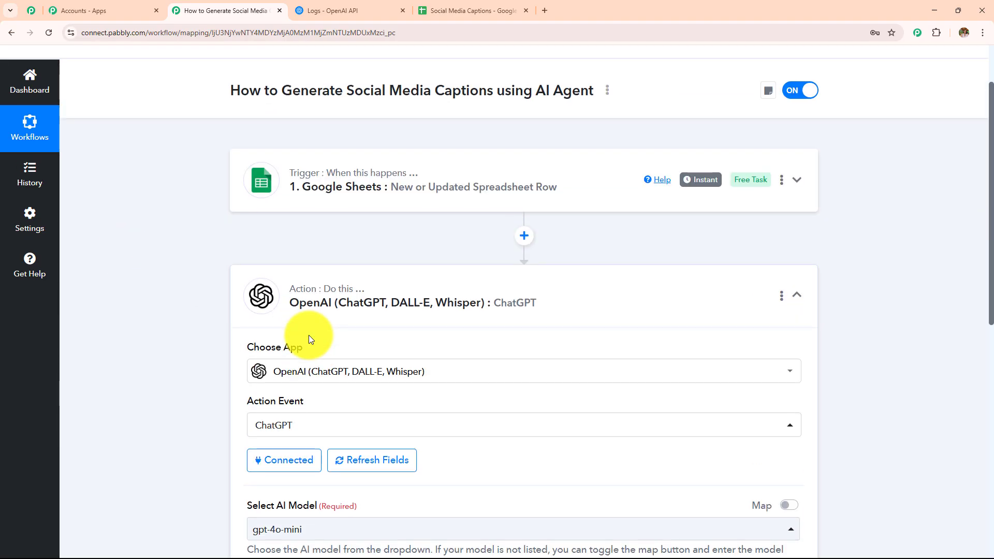
{"action": "key", "text": "ctrl+5"}
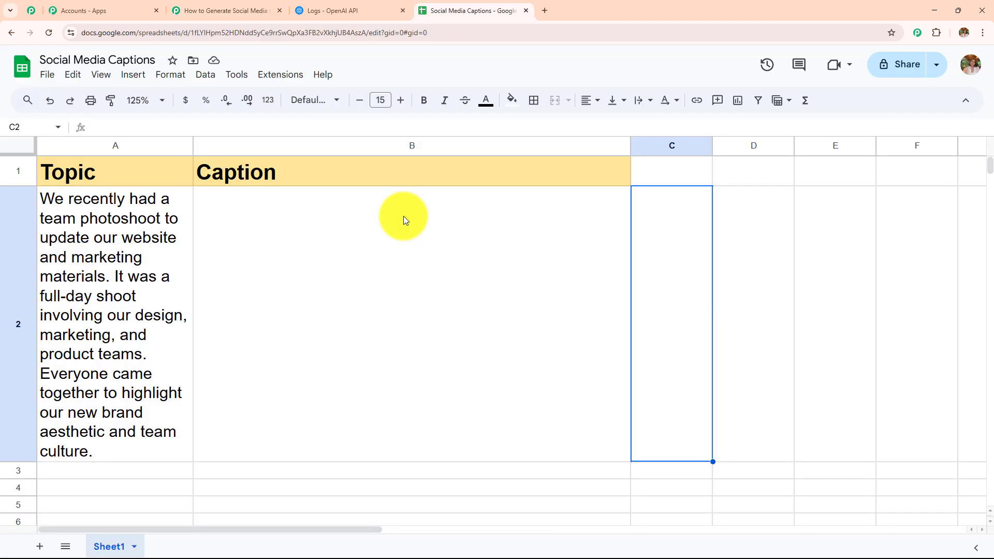
{"action": "left_click", "coordinate": [222, 11]}
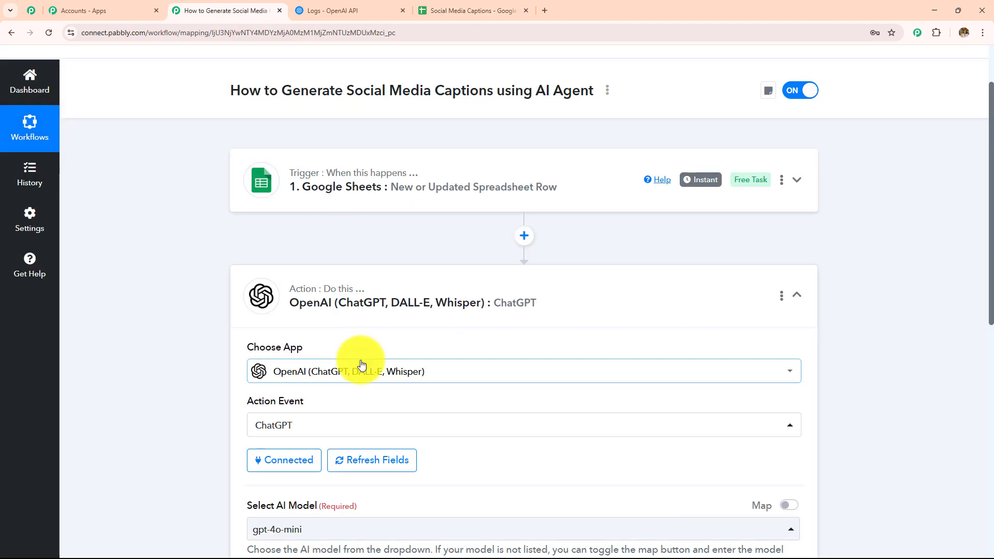
Enter the prompt "Write a social media caption for the following topic: . Make it engaging, concise, and include a call-to-action. Add 2–3 relevant emojis.".
{"action": "scroll", "coordinate": [362, 364], "scroll_direction": "down", "scroll_amount": 6}
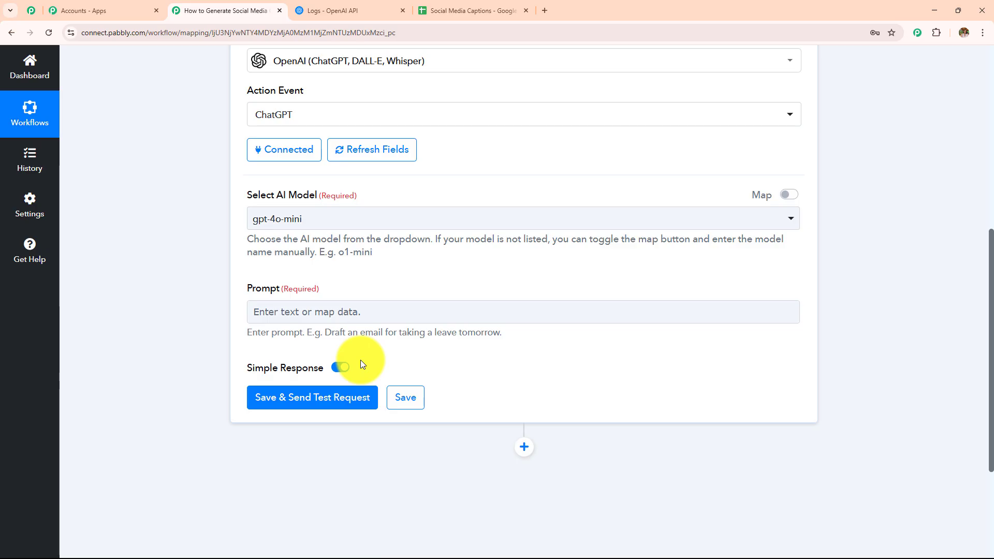
{"action": "left_click", "coordinate": [372, 312]}
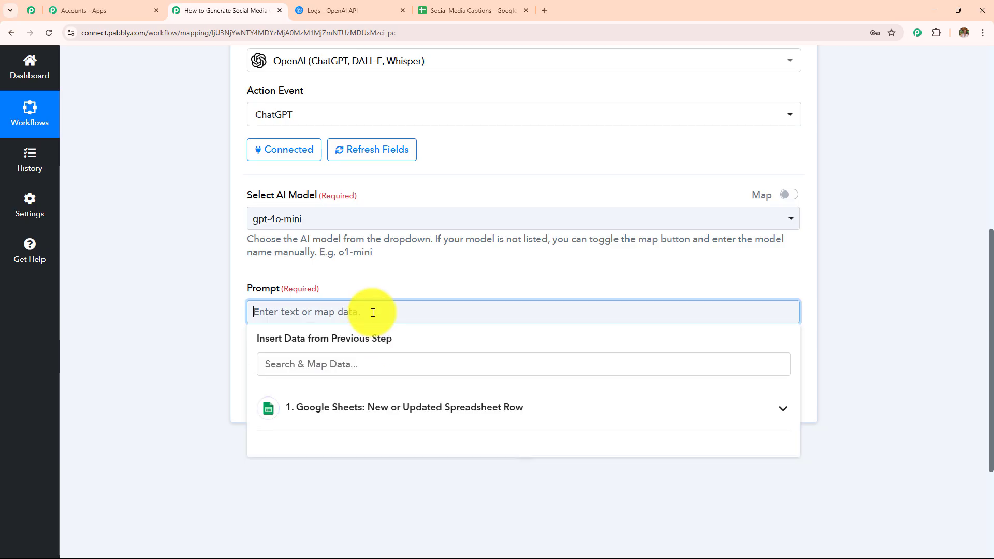
{"action": "type", "text": "Write a social media caption for the following topic: . Make it engaging, concise, and include a call-to-action. Add 2–3 relevant emojis."}
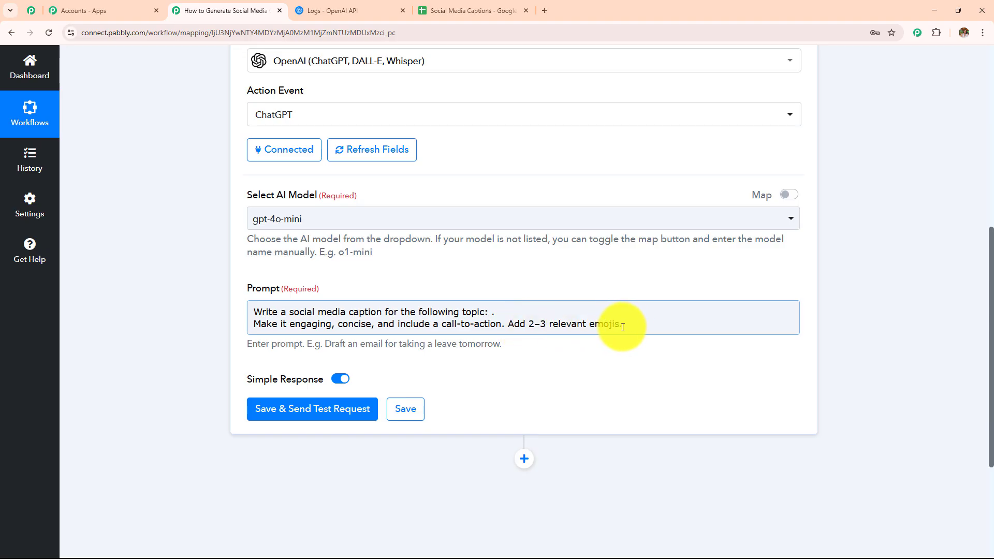
Map the Topic value from the Google Sheets trigger into the prompt, directly after "for the following topic:".
{"action": "left_click", "coordinate": [492, 312]}
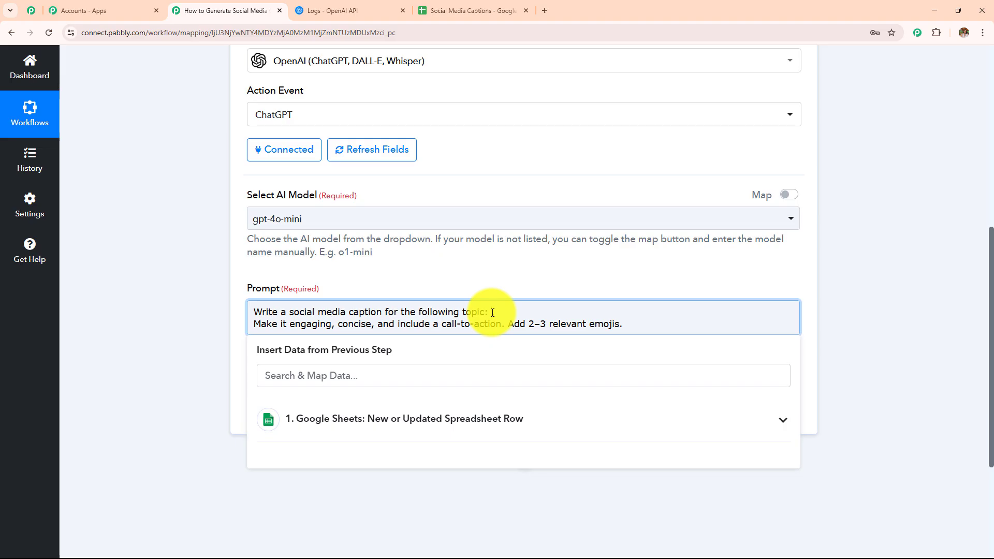
{"action": "scroll", "coordinate": [492, 337], "scroll_direction": "up", "scroll_amount": 6}
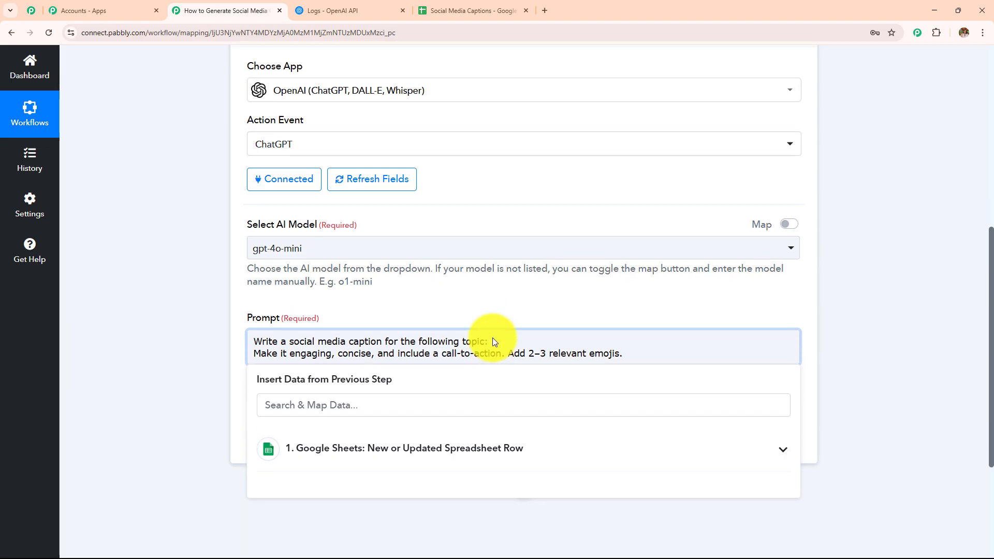
{"action": "scroll", "coordinate": [505, 228], "scroll_direction": "down", "scroll_amount": 10}
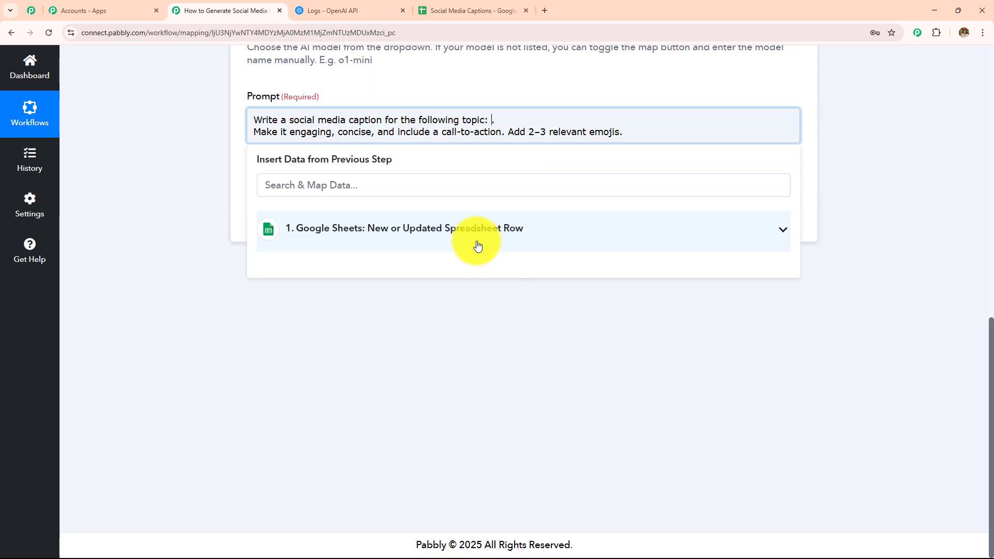
{"action": "left_click", "coordinate": [470, 247]}
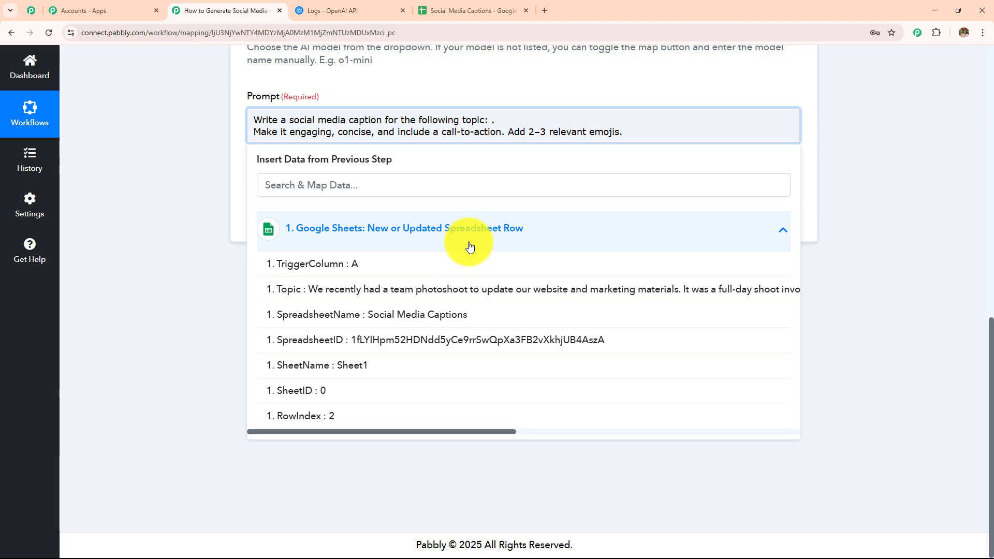
{"action": "left_click", "coordinate": [470, 288]}
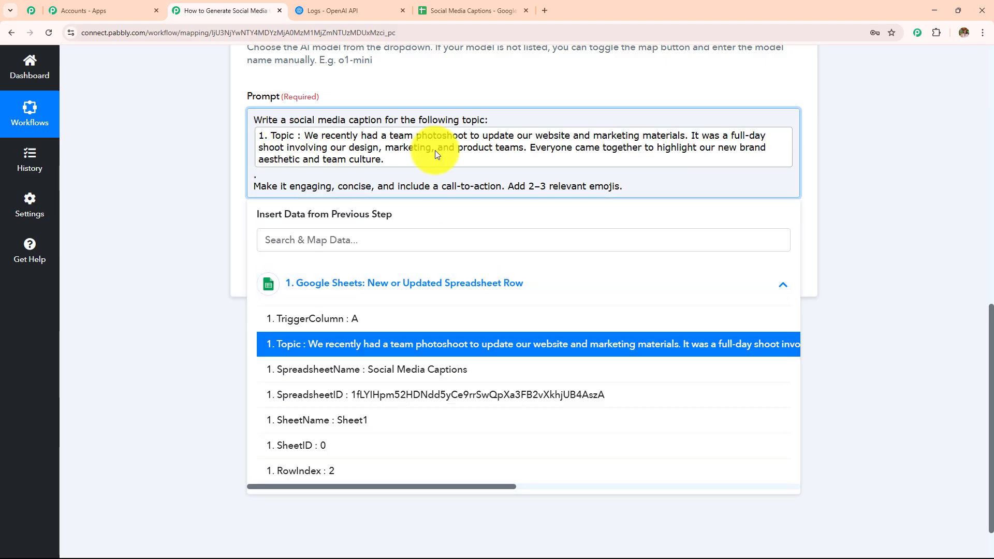
{"action": "left_click", "coordinate": [184, 187]}
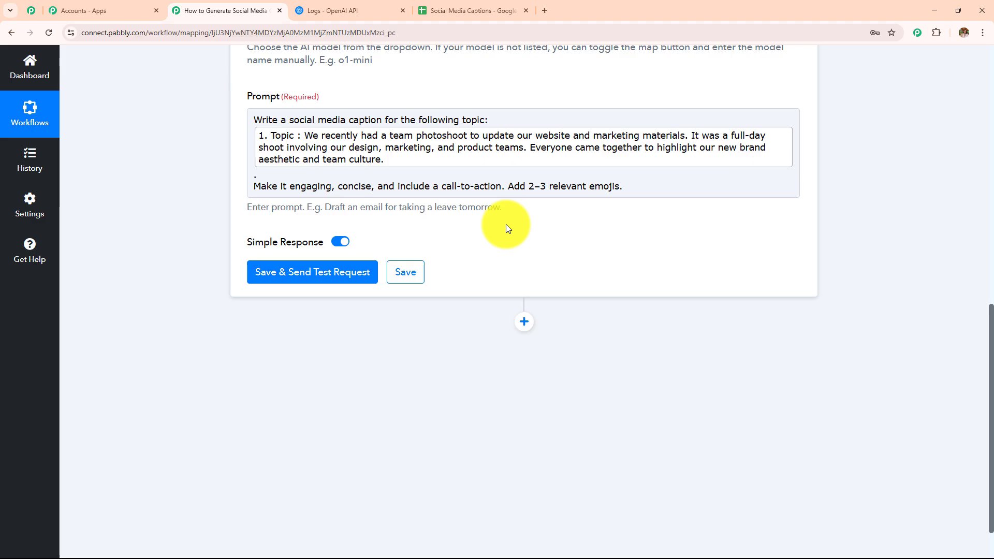
{"action": "left_click", "coordinate": [369, 158]}
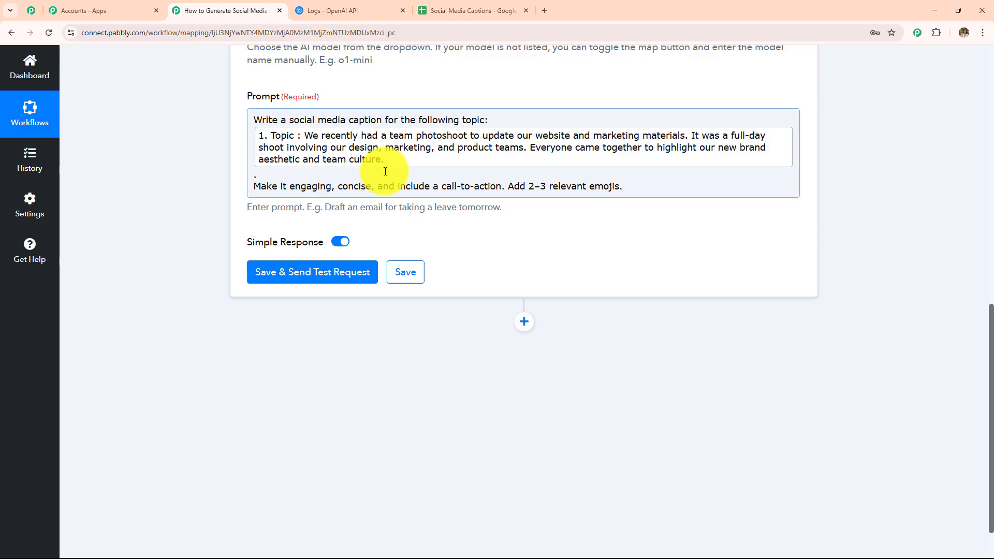
{"action": "left_click", "coordinate": [390, 203]}
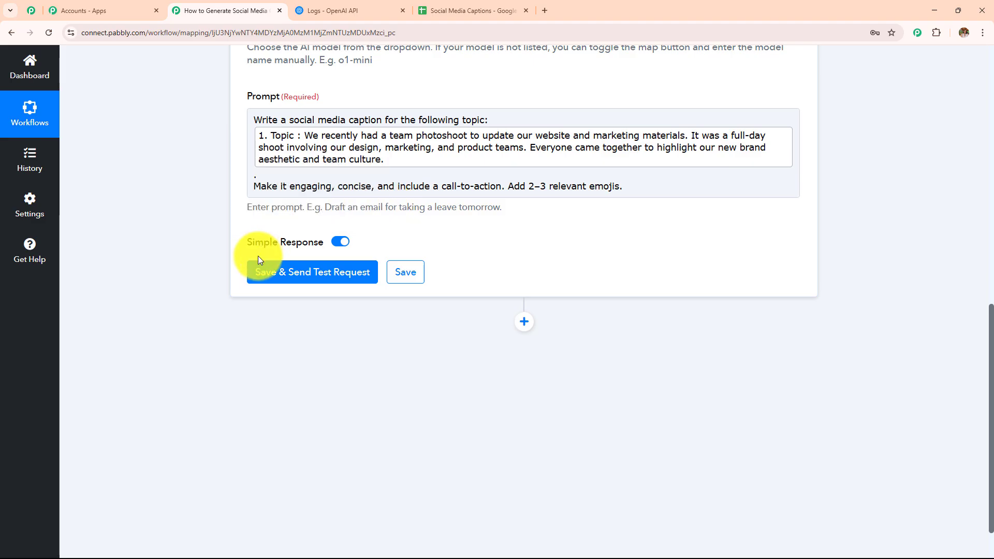
Save the ChatGPT action with a test request and check the Choices 0 Message Content field in its response.
{"action": "left_click", "coordinate": [280, 280]}
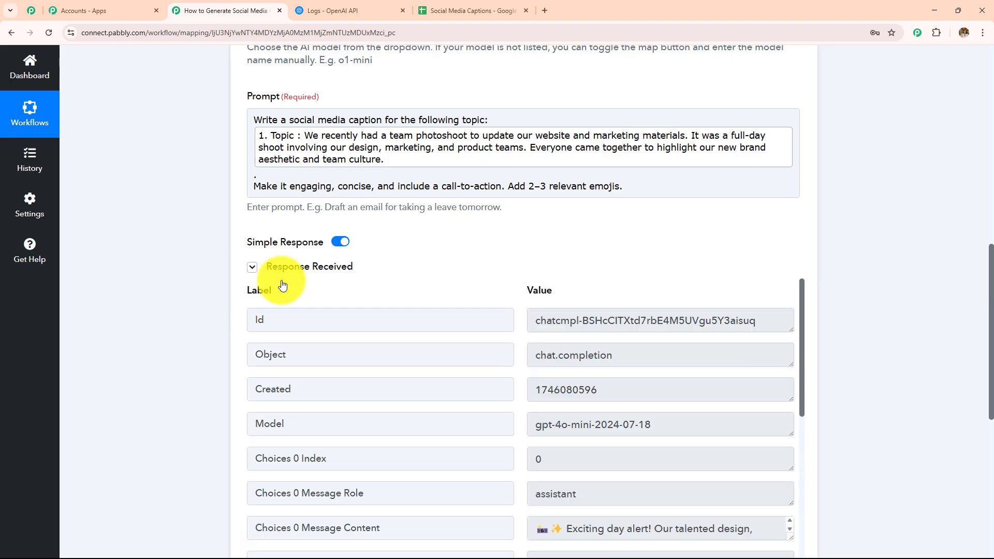
{"action": "scroll", "coordinate": [576, 253], "scroll_direction": "down", "scroll_amount": 5}
{"action": "scroll", "coordinate": [576, 253], "scroll_direction": "down", "scroll_amount": 2}
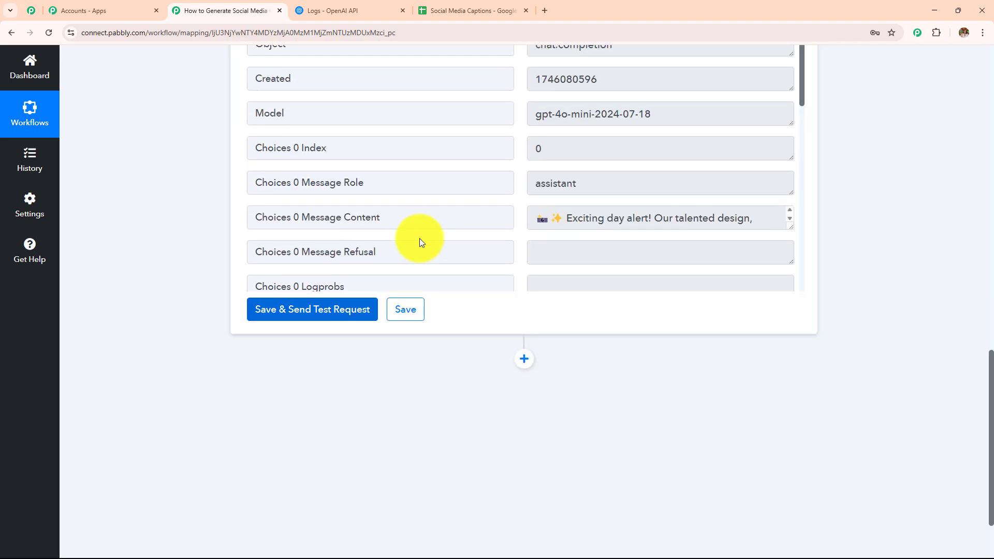
{"action": "left_click_drag", "start_coordinate": [394, 217], "coordinate": [166, 220]}
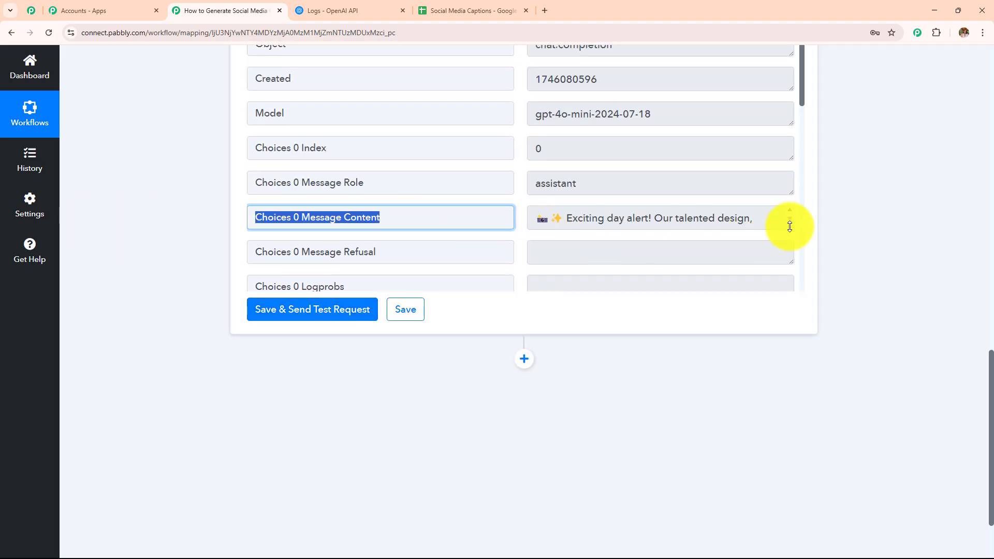
Enlarge the Choices 0 Message Content response field and read the full generated caption.
{"action": "left_click_drag", "start_coordinate": [788, 226], "coordinate": [777, 397]}
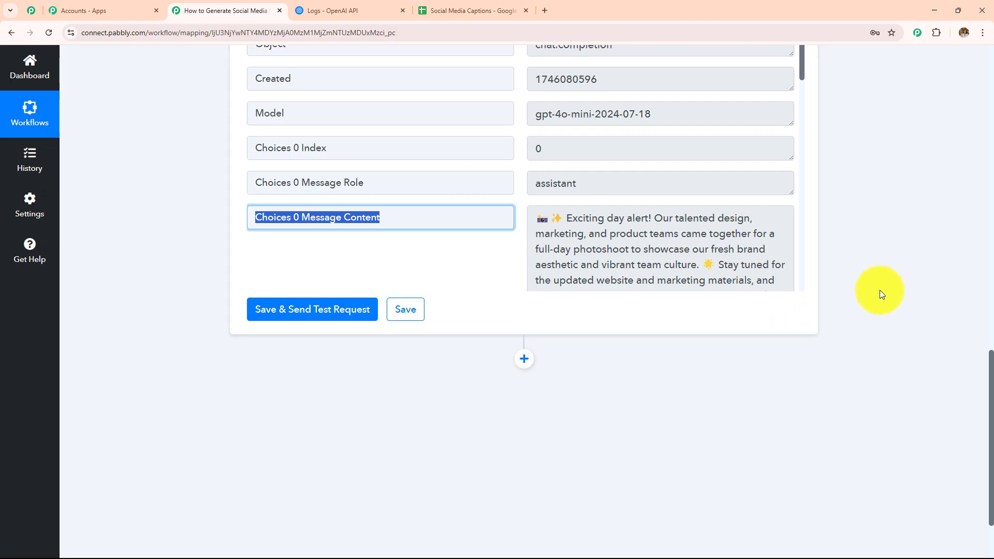
{"action": "scroll", "coordinate": [670, 244], "scroll_direction": "down", "scroll_amount": 3}
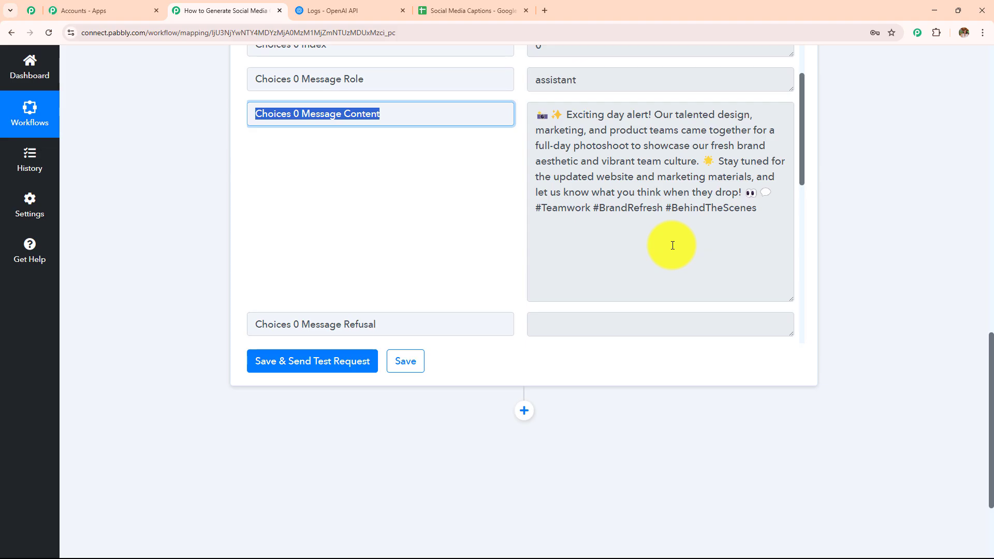
{"action": "left_click_drag", "start_coordinate": [758, 214], "coordinate": [536, 97]}
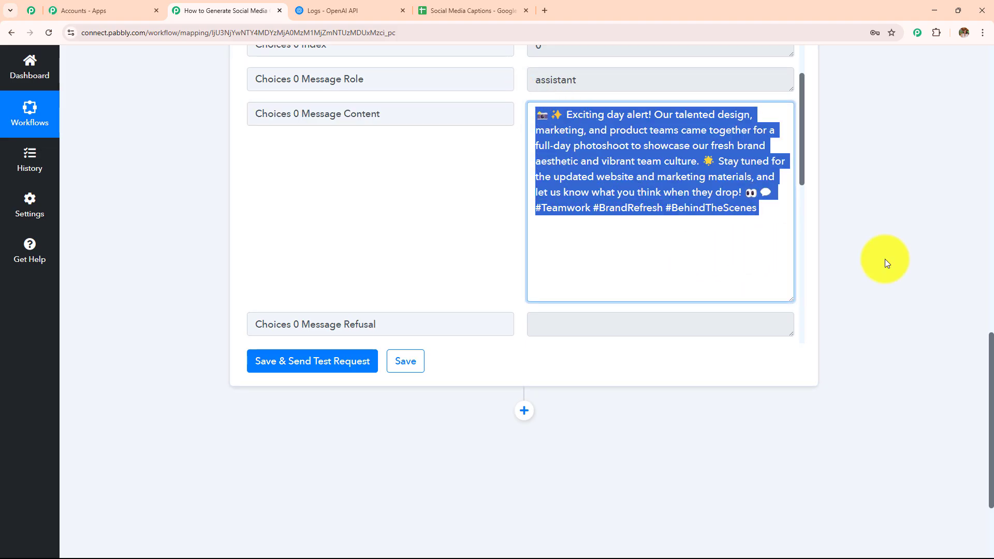
Add a Google Sheets action step after the ChatGPT step with Update Row as its action event.
{"action": "scroll", "coordinate": [884, 259], "scroll_direction": "down", "scroll_amount": 3}
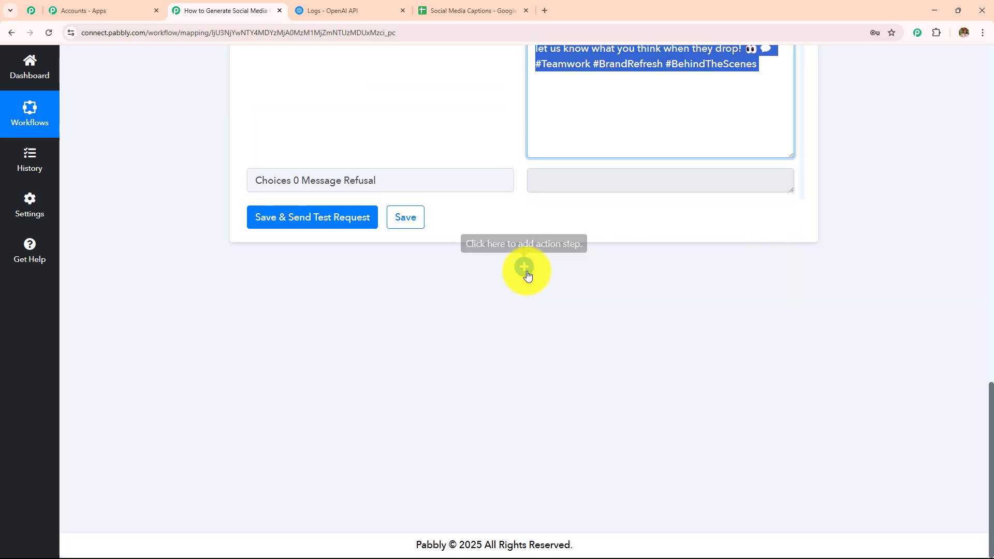
{"action": "left_click", "coordinate": [525, 267]}
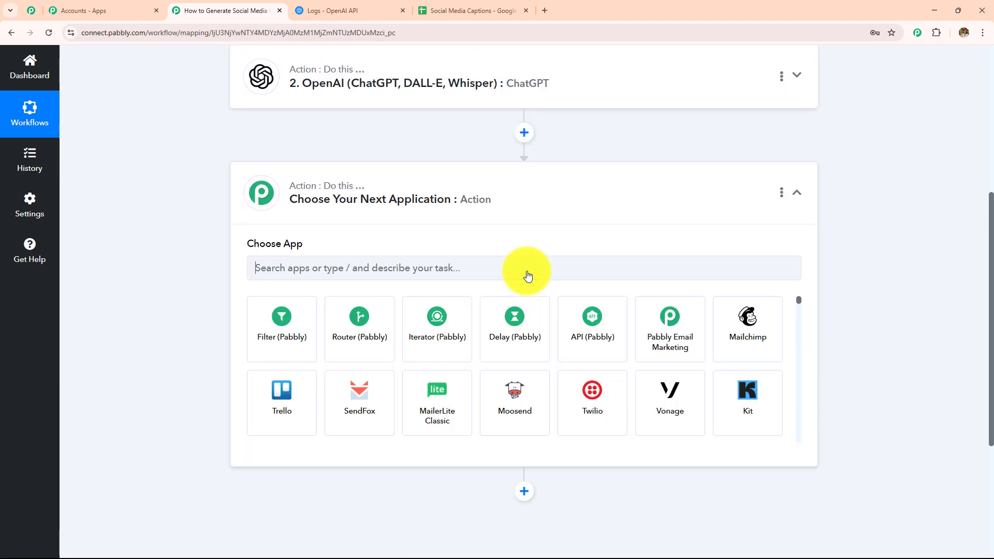
{"action": "left_click", "coordinate": [528, 275]}
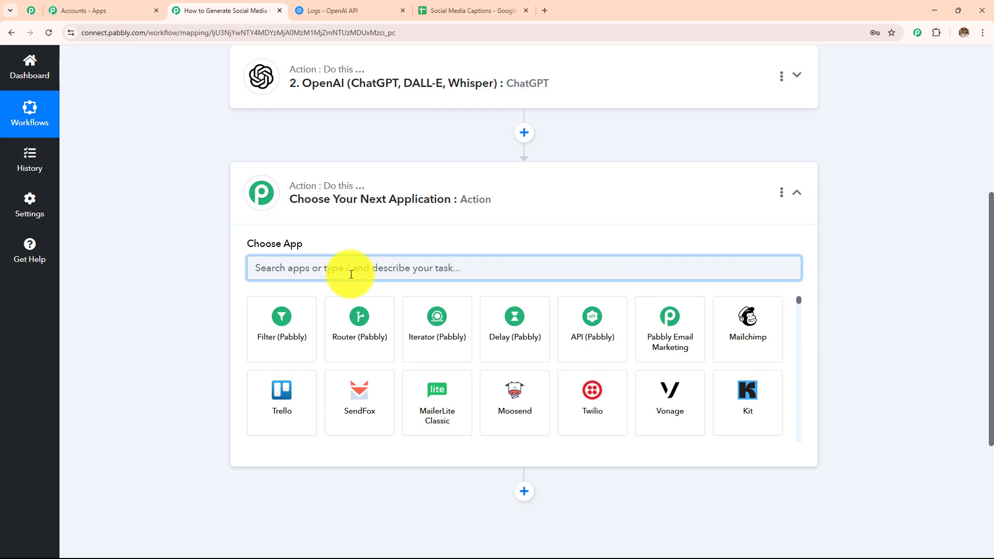
{"action": "type", "text": "Goog"}
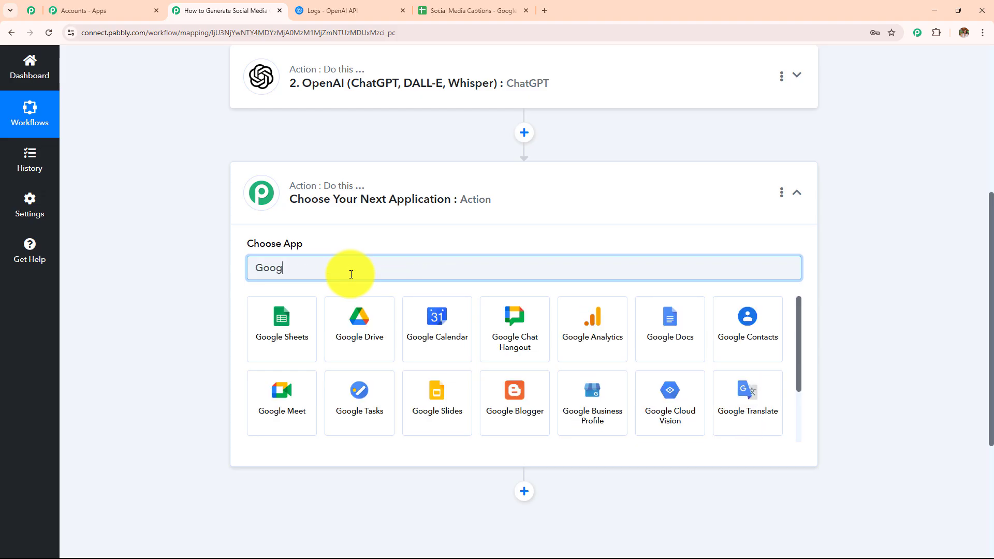
{"action": "left_click", "coordinate": [295, 324]}
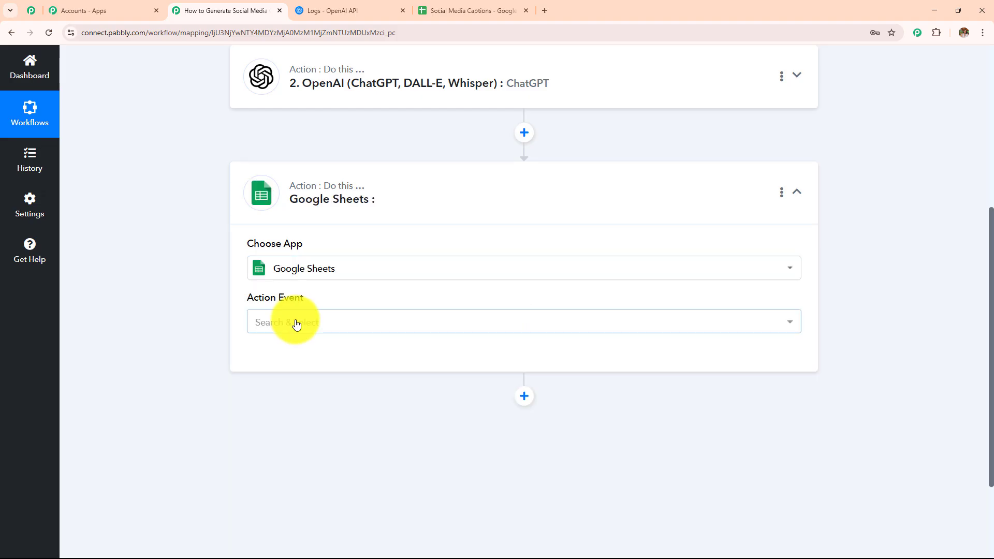
{"action": "left_click", "coordinate": [295, 329]}
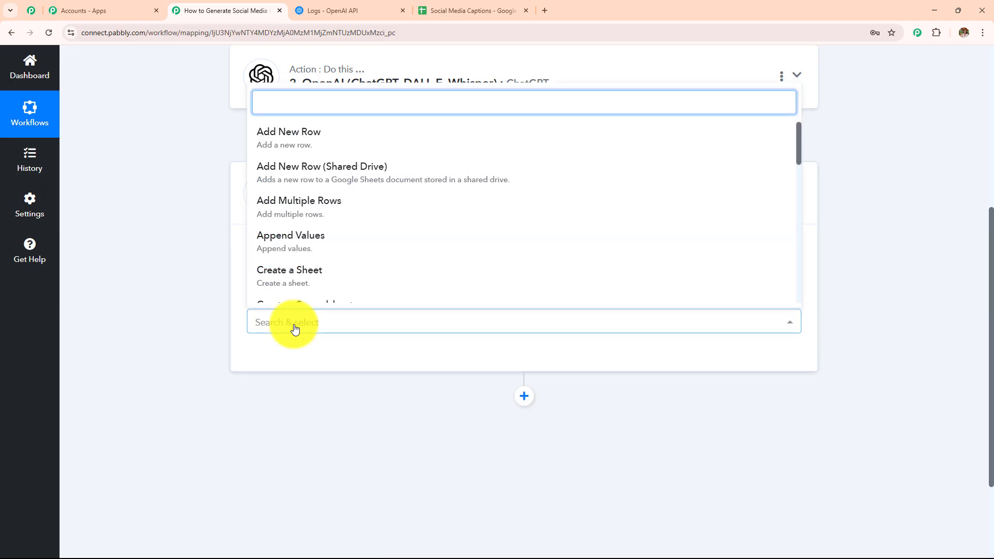
{"action": "type", "text": "up"}
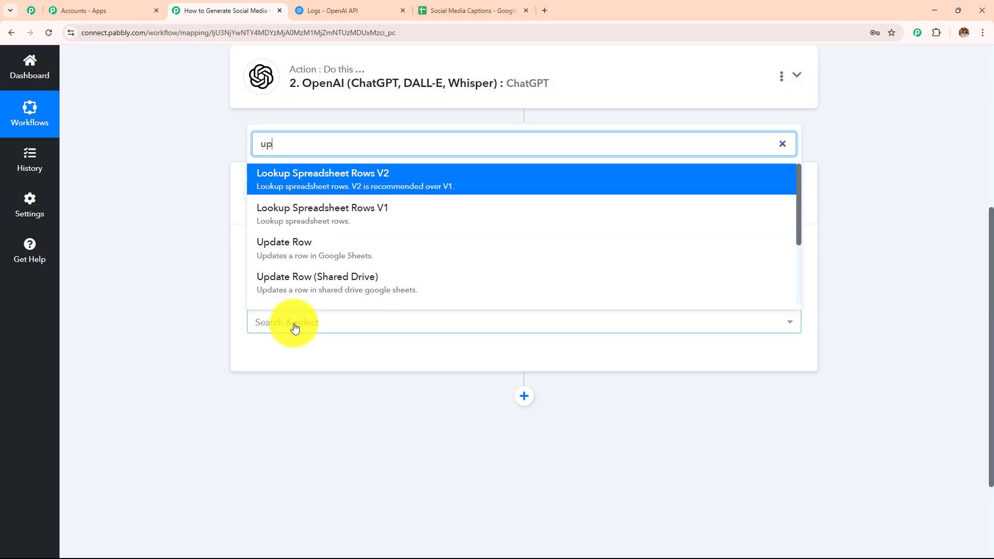
{"action": "left_click", "coordinate": [321, 253]}
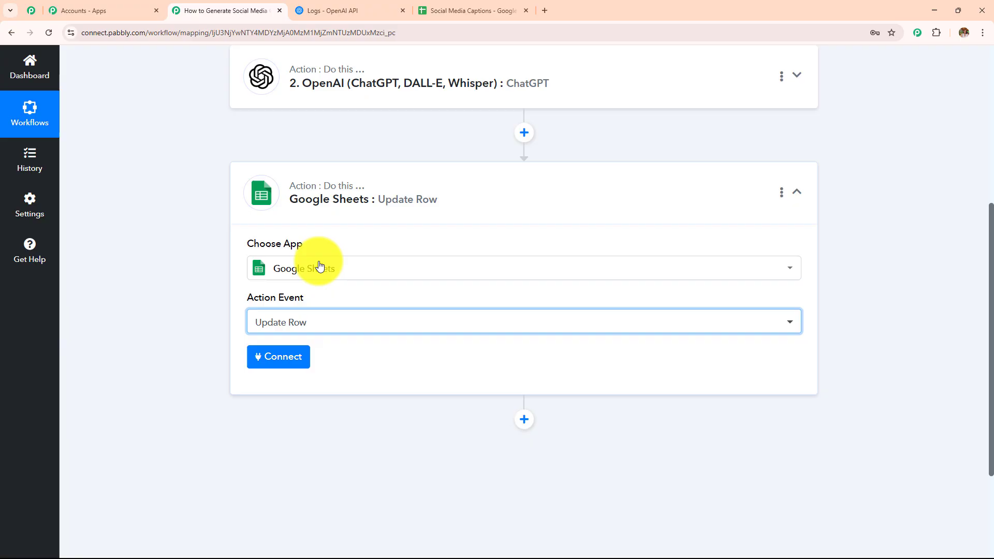
Connect the Update Row action to Google Sheets using the existing connection Google Sheets #34.
{"action": "left_click", "coordinate": [280, 368]}
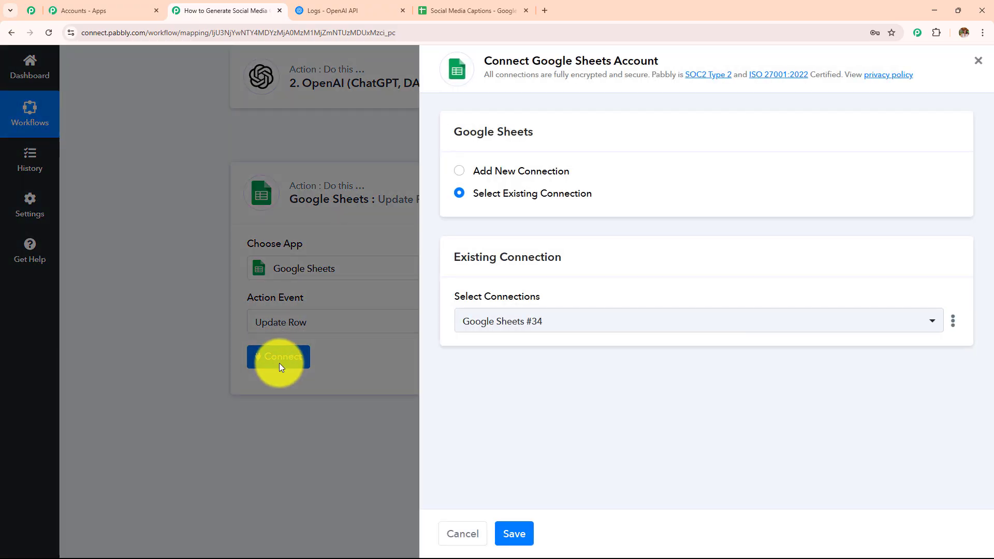
{"action": "left_click", "coordinate": [458, 171]}
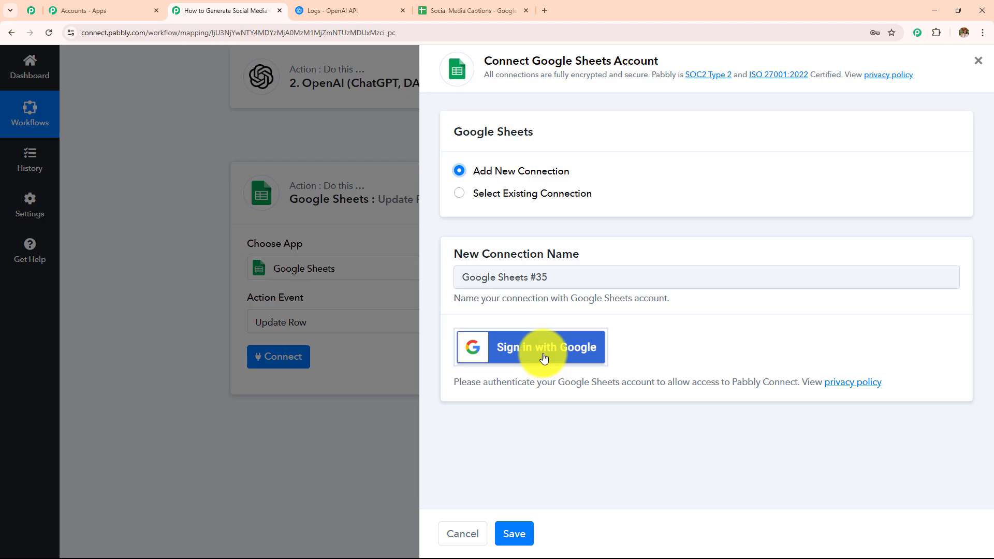
{"action": "left_click", "coordinate": [461, 194]}
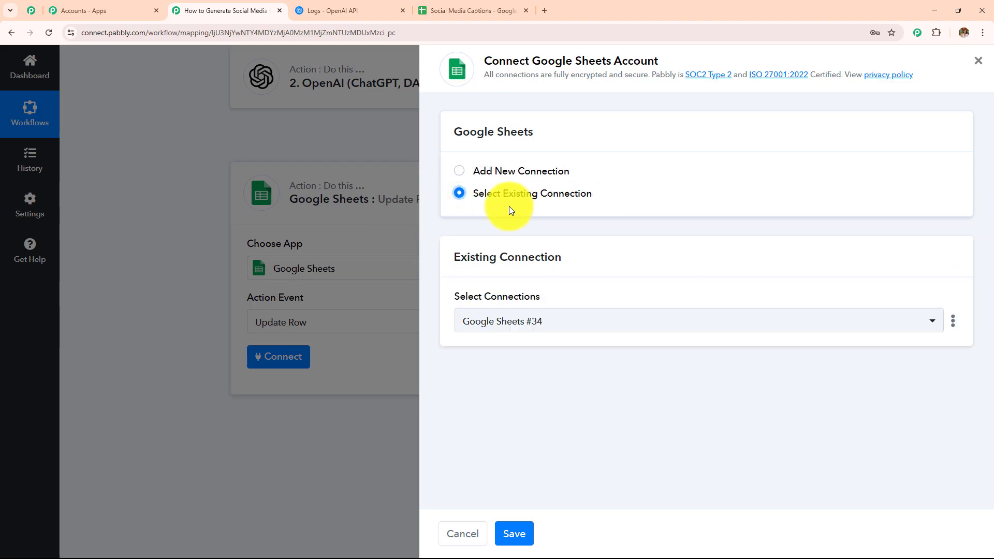
{"action": "left_click", "coordinate": [514, 533]}
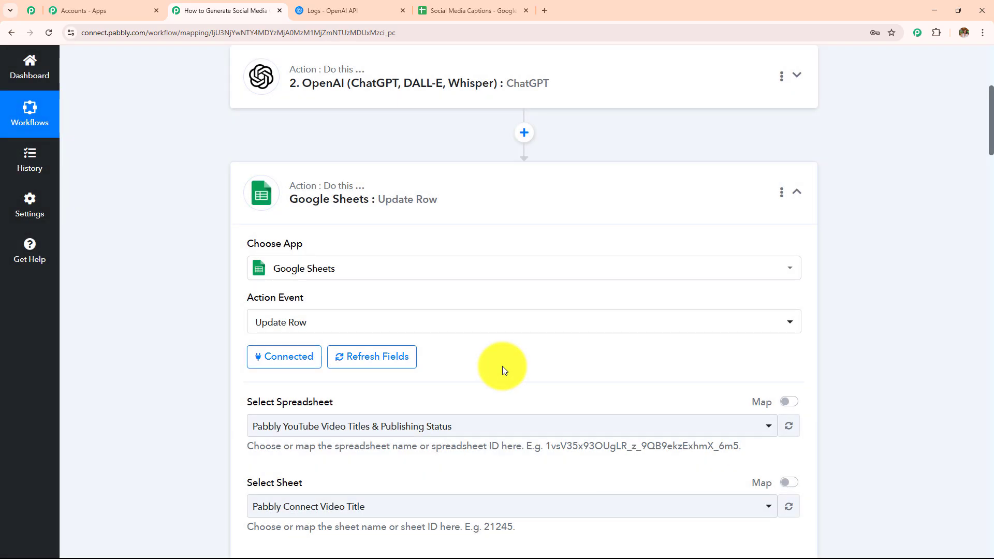
Choose the Social Media Captions spreadsheet with Sheet1 as the target of the Update Row action.
{"action": "scroll", "coordinate": [502, 367], "scroll_direction": "down", "scroll_amount": 4}
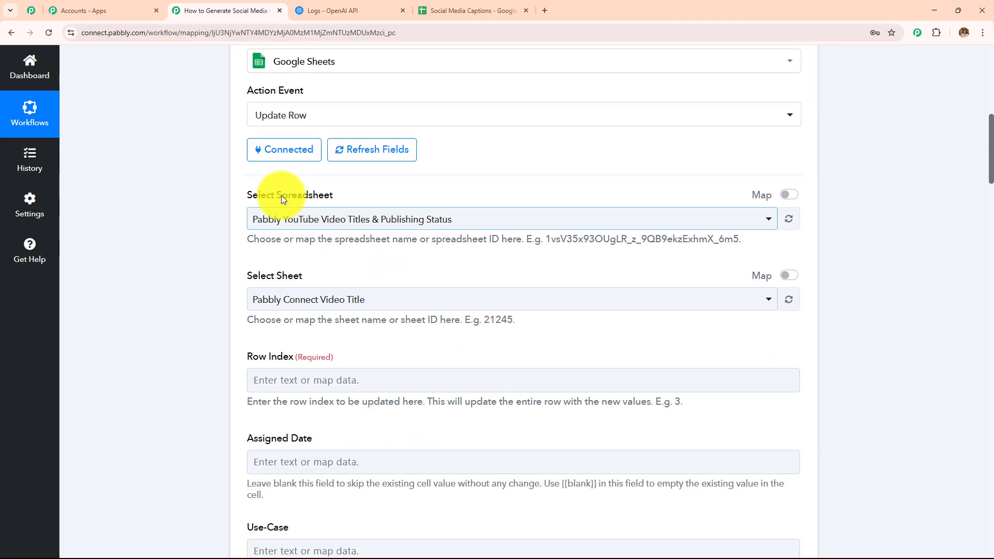
{"action": "left_click_drag", "start_coordinate": [278, 194], "coordinate": [412, 195]}
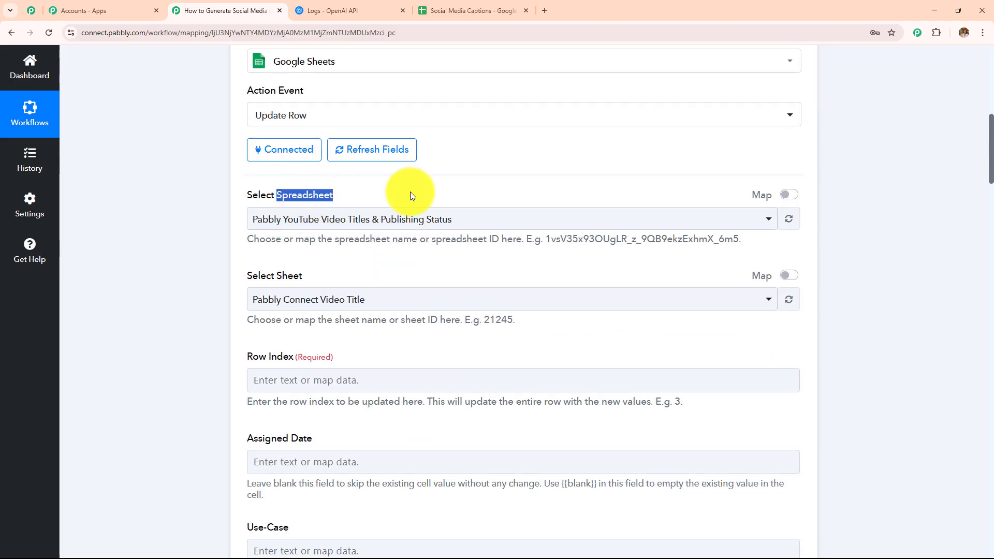
{"action": "left_click", "coordinate": [476, 10]}
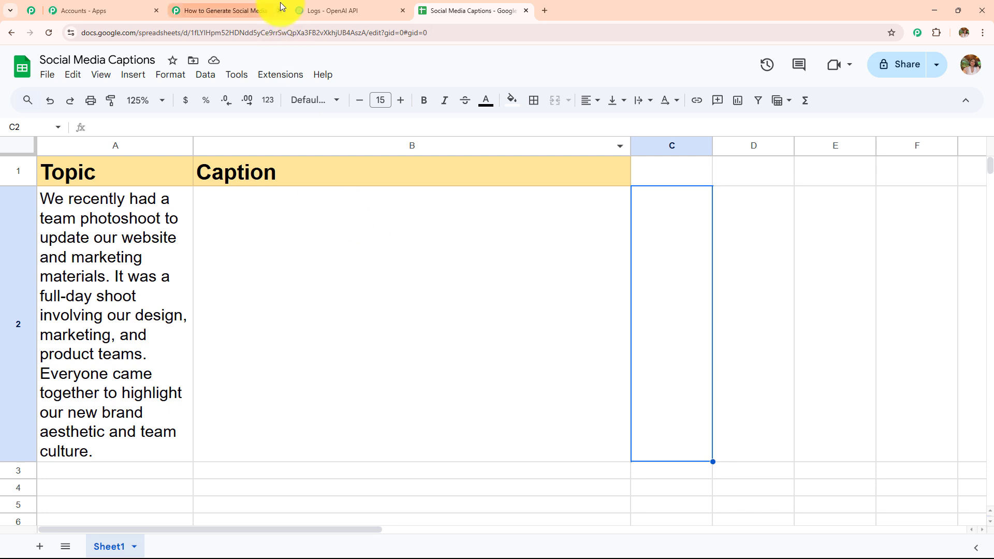
{"action": "left_click", "coordinate": [243, 9]}
{"action": "left_click", "coordinate": [343, 221]}
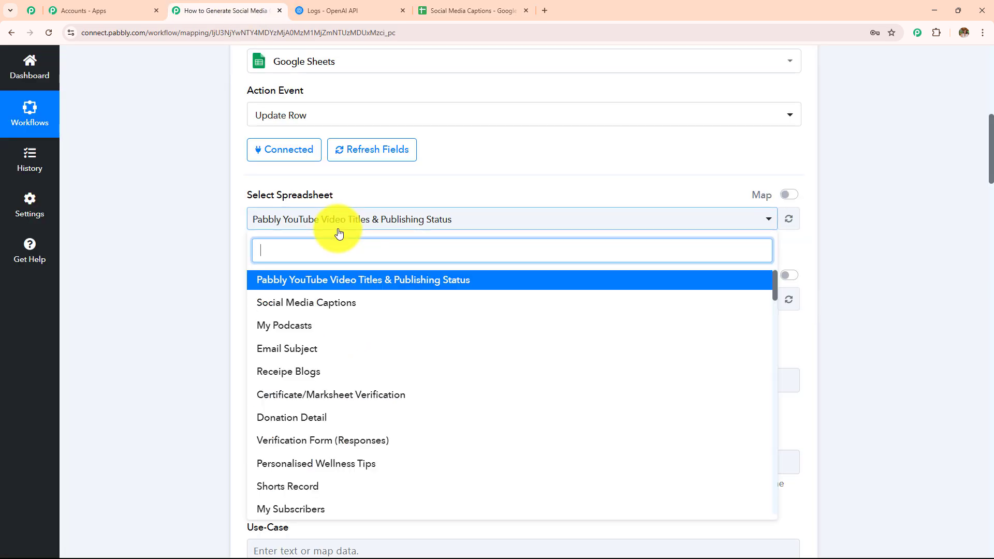
{"action": "left_click", "coordinate": [345, 305]}
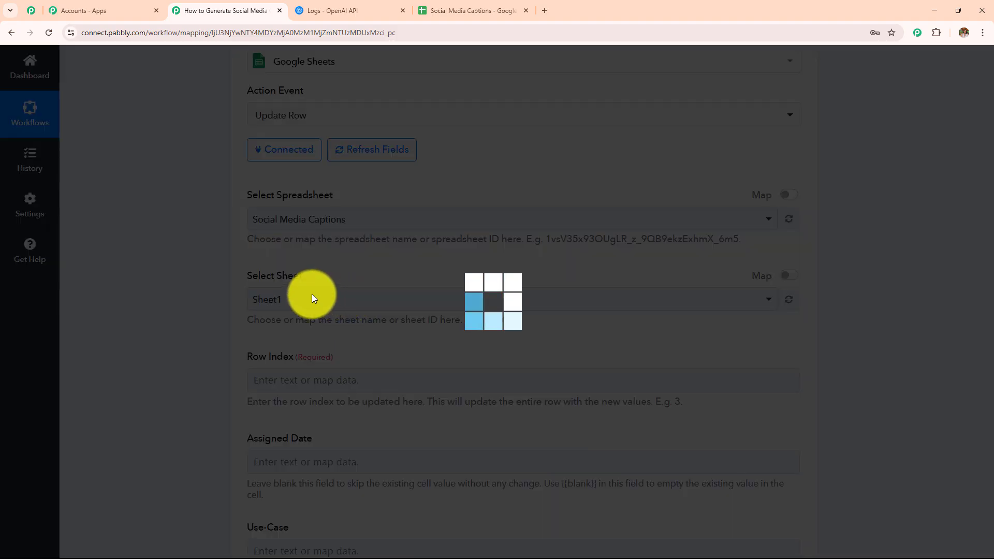
{"action": "scroll", "coordinate": [482, 246], "scroll_direction": "down", "scroll_amount": 3}
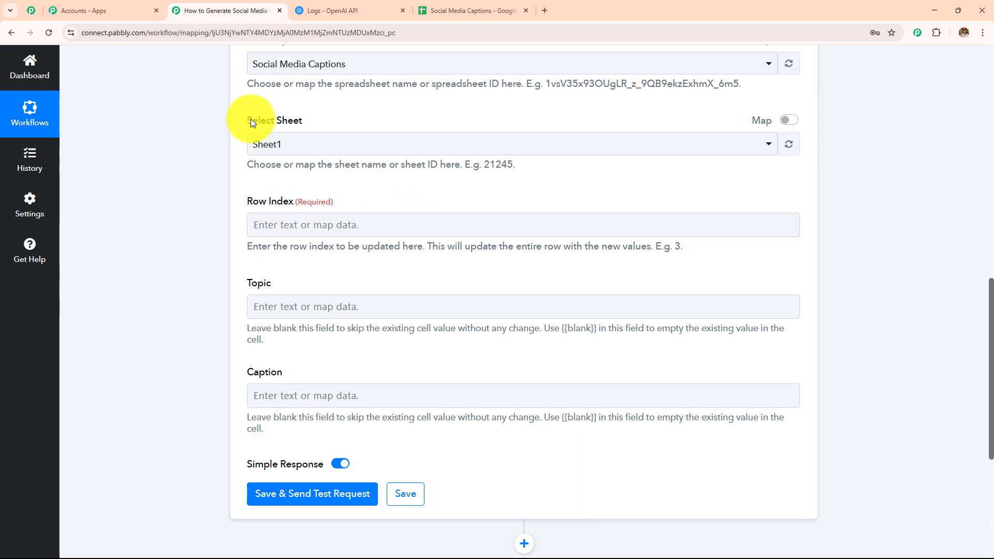
{"action": "left_click_drag", "start_coordinate": [243, 116], "coordinate": [373, 116]}
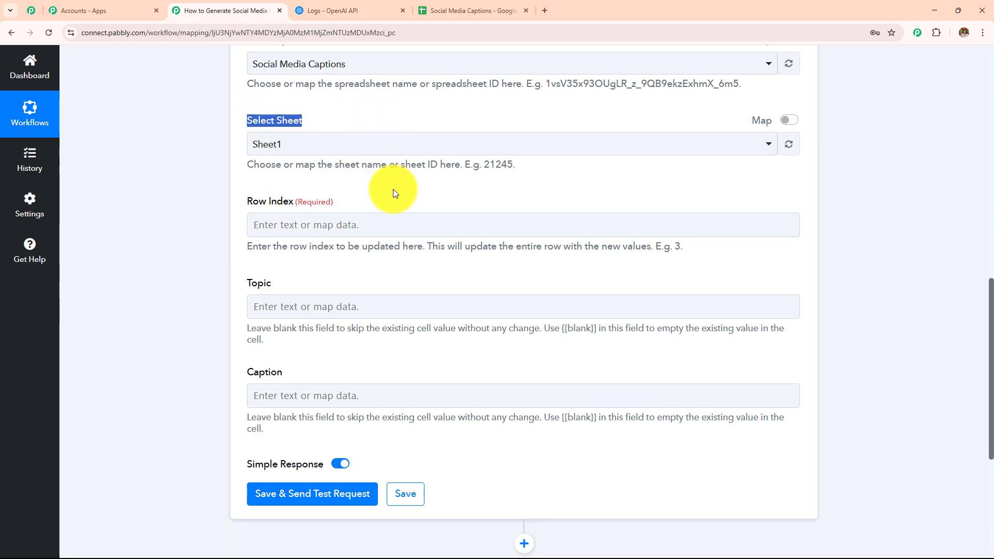
Examine the required Row Index field and check the topic's row in the Social Media Captions spreadsheet before returning to the workflow.
{"action": "scroll", "coordinate": [352, 150], "scroll_direction": "down", "scroll_amount": 2}
{"action": "left_click", "coordinate": [319, 120]}
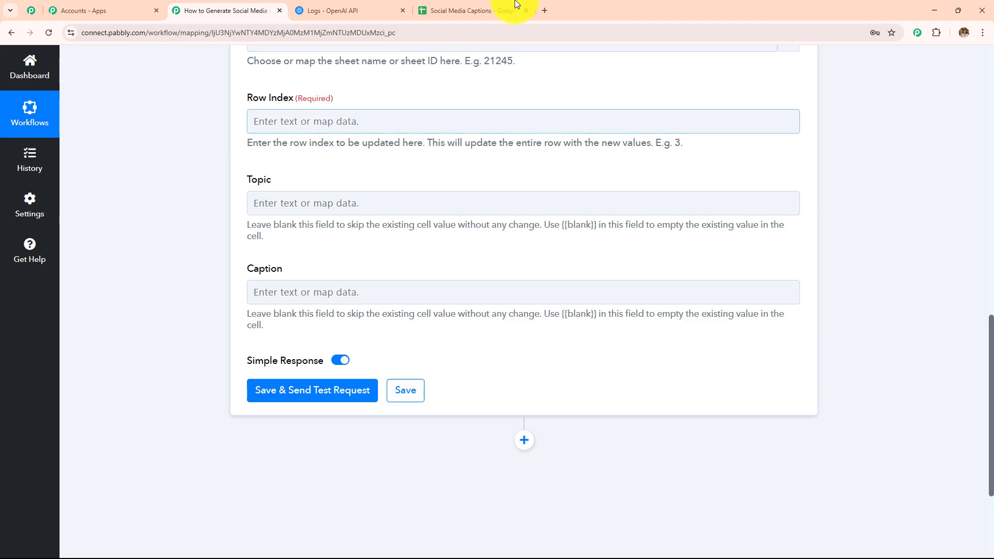
{"action": "left_click", "coordinate": [473, 9]}
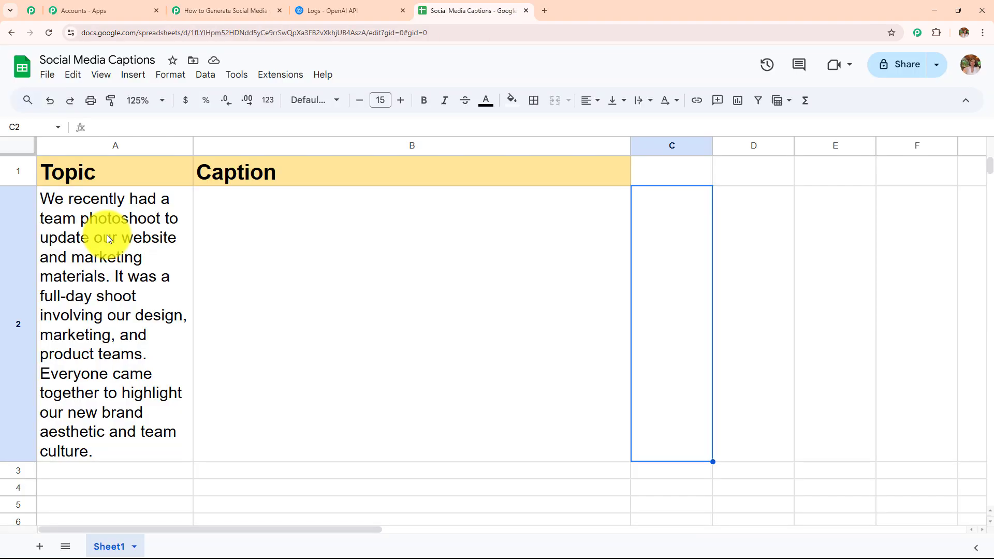
{"action": "left_click", "coordinate": [19, 284]}
{"action": "left_click", "coordinate": [274, 397]}
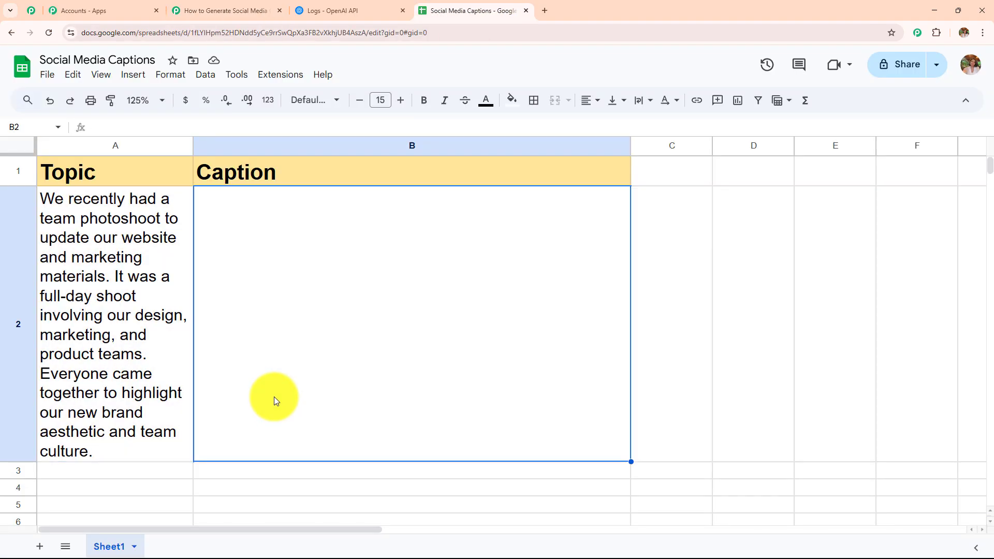
{"action": "scroll", "coordinate": [275, 396], "scroll_direction": "down", "scroll_amount": 4}
{"action": "scroll", "coordinate": [98, 332], "scroll_direction": "down", "scroll_amount": 6}
{"action": "scroll", "coordinate": [104, 383], "scroll_direction": "up", "scroll_amount": 10}
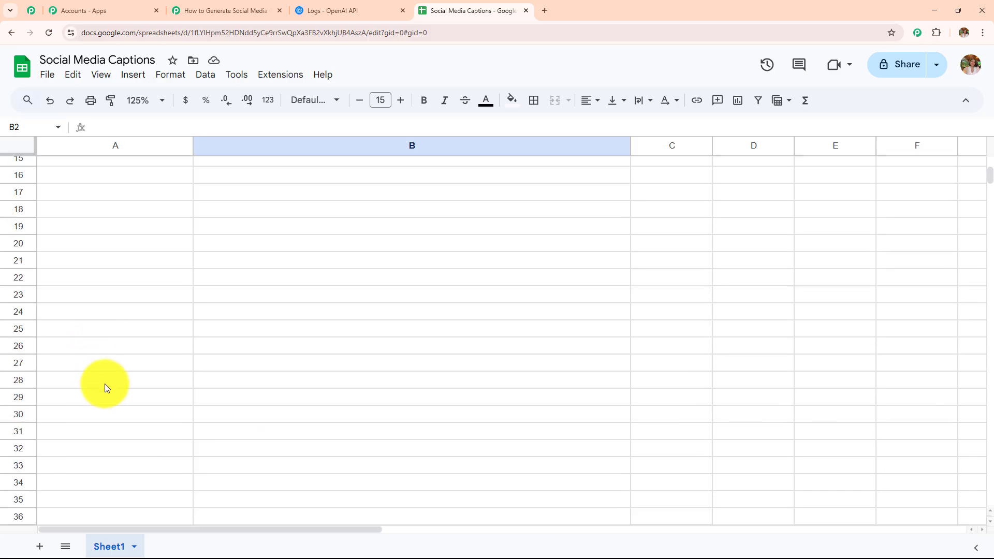
{"action": "left_click", "coordinate": [241, 11]}
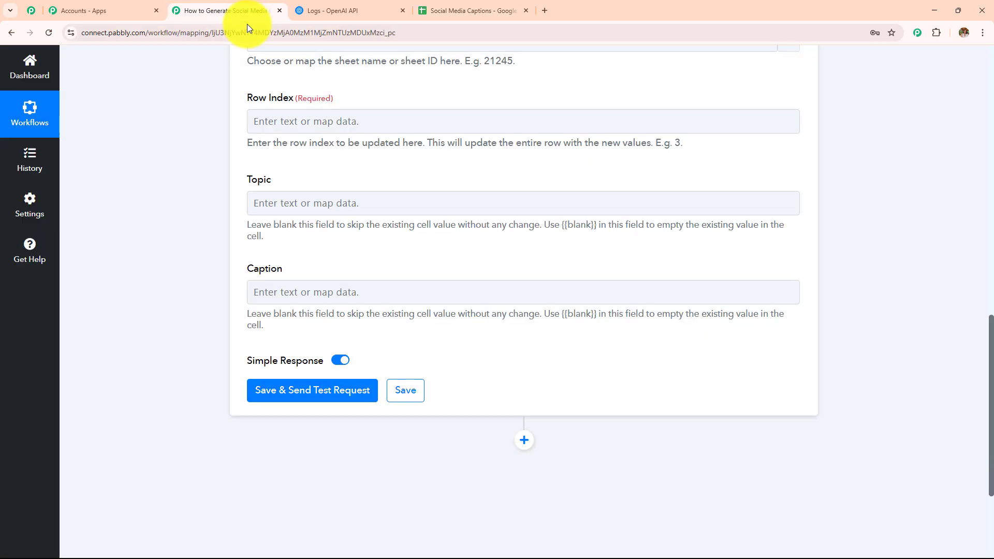
Map the RowIndex value from the Google Sheets trigger into the Row Index field.
{"action": "scroll", "coordinate": [325, 274], "scroll_direction": "up", "scroll_amount": 3}
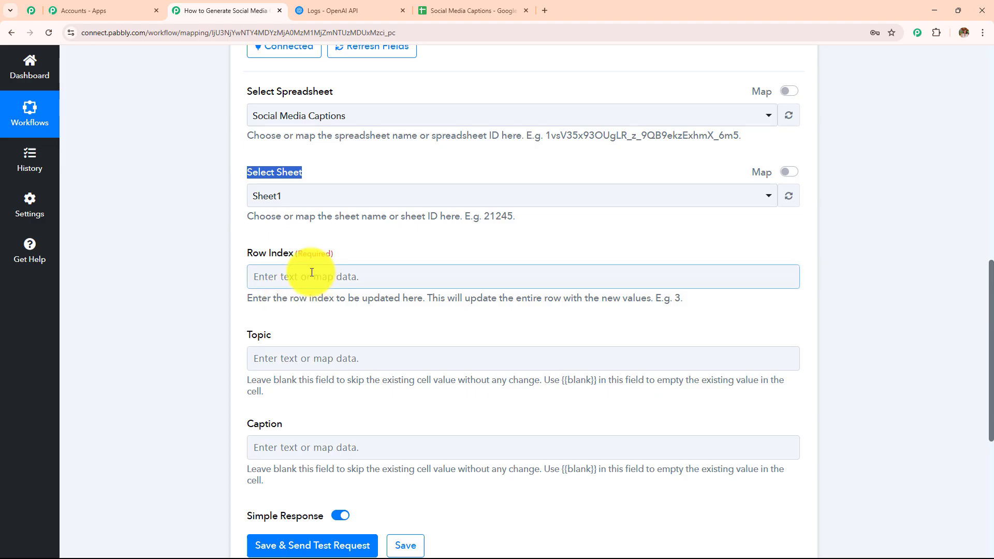
{"action": "scroll", "coordinate": [271, 266], "scroll_direction": "down", "scroll_amount": 2}
{"action": "left_click", "coordinate": [257, 164]}
{"action": "left_click", "coordinate": [385, 174]}
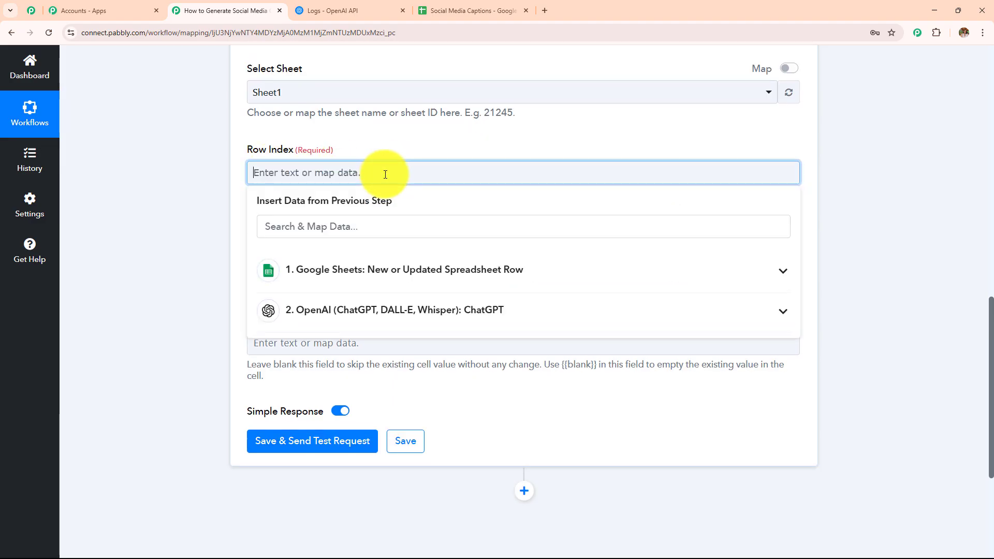
{"action": "left_click", "coordinate": [333, 285]}
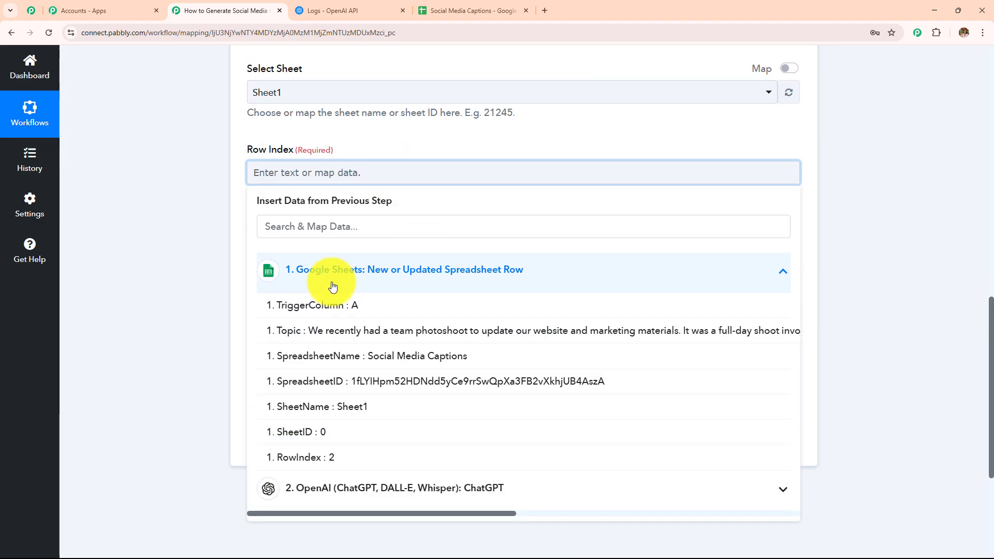
{"action": "left_click", "coordinate": [311, 458]}
{"action": "left_click", "coordinate": [199, 222]}
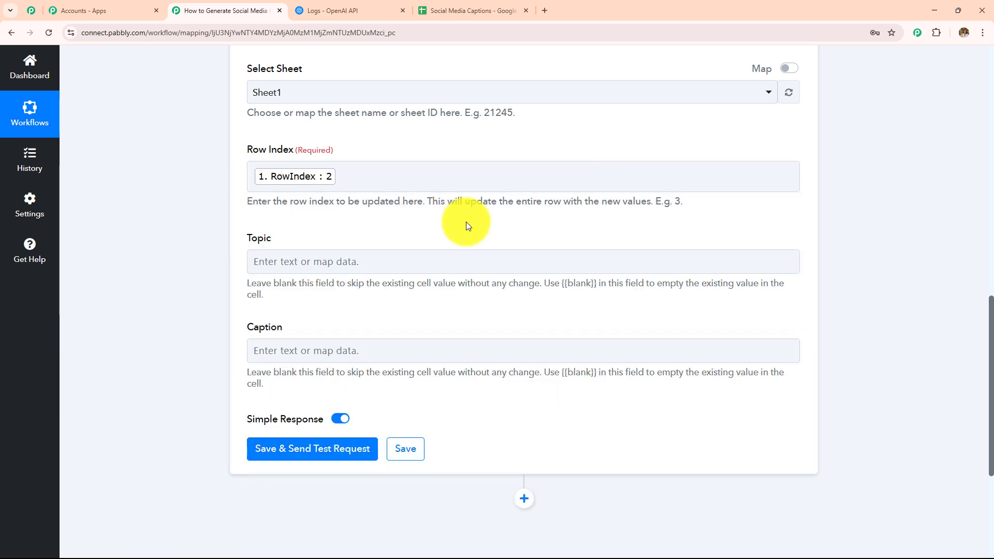
Map Choices 0 Message Content from the OpenAI step into the Caption field, leaving the Topic field blank.
{"action": "scroll", "coordinate": [466, 221], "scroll_direction": "down", "scroll_amount": 2}
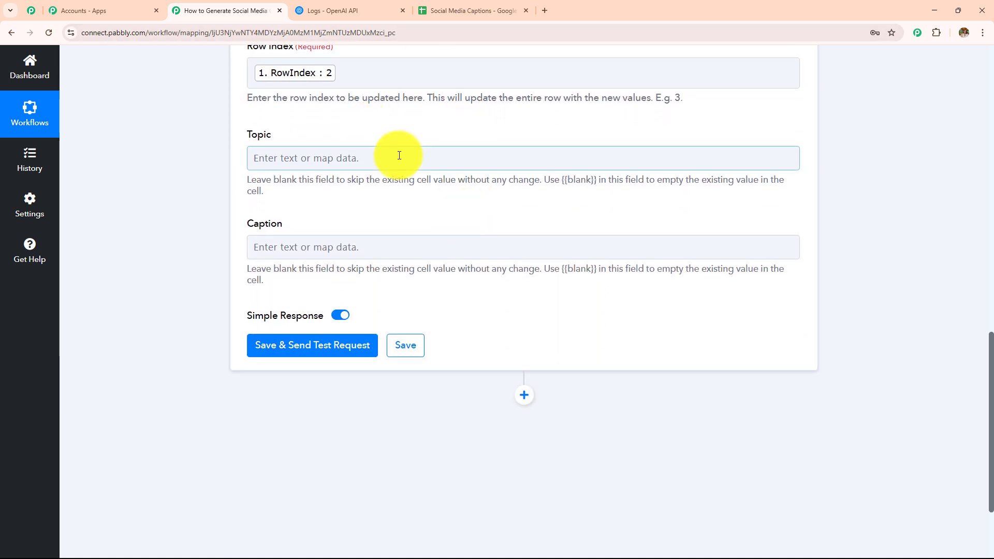
{"action": "left_click", "coordinate": [476, 11]}
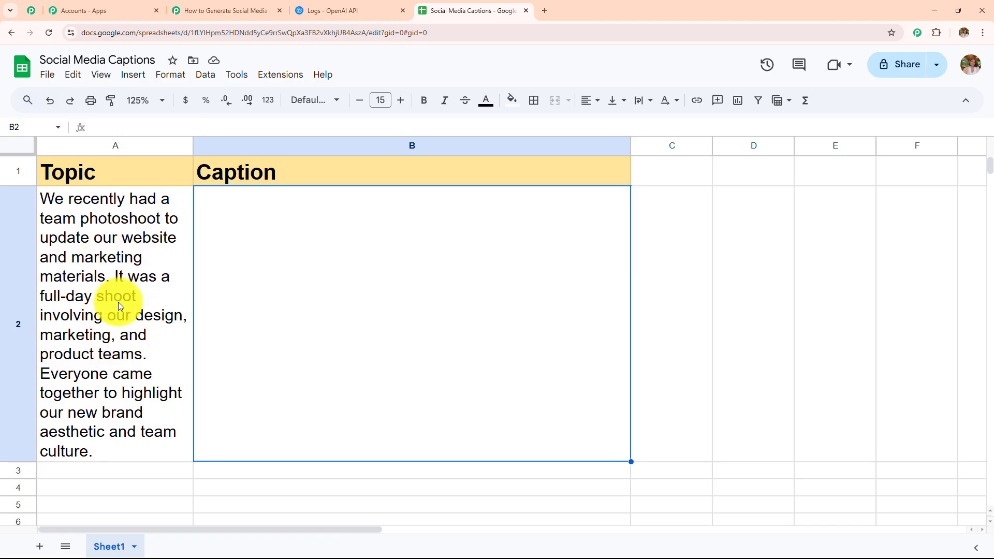
{"action": "left_click", "coordinate": [240, 8]}
{"action": "scroll", "coordinate": [310, 145], "scroll_direction": "down", "scroll_amount": 2}
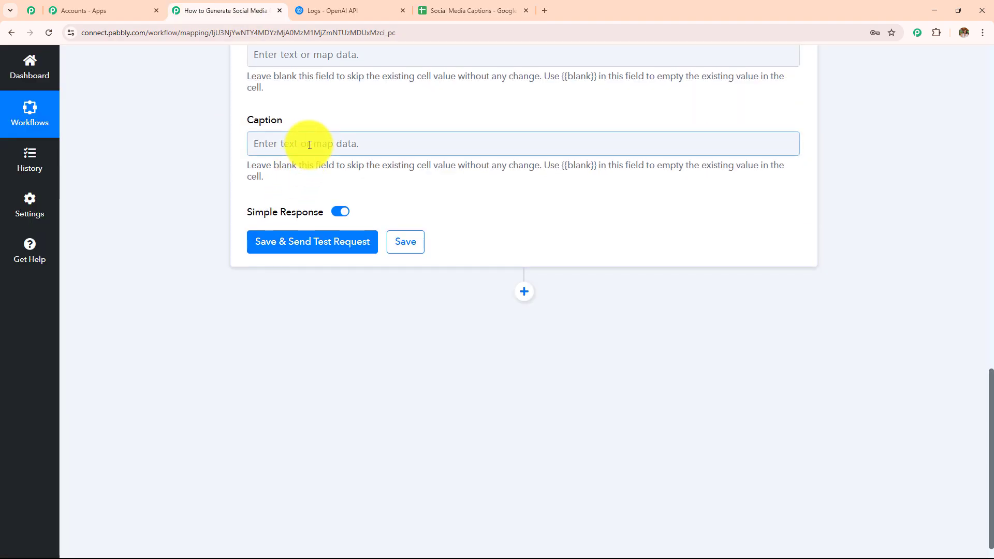
{"action": "left_click", "coordinate": [309, 145]}
{"action": "left_click", "coordinate": [434, 293]}
{"action": "scroll", "coordinate": [435, 293], "scroll_direction": "down", "scroll_amount": 3}
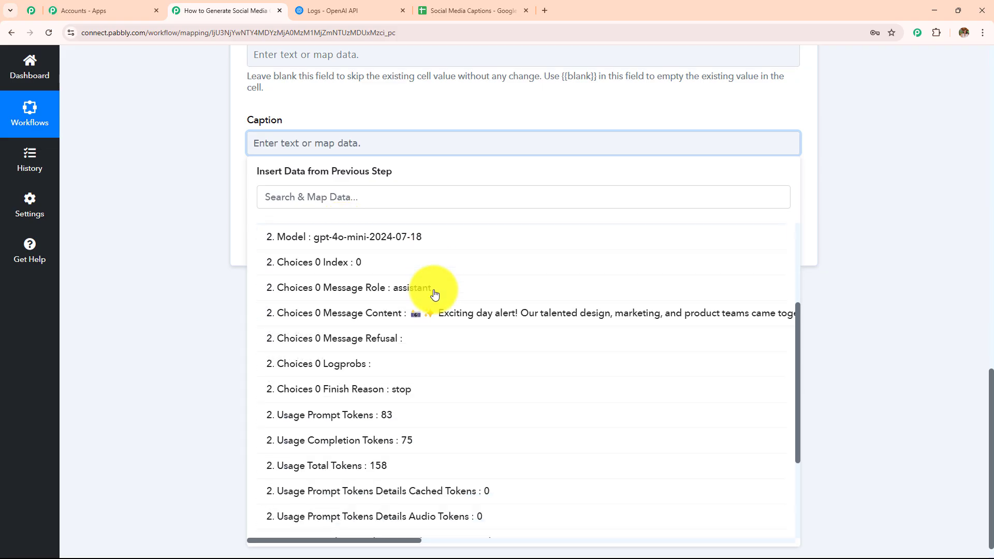
{"action": "left_click", "coordinate": [437, 313]}
{"action": "left_click", "coordinate": [71, 216]}
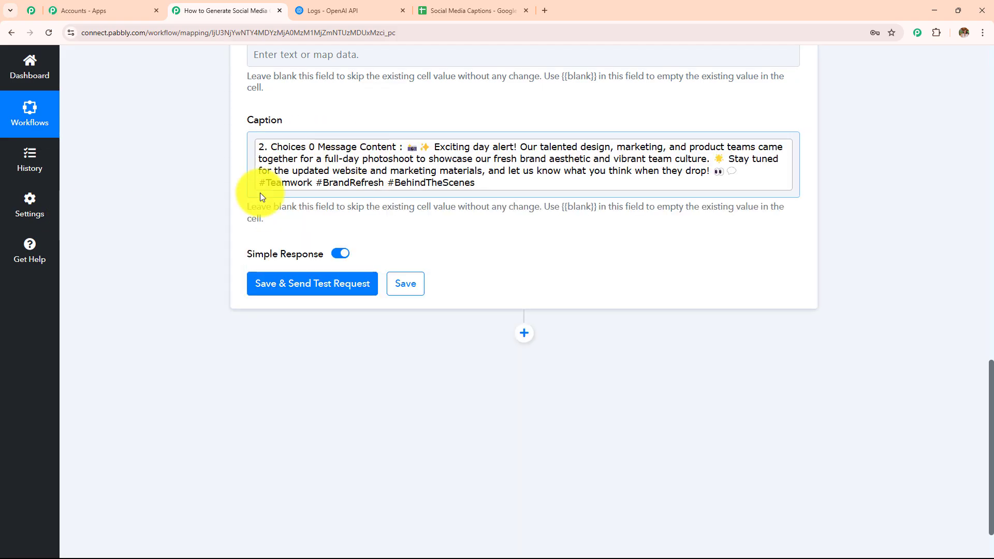
Save the Update Row action and send a test request with the mapped row index and caption.
{"action": "scroll", "coordinate": [356, 233], "scroll_direction": "up", "scroll_amount": 1}
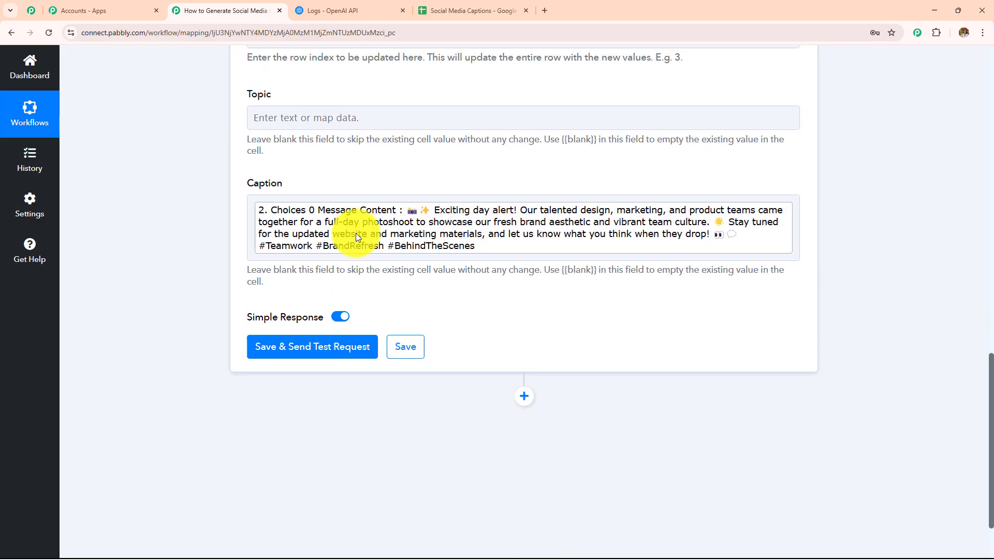
{"action": "scroll", "coordinate": [355, 233], "scroll_direction": "up", "scroll_amount": 4}
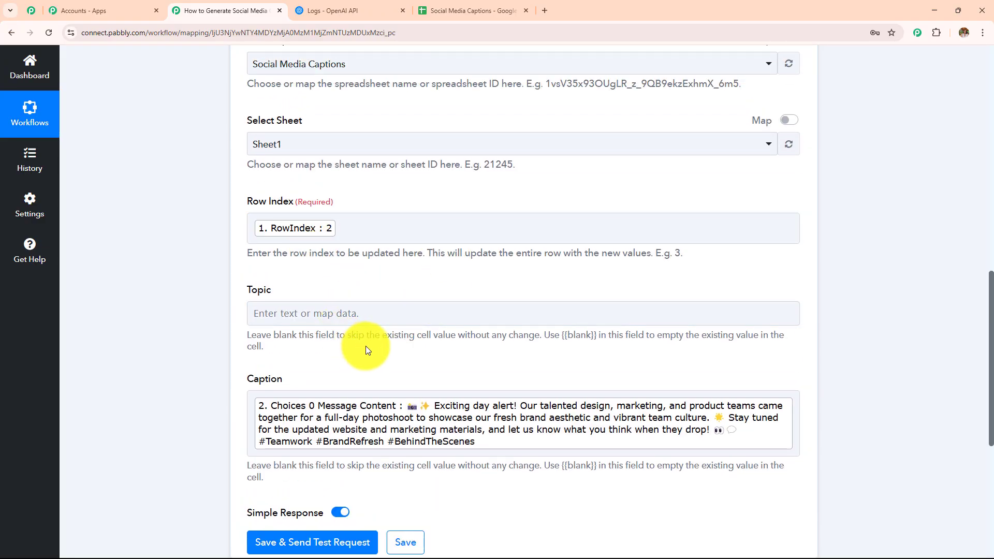
{"action": "scroll", "coordinate": [366, 345], "scroll_direction": "down", "scroll_amount": 5}
{"action": "left_click", "coordinate": [306, 282]}
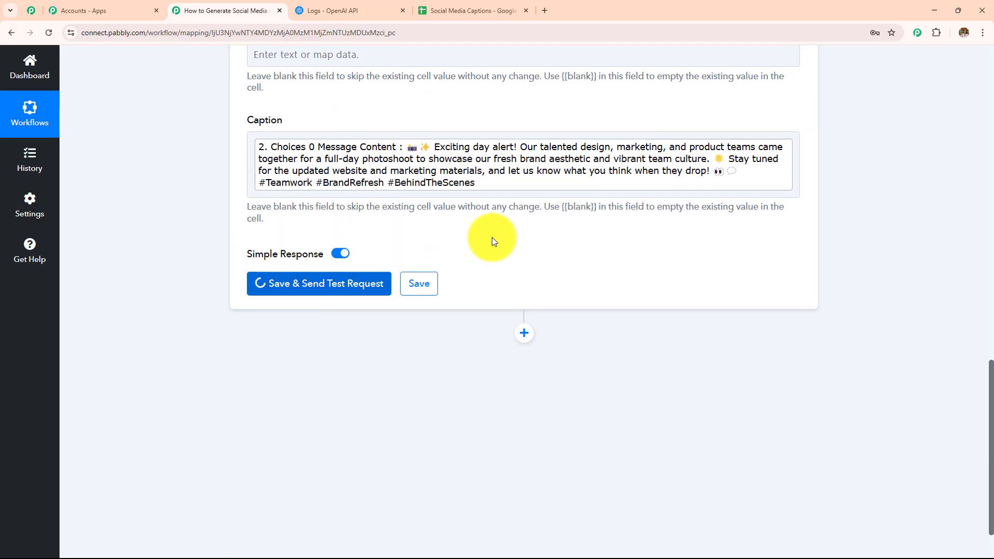
{"action": "scroll", "coordinate": [491, 237], "scroll_direction": "down", "scroll_amount": 1}
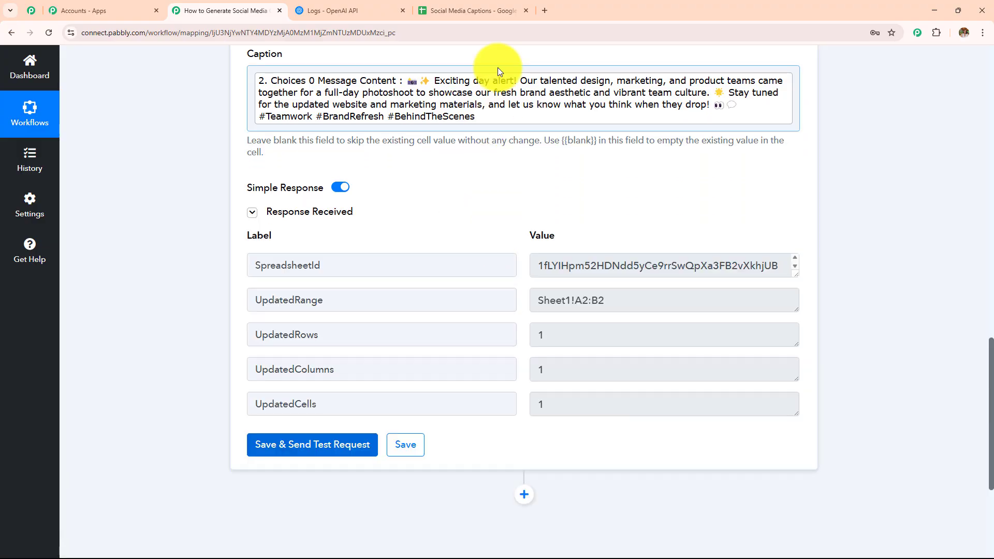
Check the Caption cell in row 2 of the Social Media Captions spreadsheet, then return to the Pabbly Connect workflow.
{"action": "left_click", "coordinate": [489, 4]}
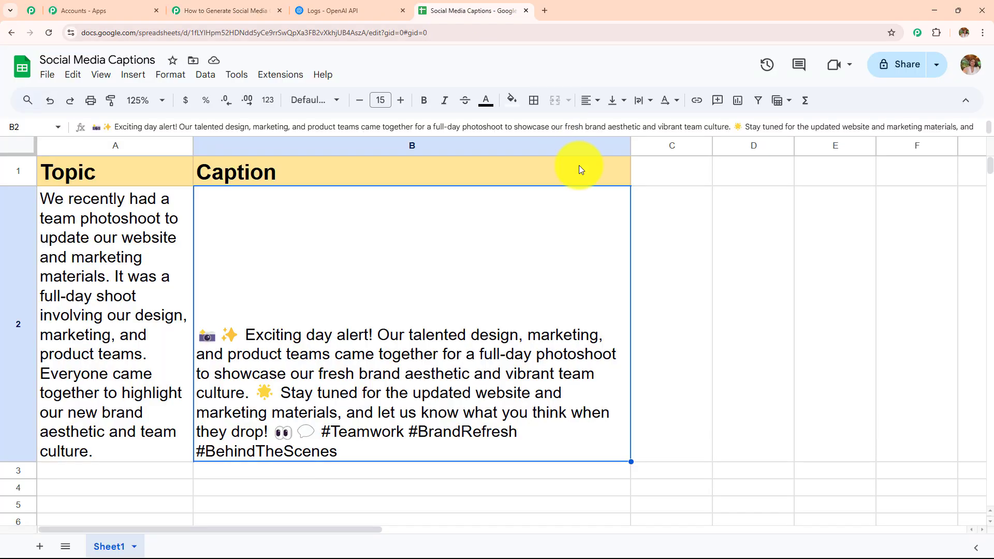
{"action": "left_click", "coordinate": [694, 304]}
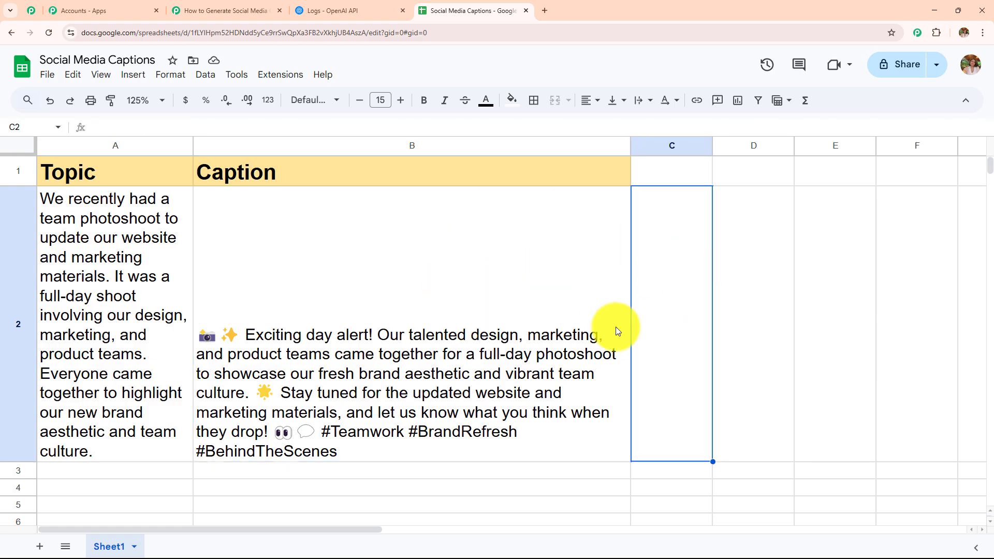
{"action": "left_click", "coordinate": [173, 9]}
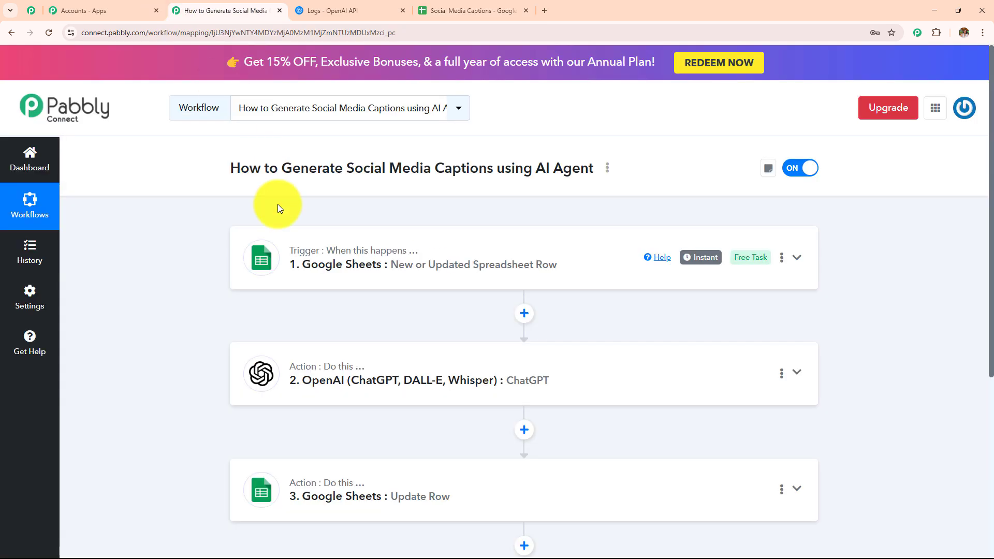
Review the Google Sheets trigger's webhook setup and the topic data in its captured response.
{"action": "left_click", "coordinate": [472, 241]}
{"action": "scroll", "coordinate": [472, 241], "scroll_direction": "down", "scroll_amount": 4}
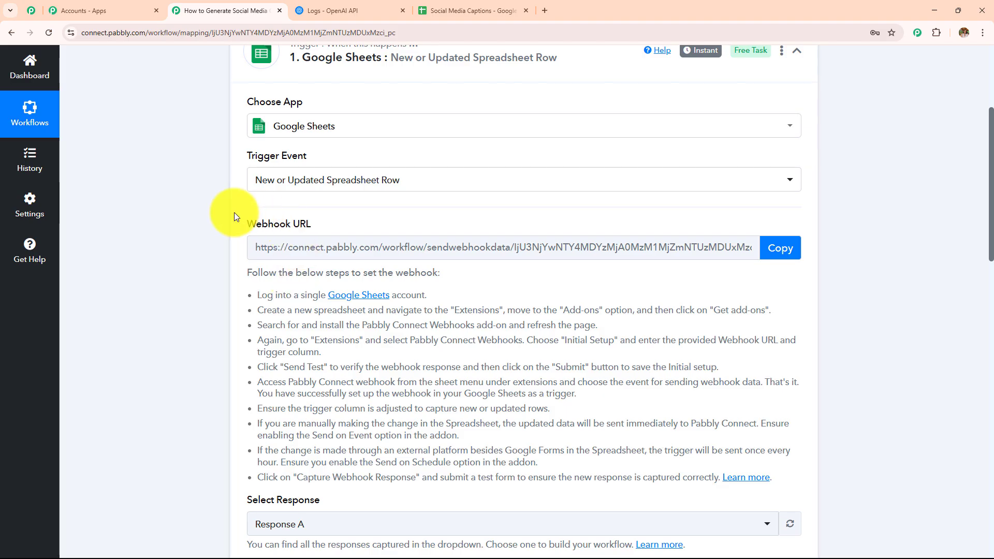
{"action": "scroll", "coordinate": [395, 354], "scroll_direction": "down", "scroll_amount": 9}
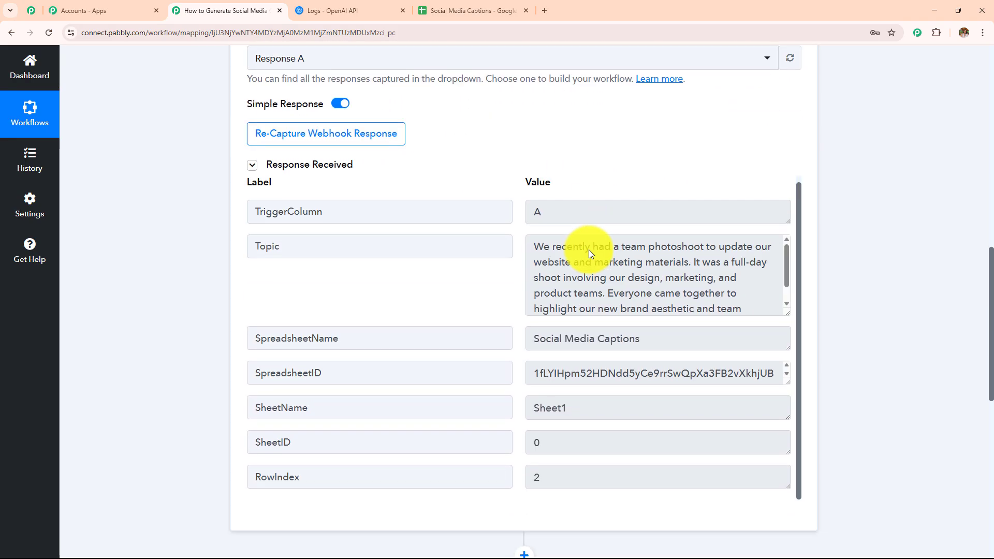
{"action": "scroll", "coordinate": [589, 250], "scroll_direction": "down", "scroll_amount": 1}
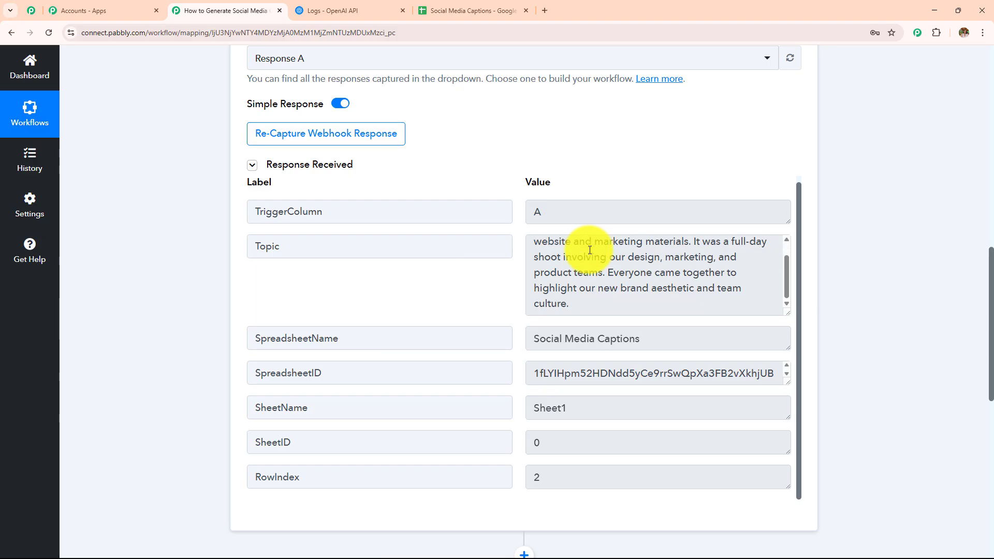
{"action": "scroll", "coordinate": [588, 250], "scroll_direction": "up", "scroll_amount": 1}
{"action": "scroll", "coordinate": [870, 222], "scroll_direction": "down", "scroll_amount": 6}
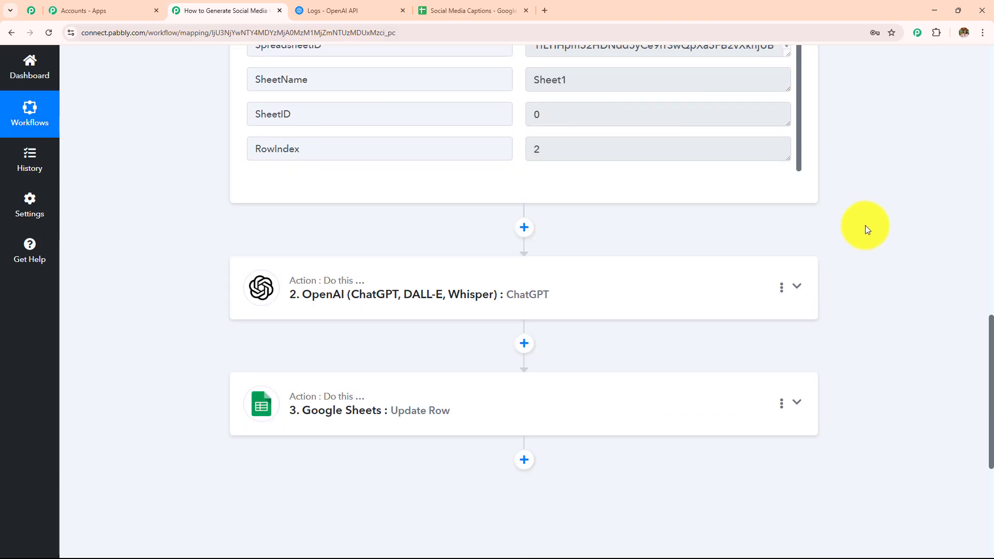
{"action": "scroll", "coordinate": [867, 230], "scroll_direction": "down", "scroll_amount": 2}
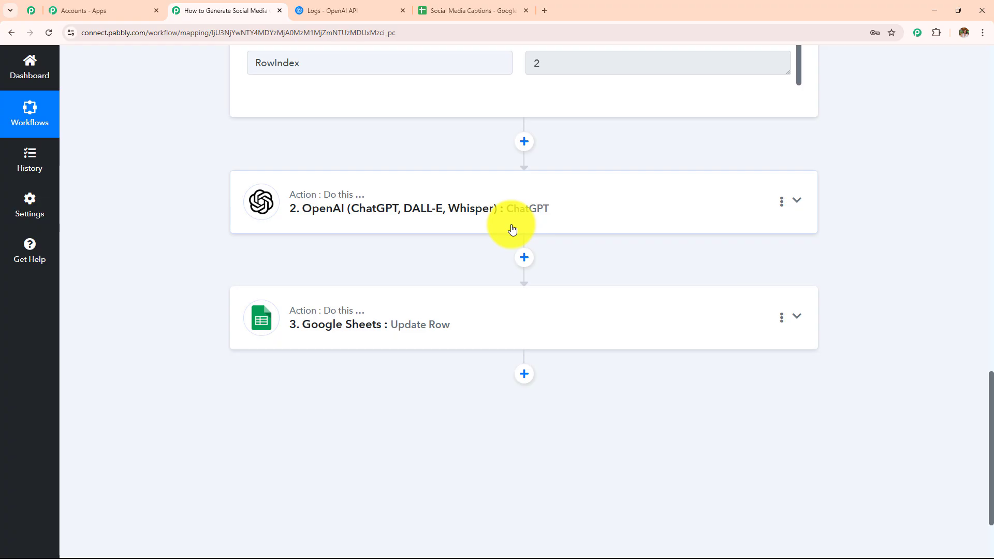
Review the OpenAI ChatGPT action's model and its caption prompt with the mapped topic.
{"action": "left_click", "coordinate": [512, 229]}
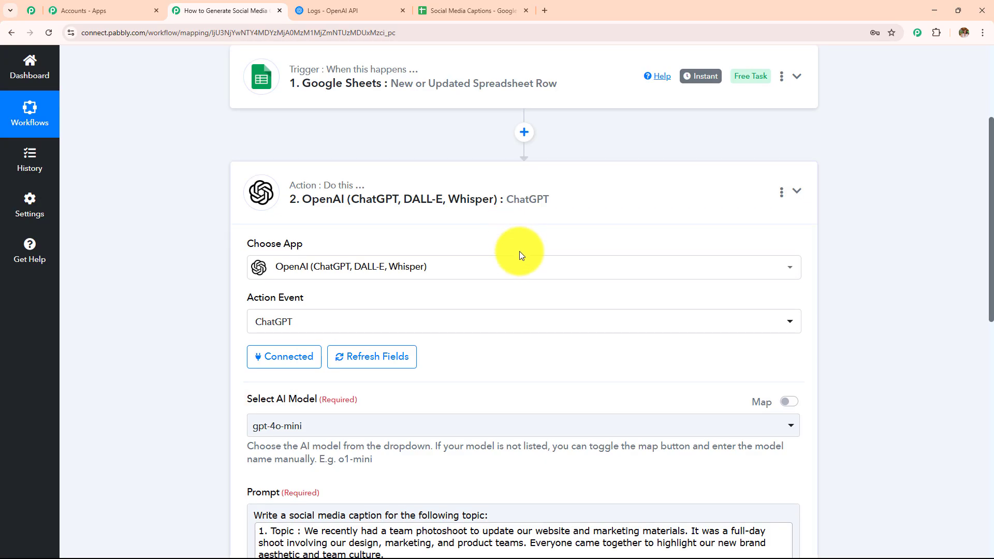
{"action": "scroll", "coordinate": [514, 314], "scroll_direction": "down", "scroll_amount": 8}
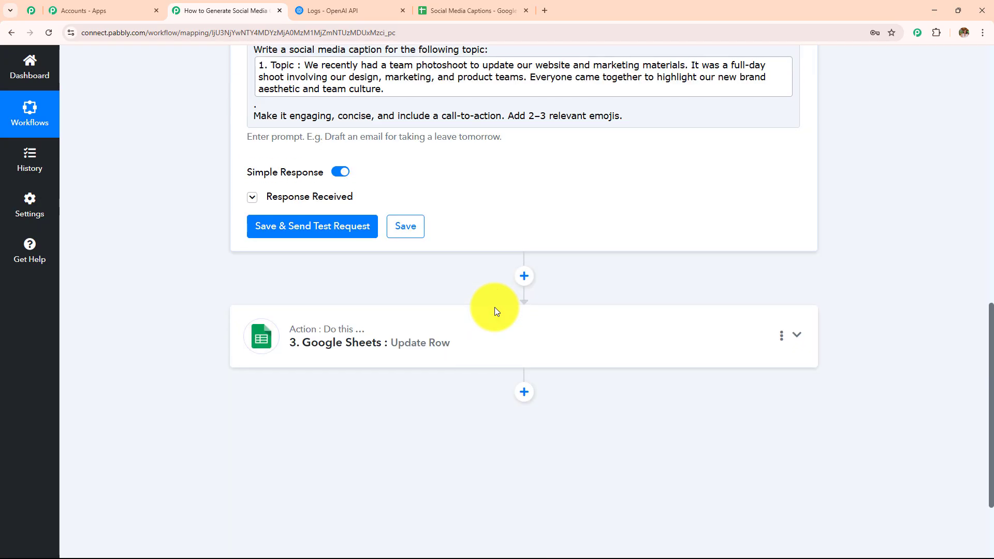
{"action": "scroll", "coordinate": [495, 306], "scroll_direction": "up", "scroll_amount": 3}
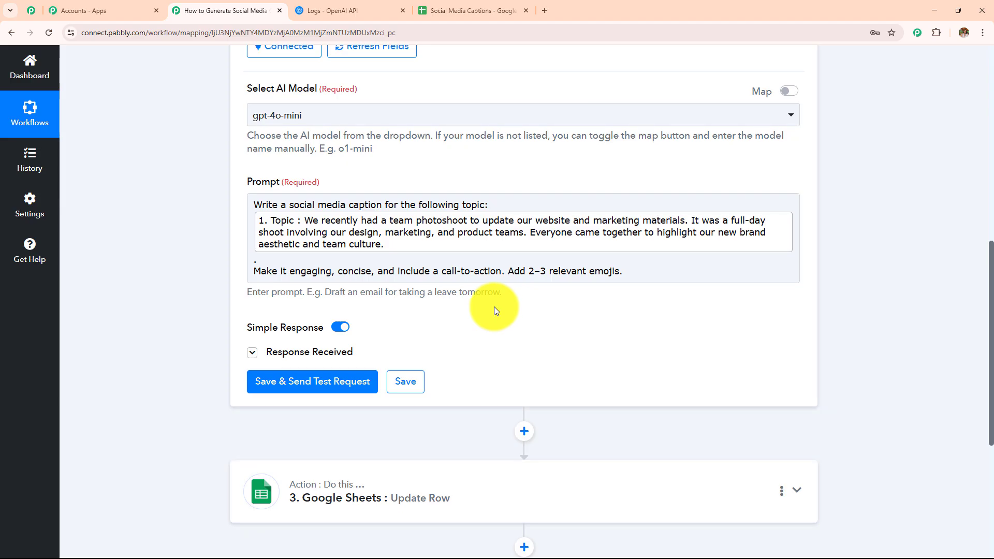
{"action": "scroll", "coordinate": [493, 310], "scroll_direction": "down", "scroll_amount": 5}
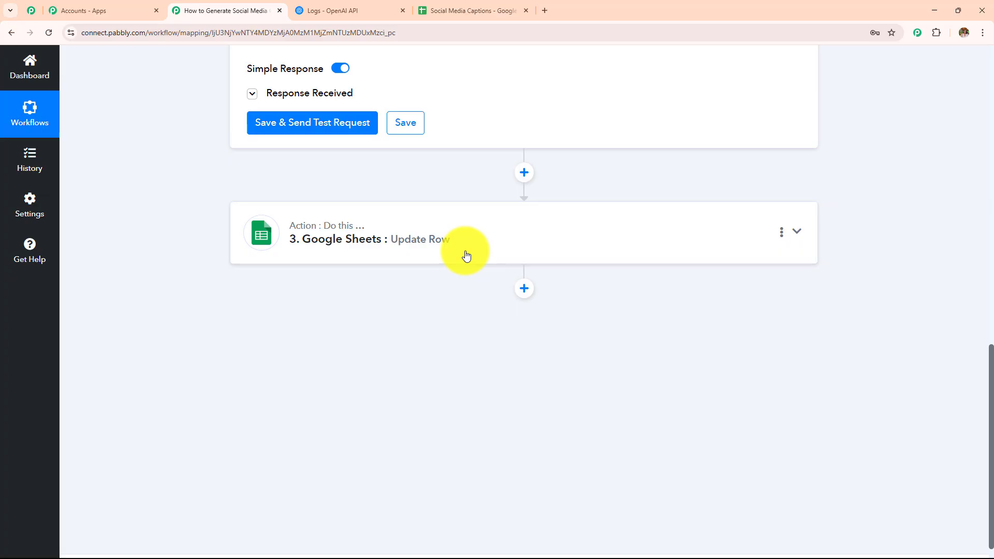
Review the Update Row action's spreadsheet, sheet, row index and caption settings, then collapse the action.
{"action": "left_click", "coordinate": [466, 254]}
{"action": "scroll", "coordinate": [464, 252], "scroll_direction": "down", "scroll_amount": 5}
{"action": "scroll", "coordinate": [465, 251], "scroll_direction": "up", "scroll_amount": 6}
{"action": "scroll", "coordinate": [465, 250], "scroll_direction": "down", "scroll_amount": 2}
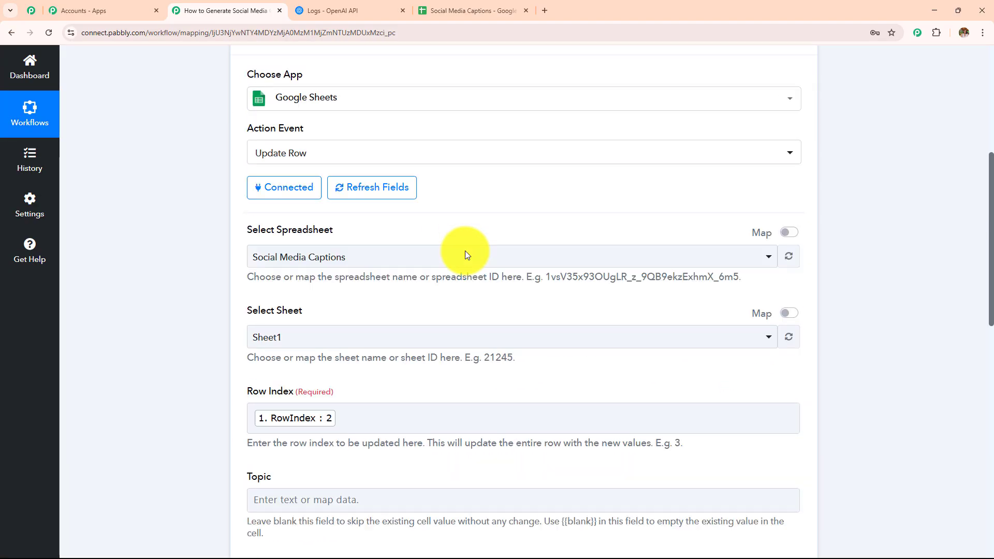
{"action": "scroll", "coordinate": [465, 251], "scroll_direction": "down", "scroll_amount": 6}
{"action": "scroll", "coordinate": [391, 326], "scroll_direction": "up", "scroll_amount": 10}
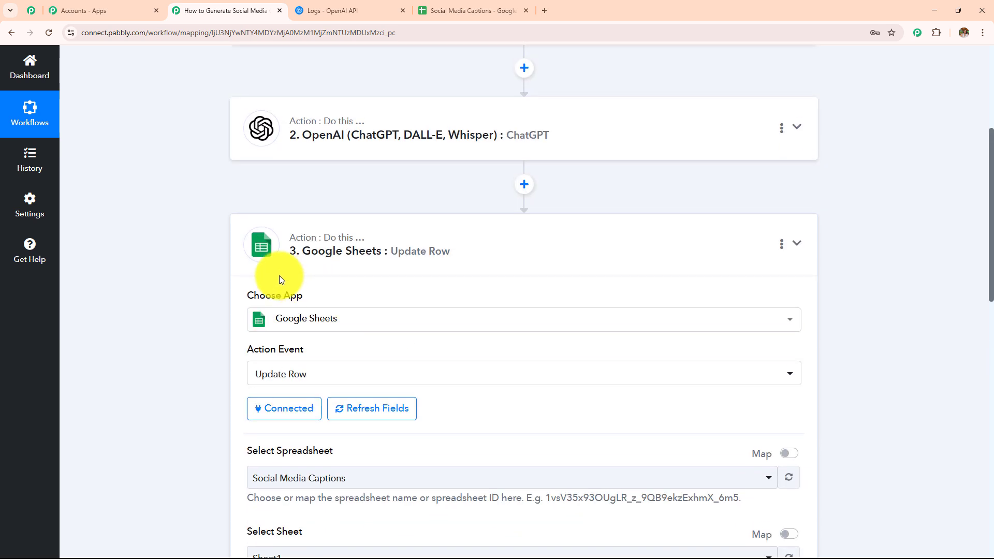
{"action": "left_click", "coordinate": [570, 265]}
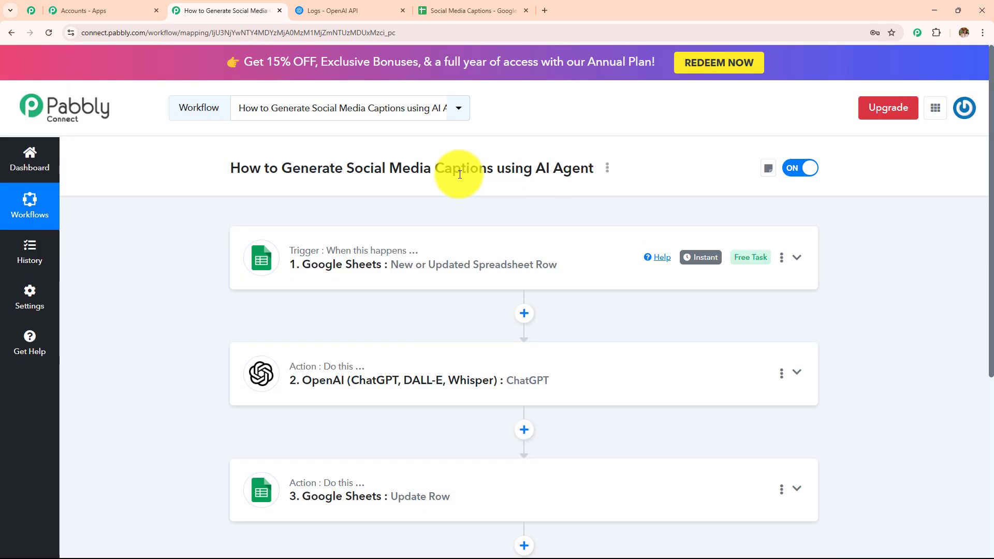